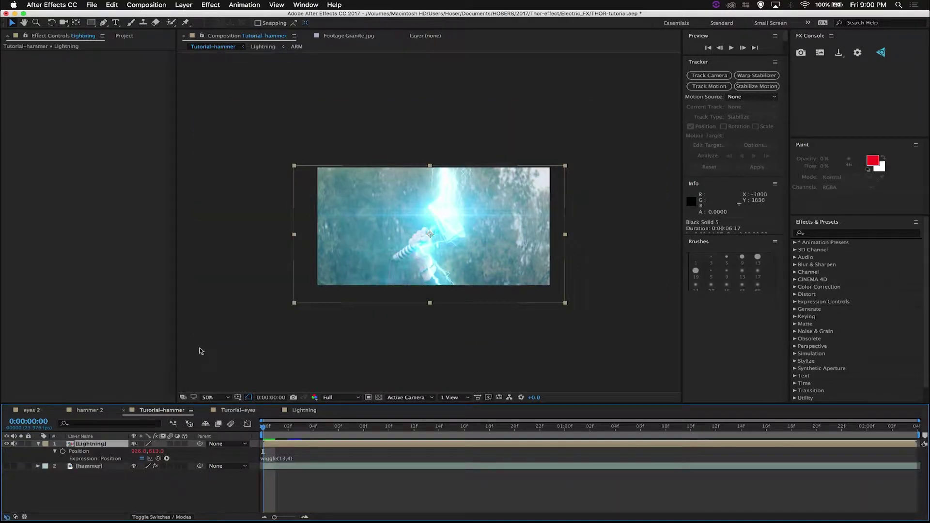
Show hammer 2 fitted in the viewer and close the eyes 2 and Tutorial-eyes comps
click(86, 411)
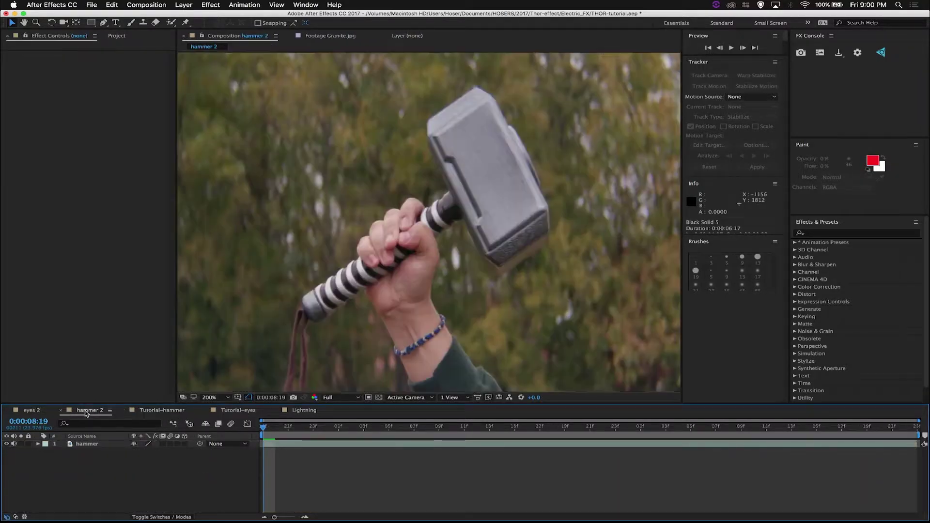
key(comma)
key(comma)
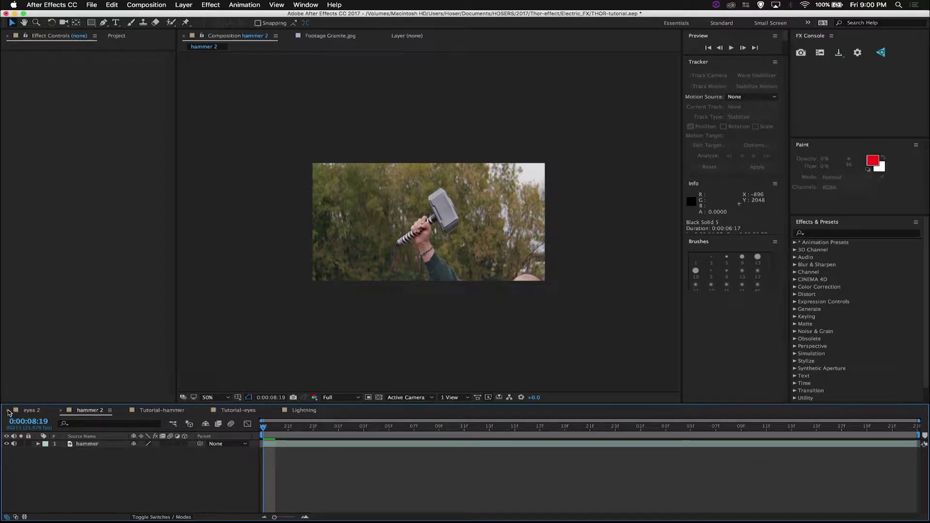
click(7, 410)
click(153, 411)
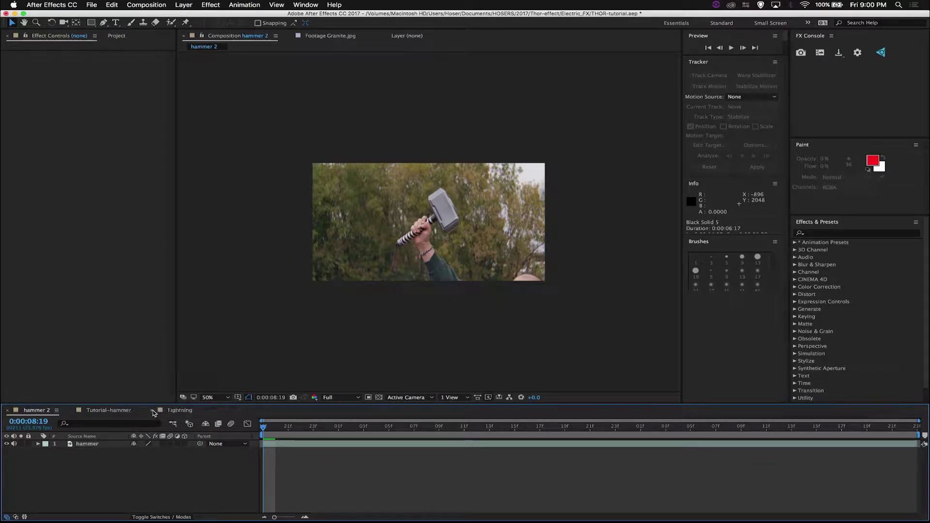
Close the Tutorial-hammer composition and return to the Lightning composition
click(85, 414)
click(71, 410)
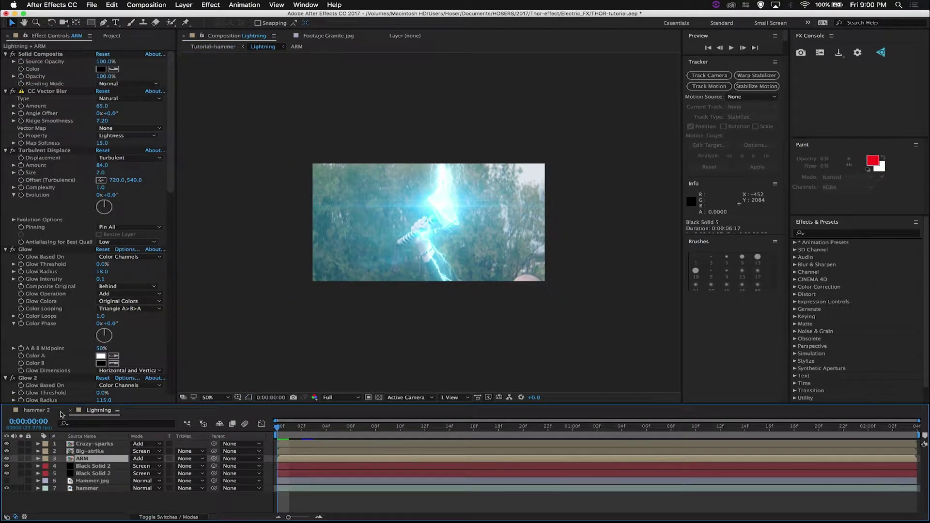
click(61, 415)
click(98, 413)
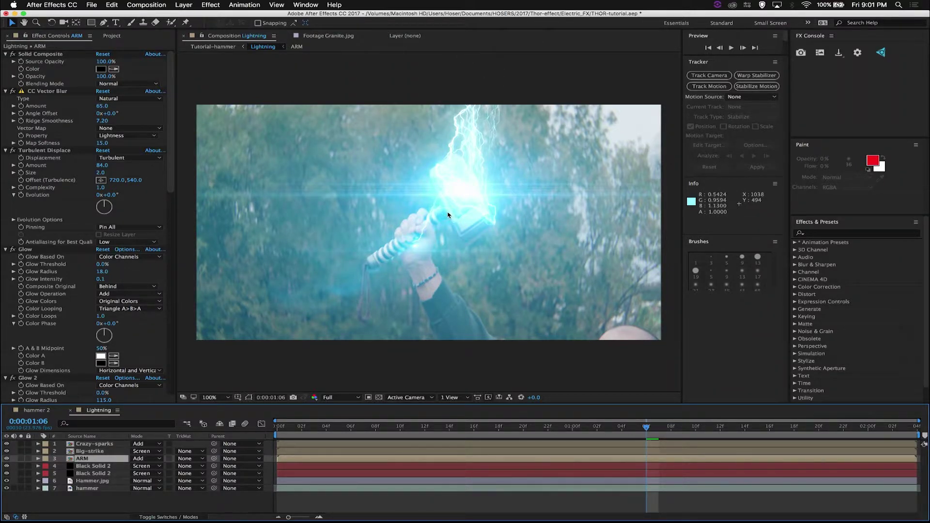
Hide both Black Solid 2, Crazy-sparks and Big-strike, show hammer, delete Hammer.jpg, and preview
click(7, 474)
click(7, 466)
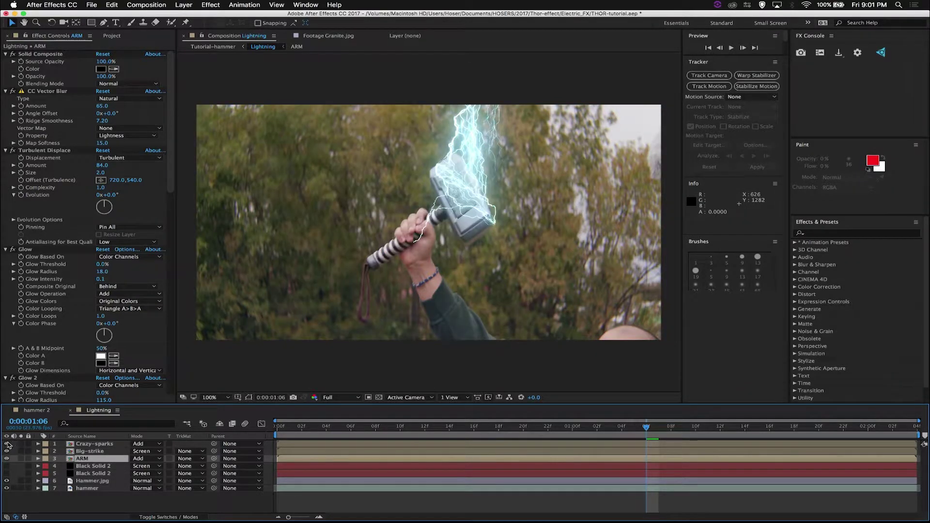
drag(7, 445, 5, 454)
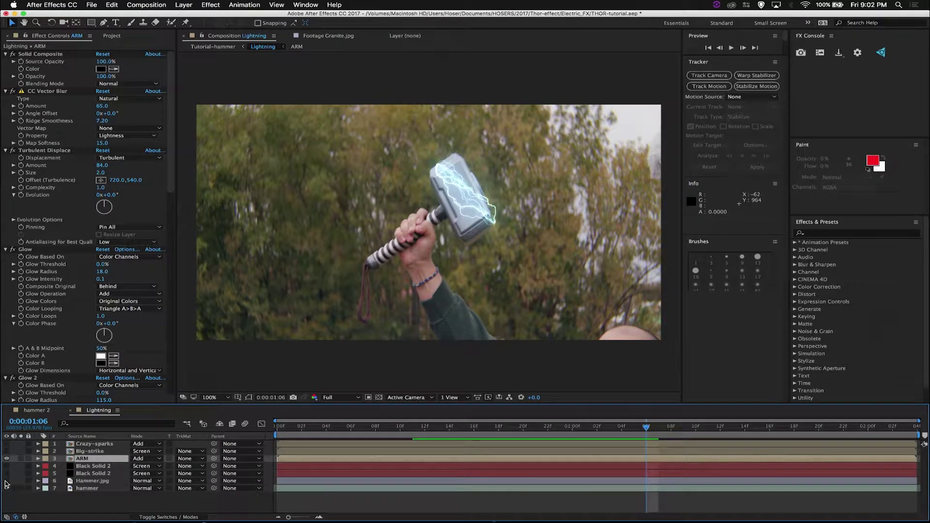
click(6, 487)
click(69, 481)
key(Delete)
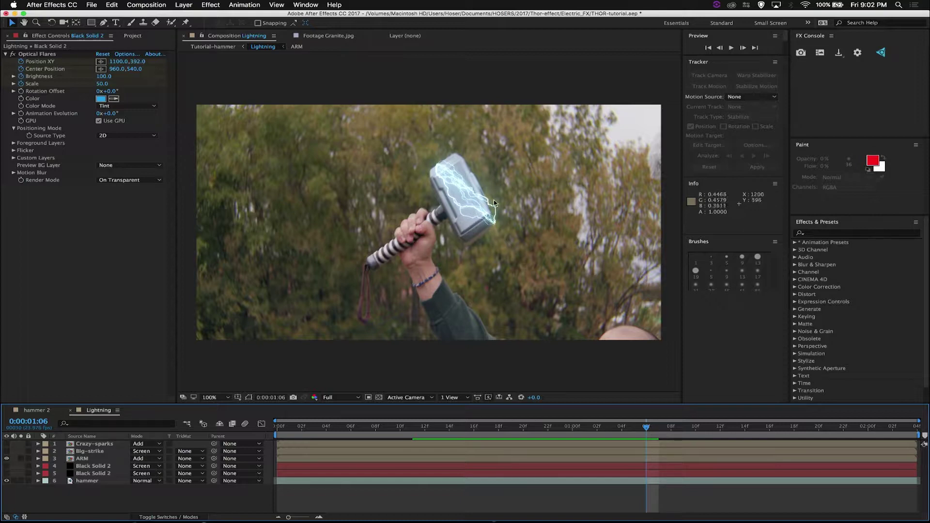
drag(511, 430, 426, 429)
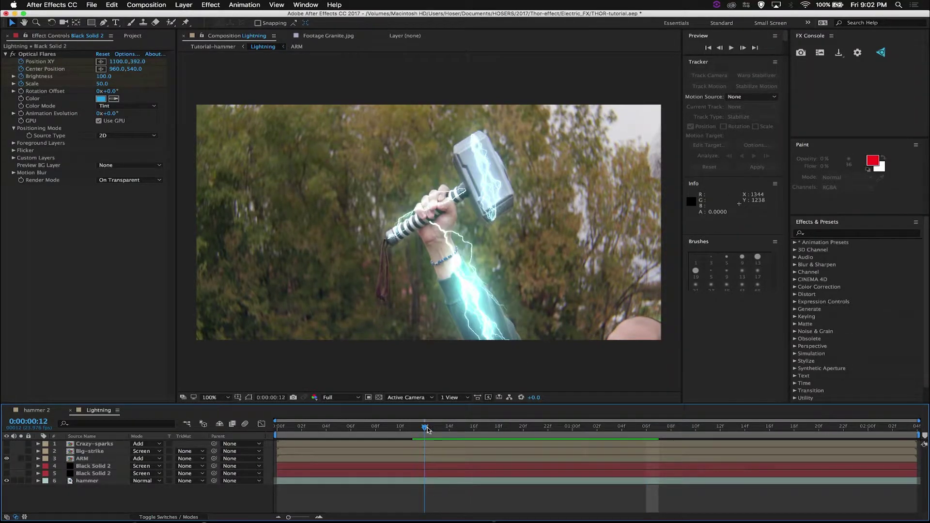
key(space)
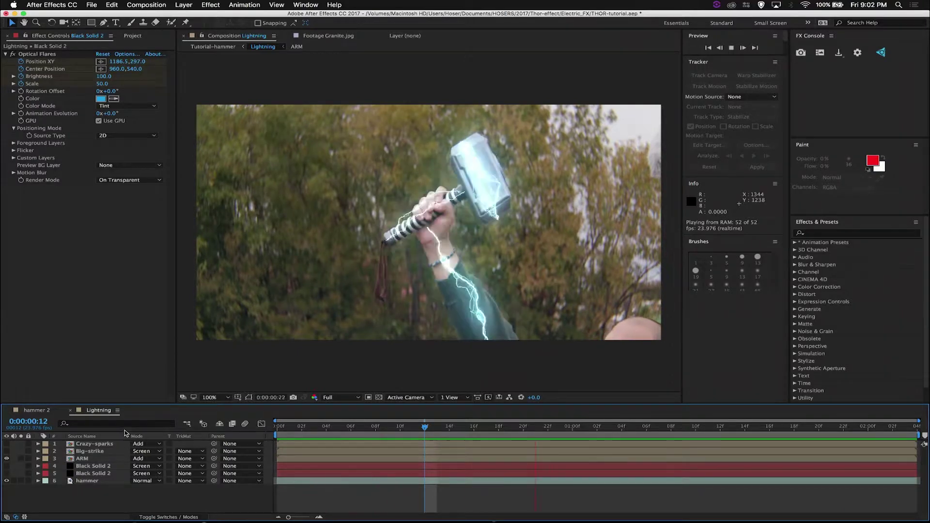
Switch to the hammer 2 composition and save the project
click(40, 410)
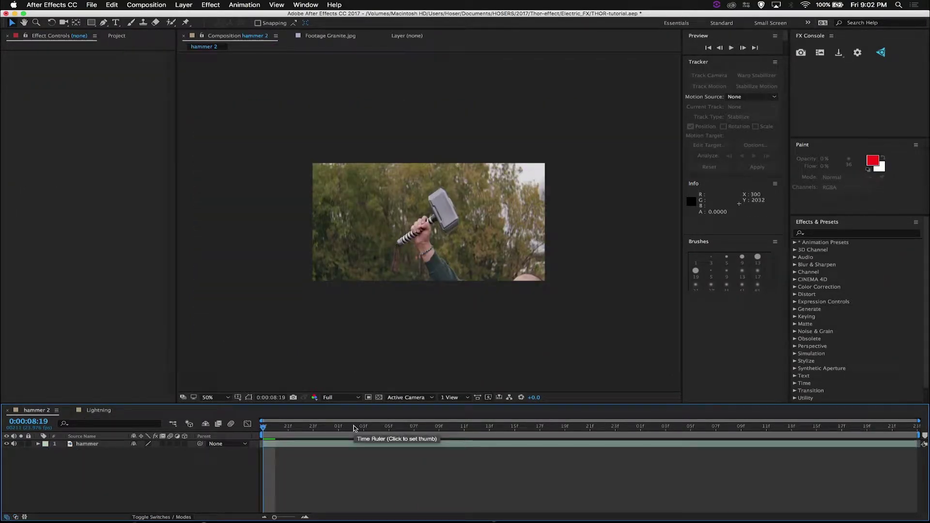
key(super+s)
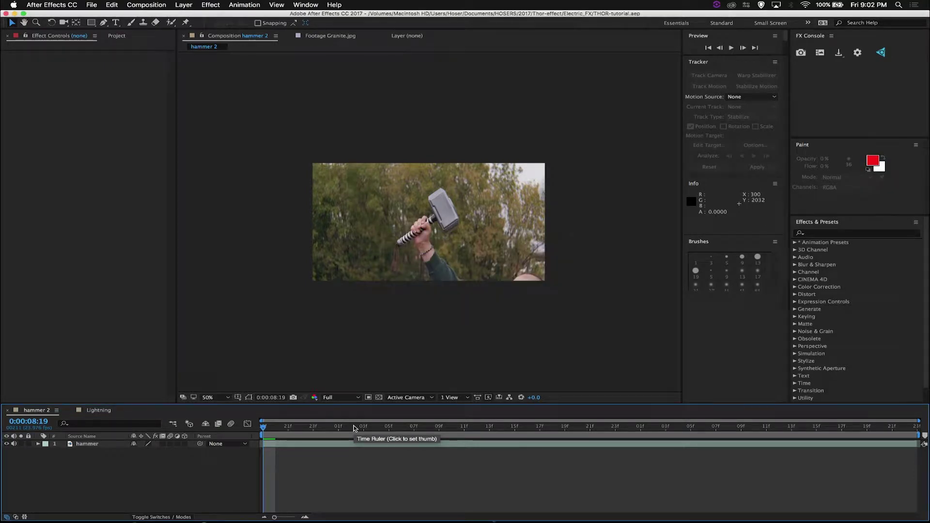
click(120, 36)
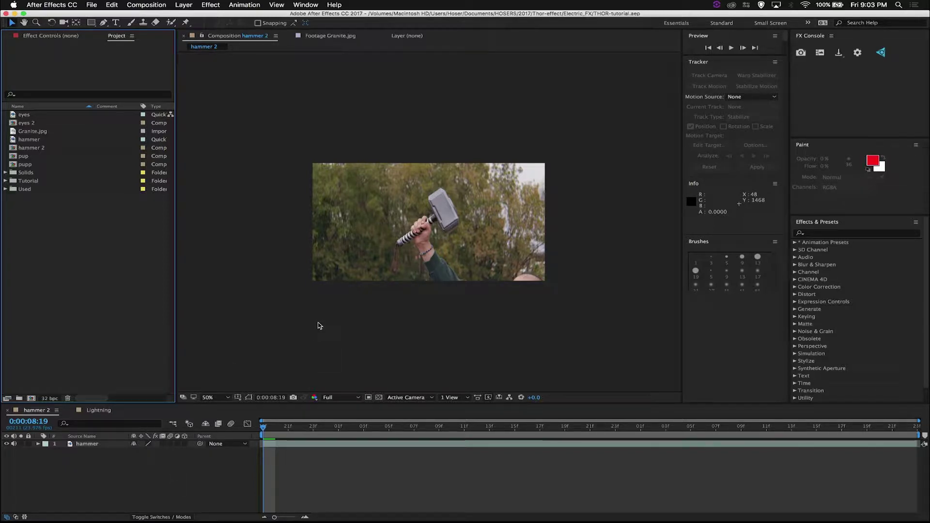
Add a white solid, White Solid 35, above the hammer layer
click(307, 442)
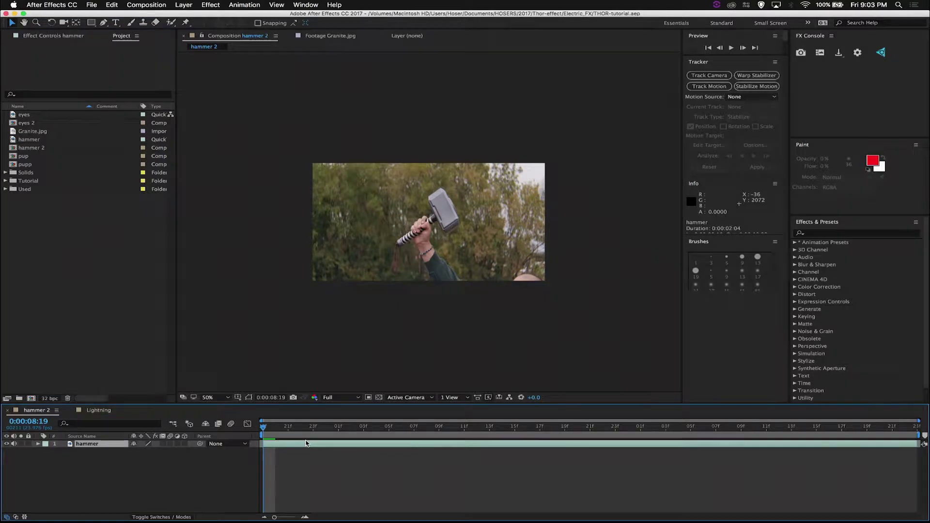
key(super+y)
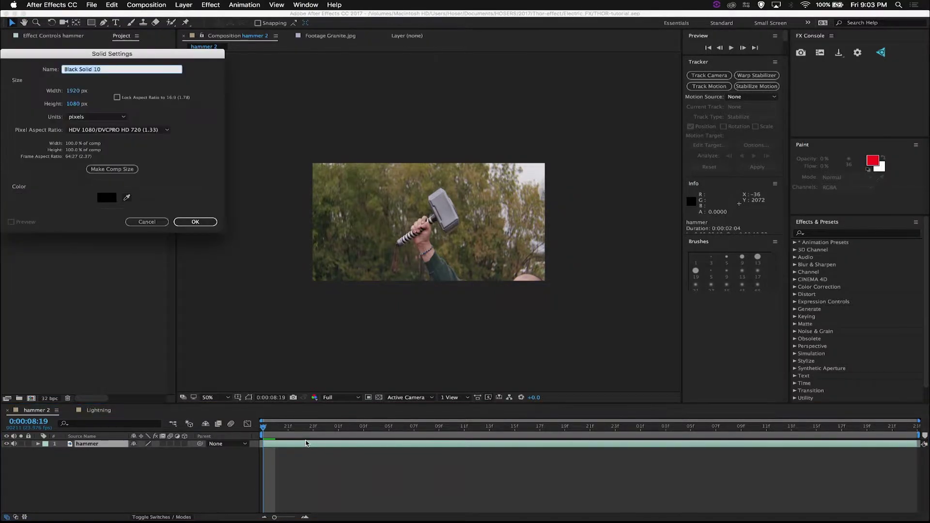
click(106, 197)
drag(99, 173, 2, 5)
click(221, 67)
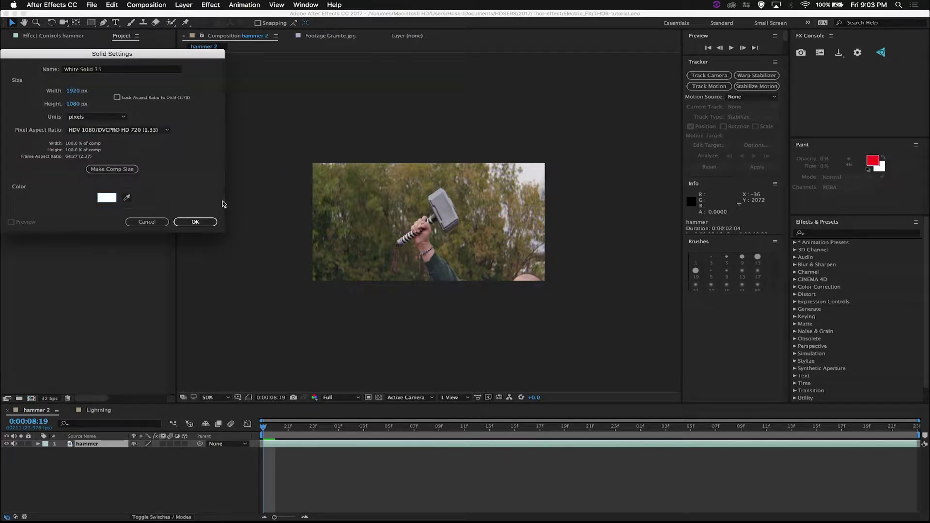
click(195, 222)
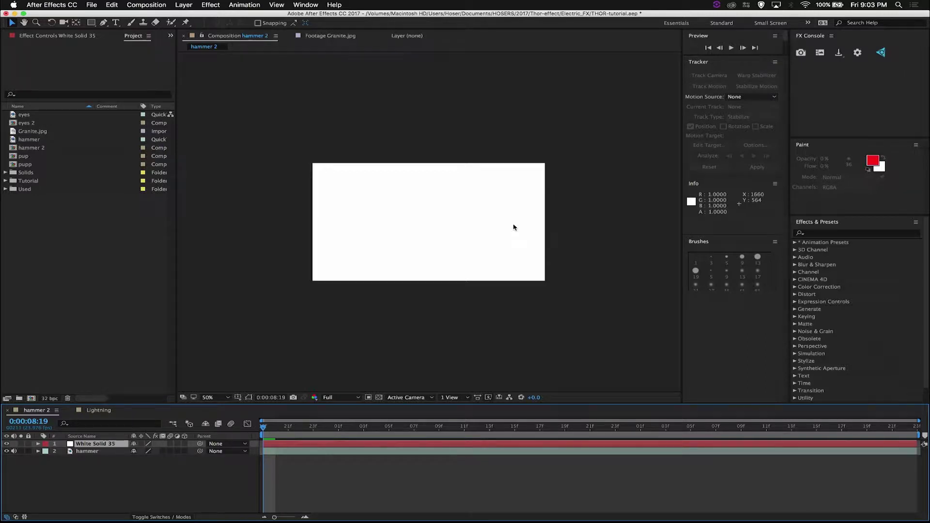
Apply Advanced Lightning to the white solid through the quick effect search 'ad'
key(ctrl+space)
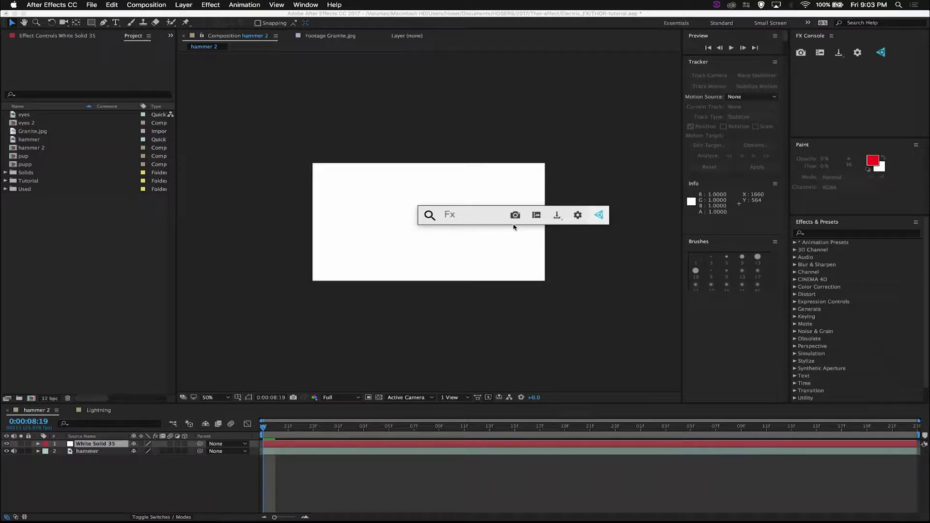
text(ad)
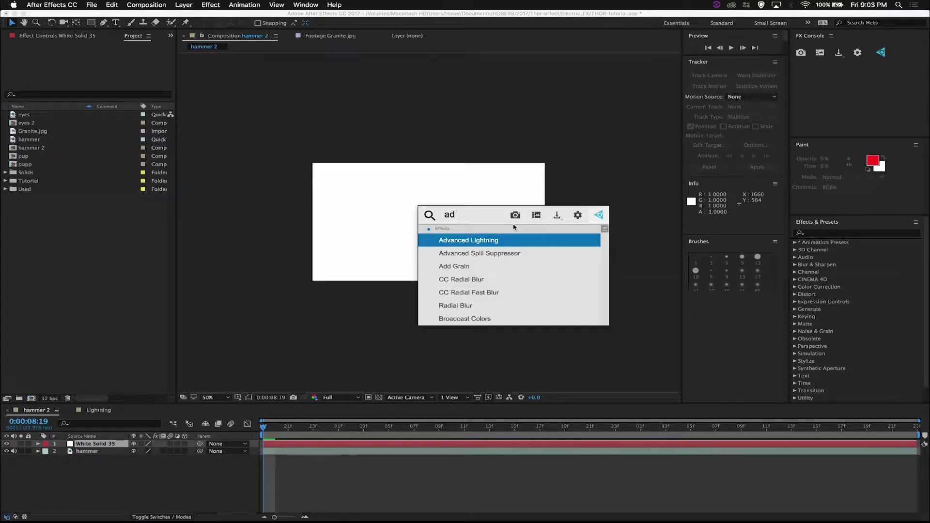
key(Down)
key(Up)
key(Return)
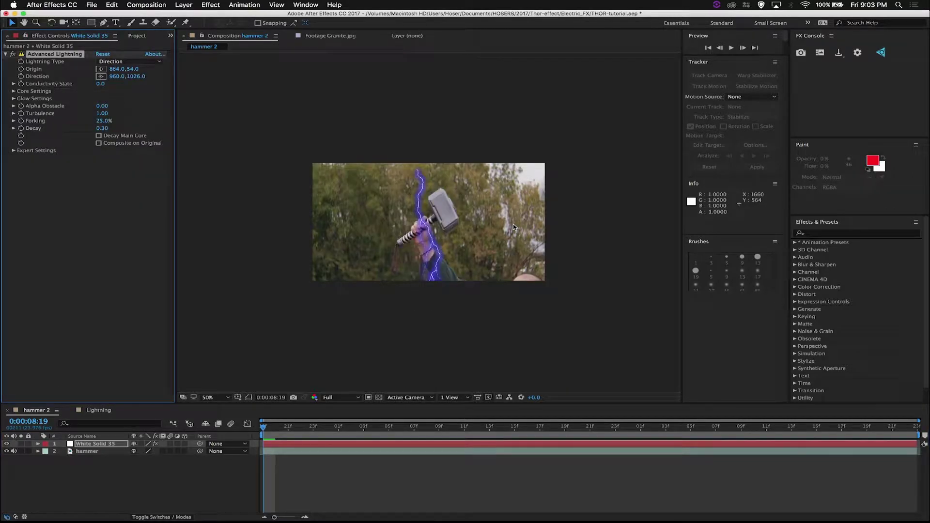
Set the lightning's Glow Opacity to 0% and mute the preview audio
click(14, 99)
drag(102, 113, 2, 127)
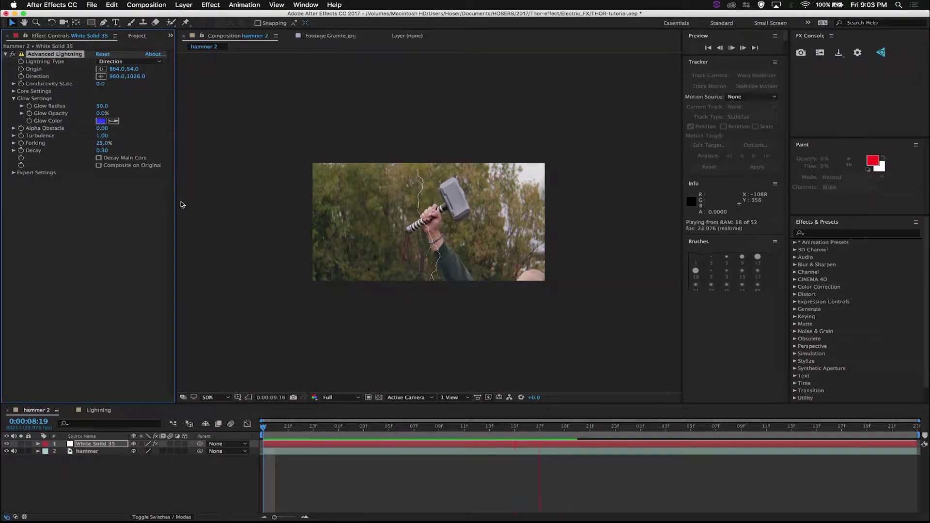
key(XF86AudioMute)
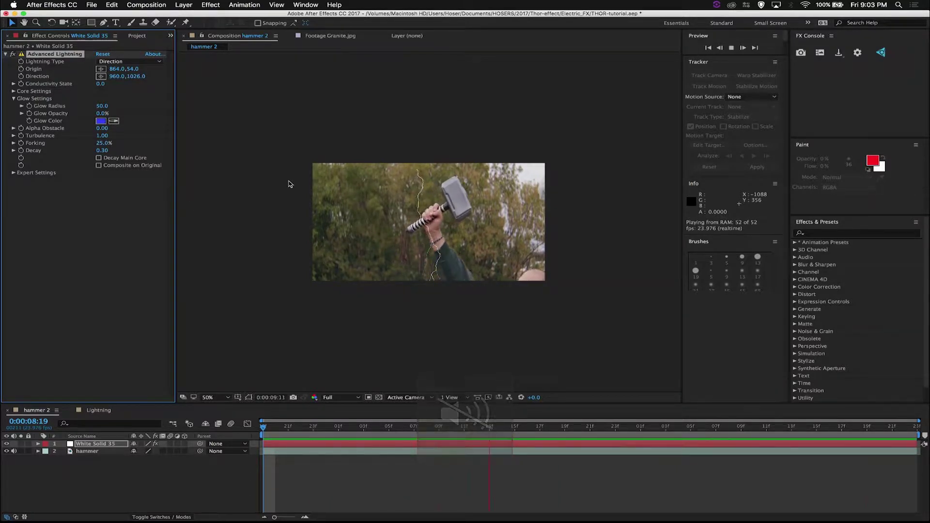
Try the Strike, Bouncey and Breaking lightning types, then settle on Direction
click(128, 62)
click(130, 79)
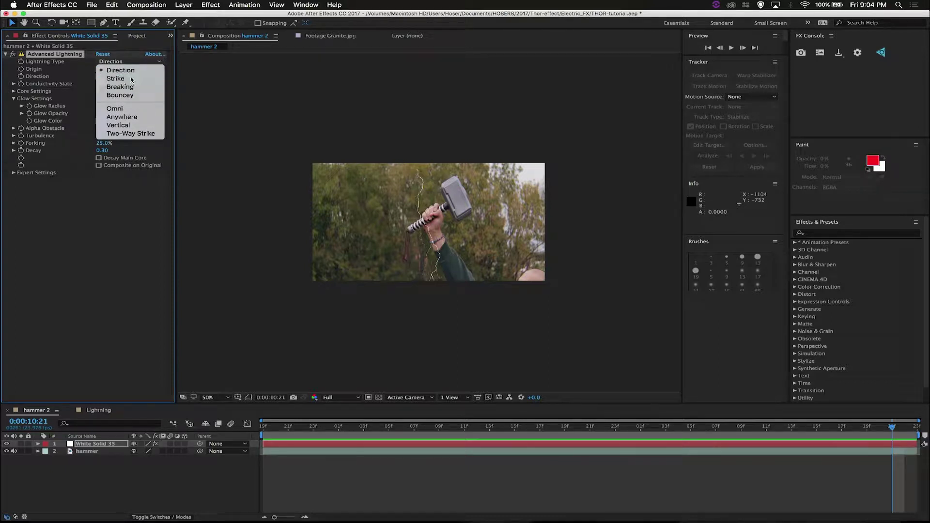
key(space)
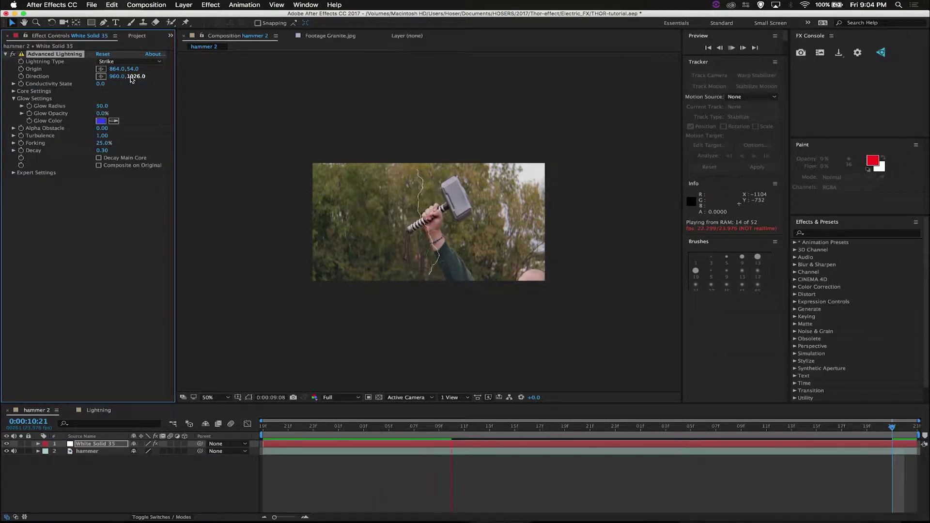
click(126, 62)
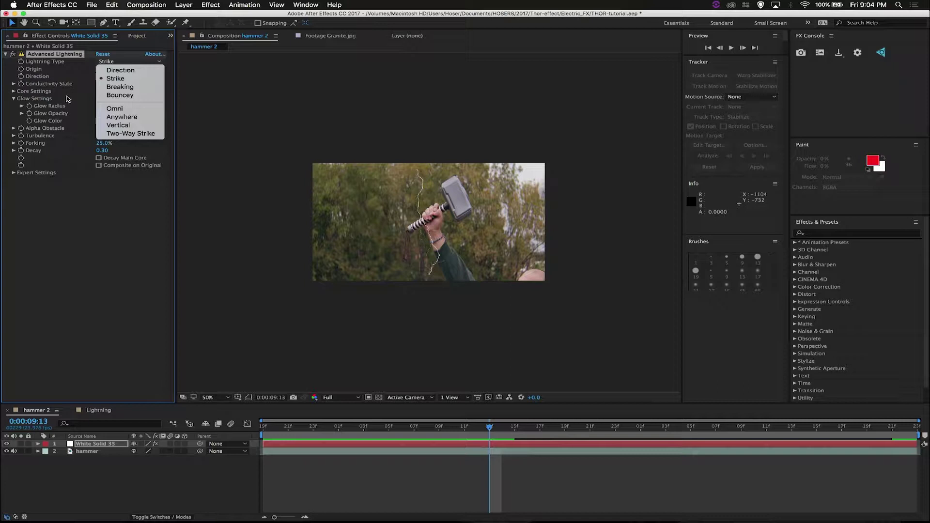
click(116, 96)
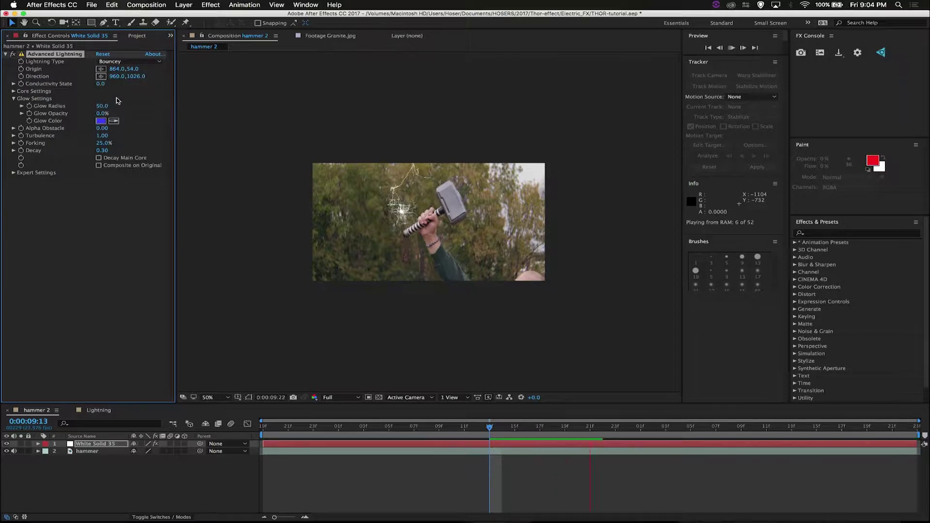
click(126, 61)
click(121, 87)
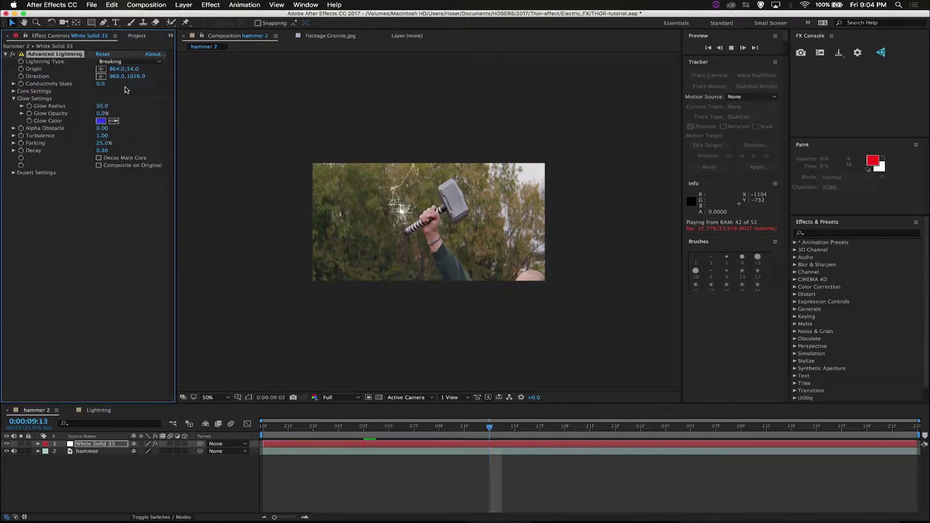
click(125, 63)
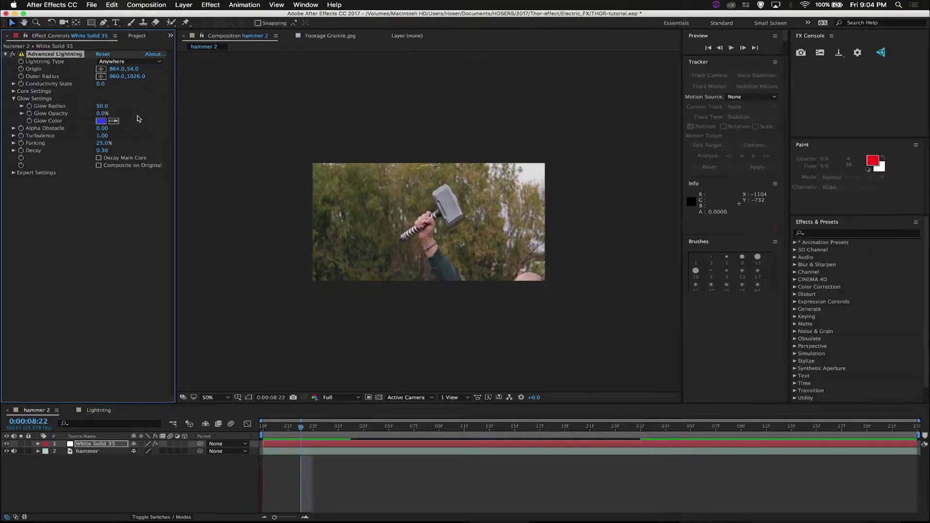
click(121, 62)
click(121, 71)
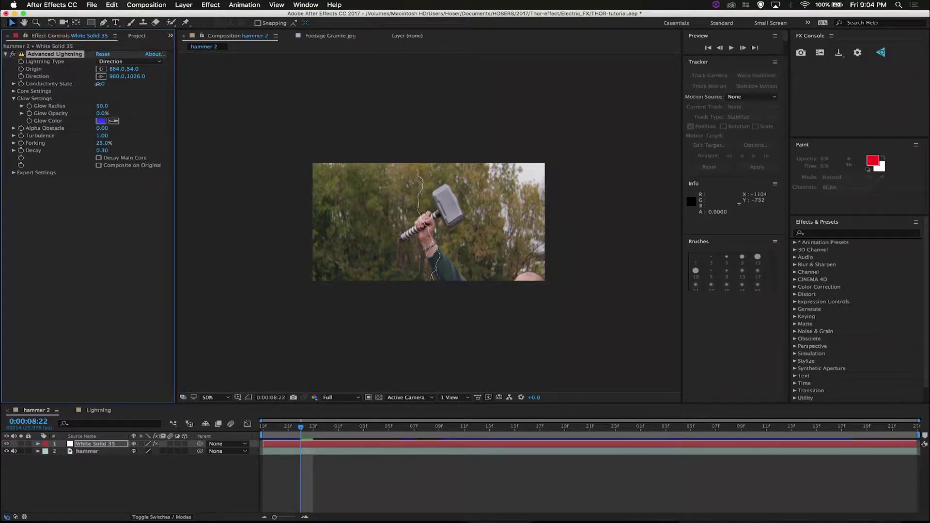
Keyframe Conductivity State from 10.3 at the start to a new value at 9:22
drag(99, 83, 143, 82)
key(space)
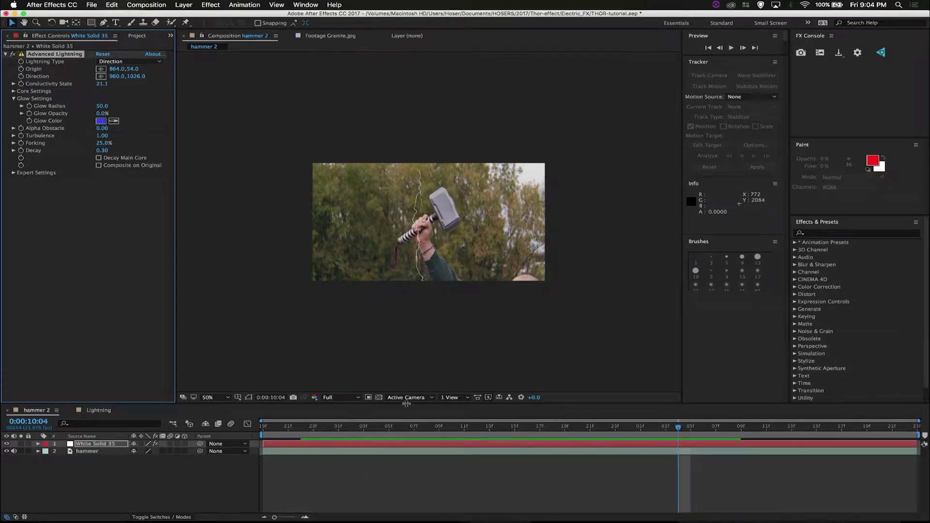
click(252, 428)
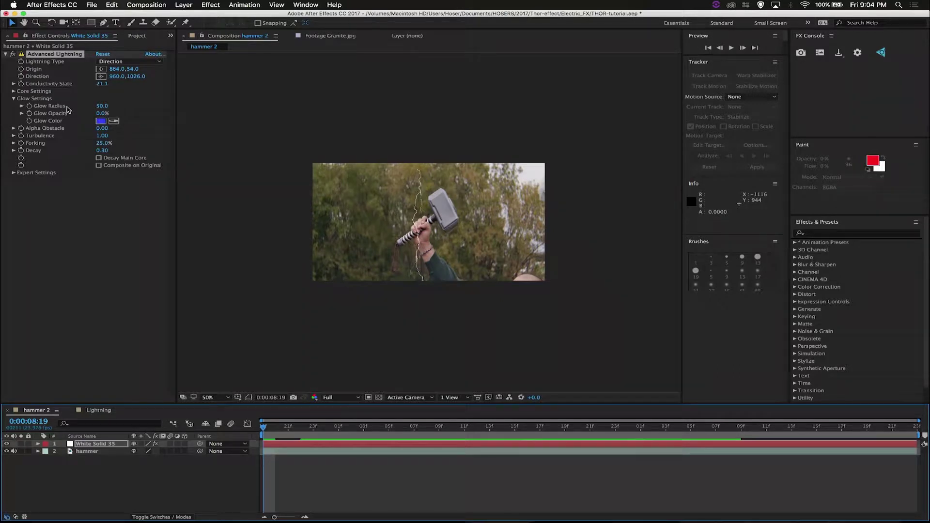
click(21, 85)
drag(337, 423, 602, 423)
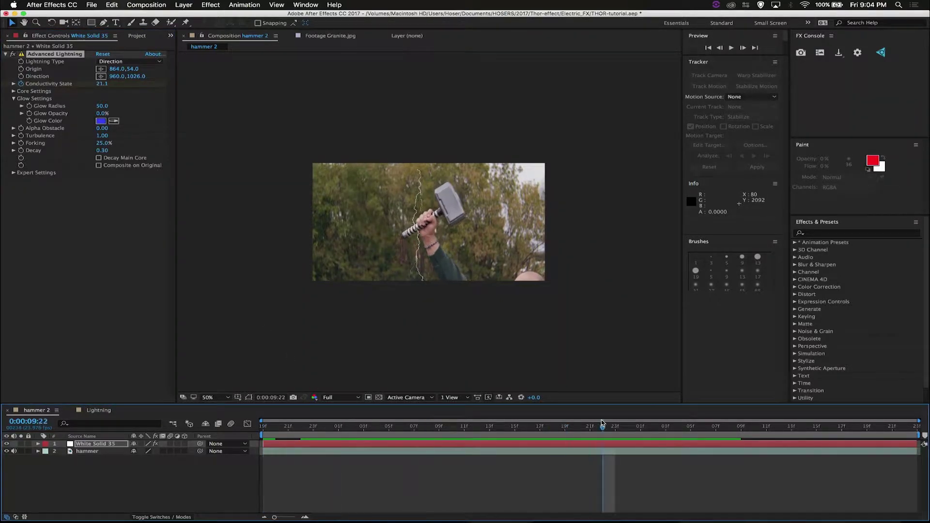
click(103, 86)
drag(288, 431, 202, 431)
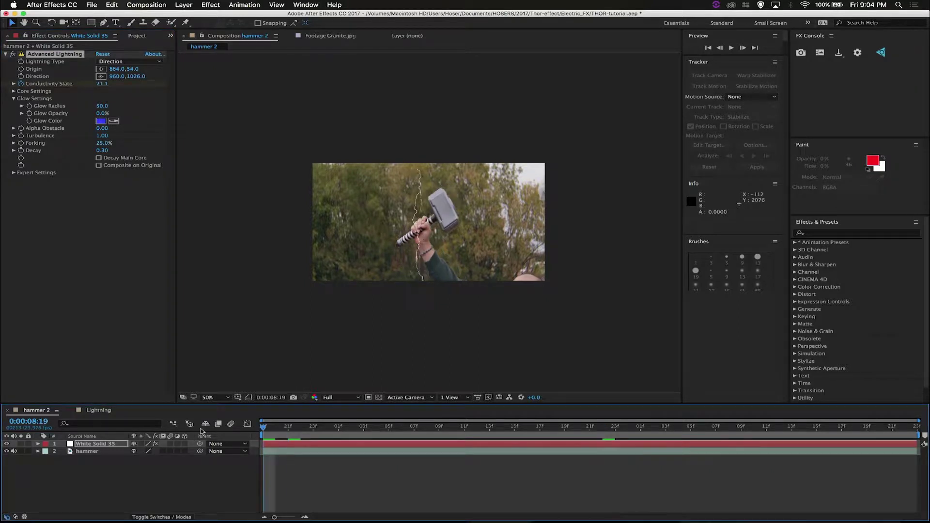
key(space)
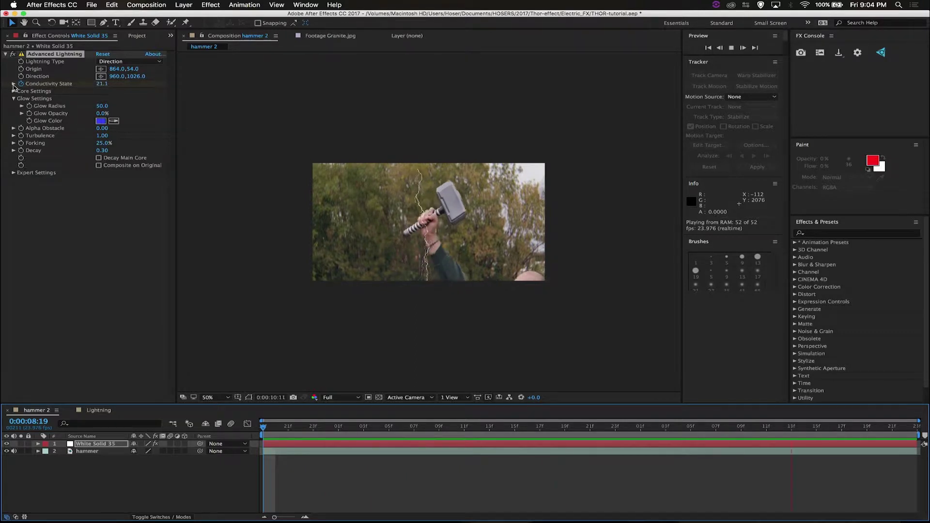
key(u)
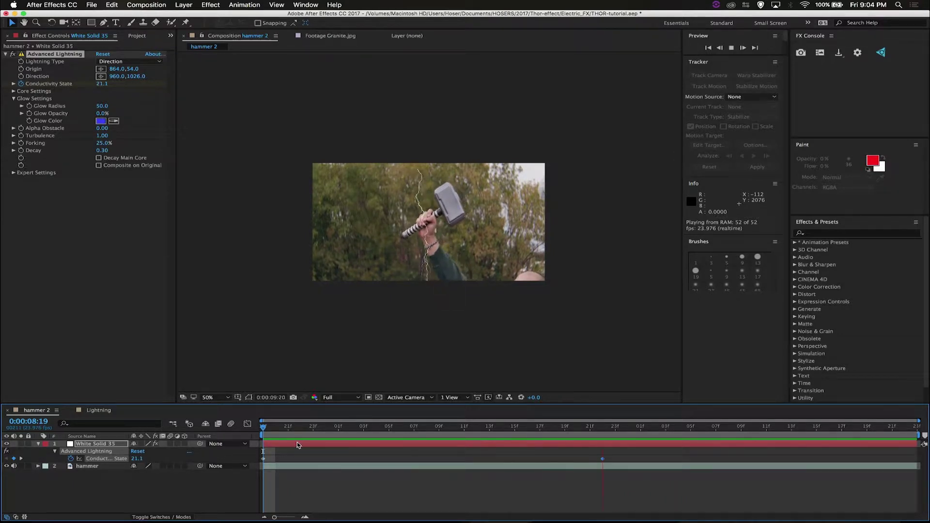
key(space)
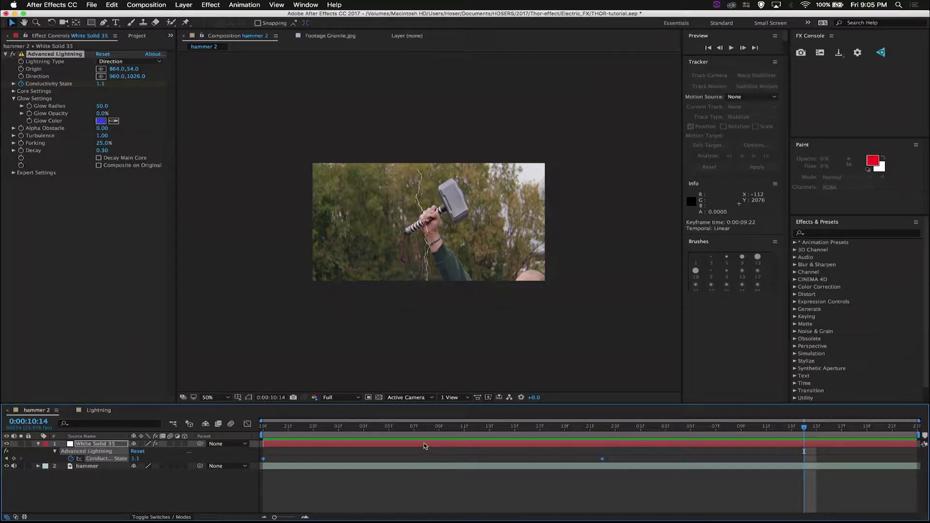
key(Home)
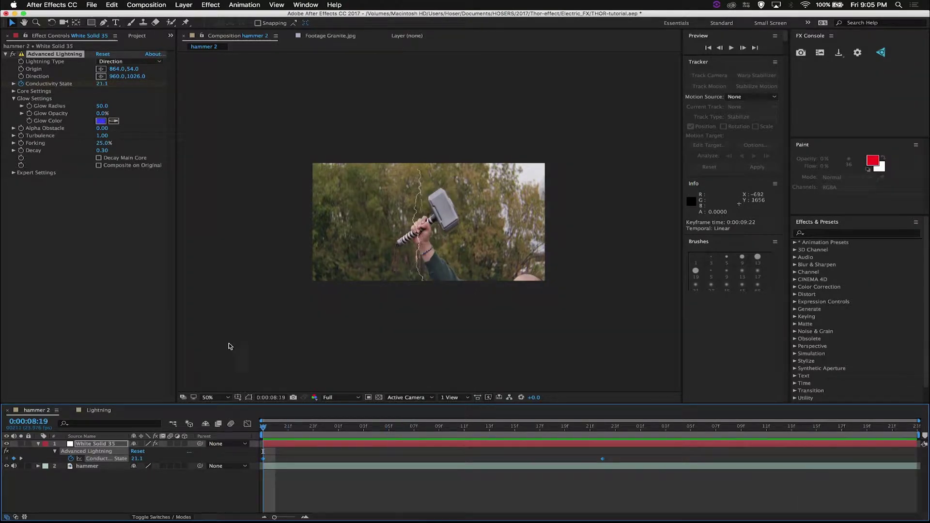
Make the bolt a Strike with Origin 168,20 and Direction 1440,640, then preview
click(141, 62)
click(141, 79)
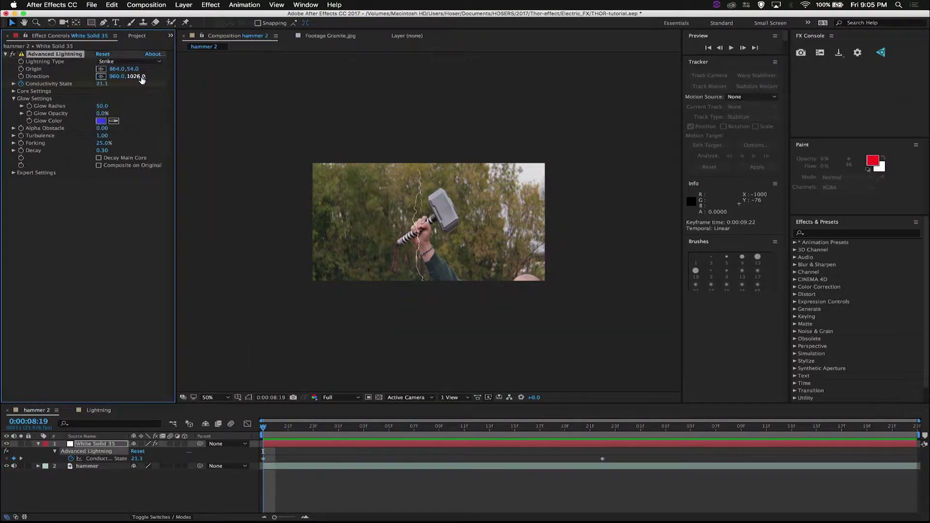
click(101, 69)
click(332, 165)
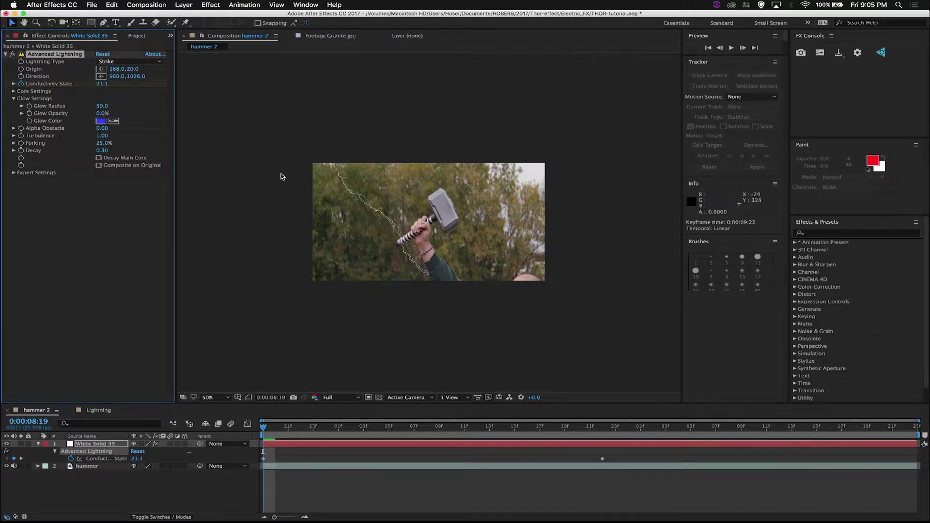
click(100, 76)
click(486, 230)
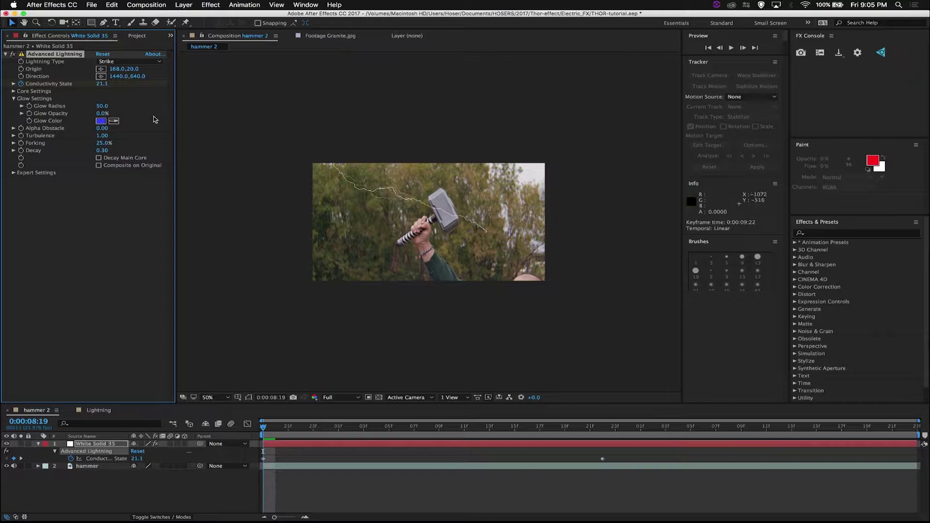
key(space)
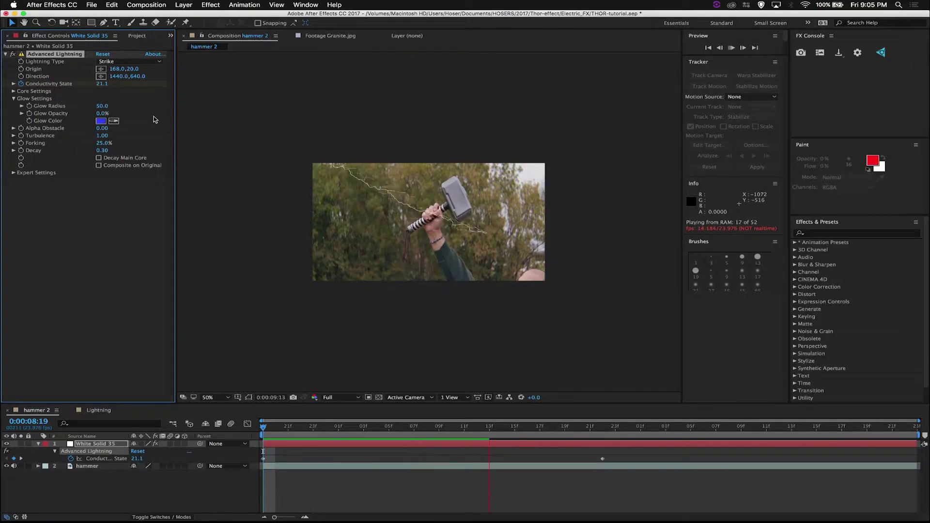
key(space)
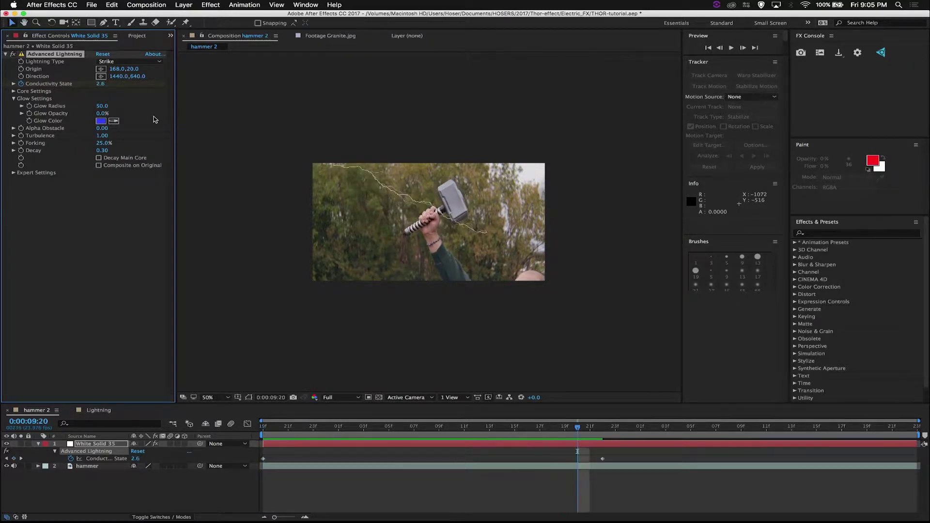
Preview the Breaking, Anywhere and Omni lightning types in turn
click(116, 62)
click(117, 87)
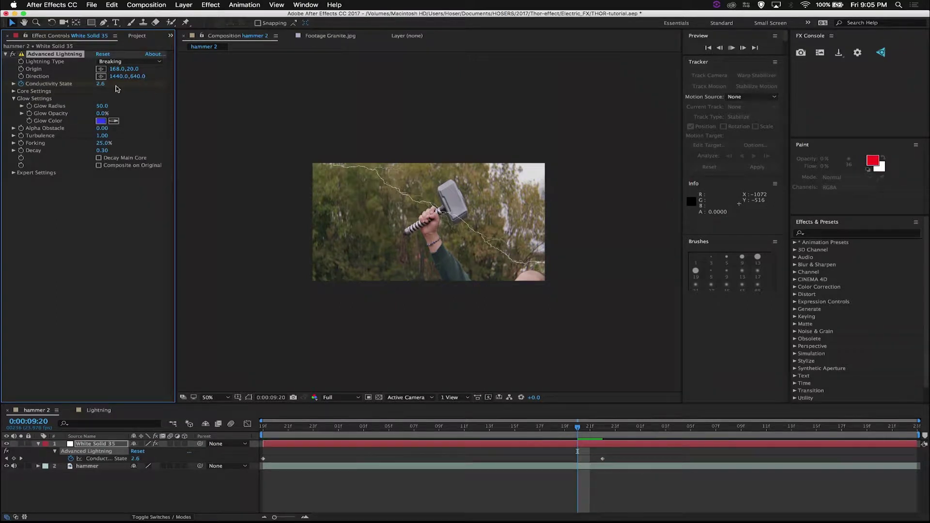
key(space)
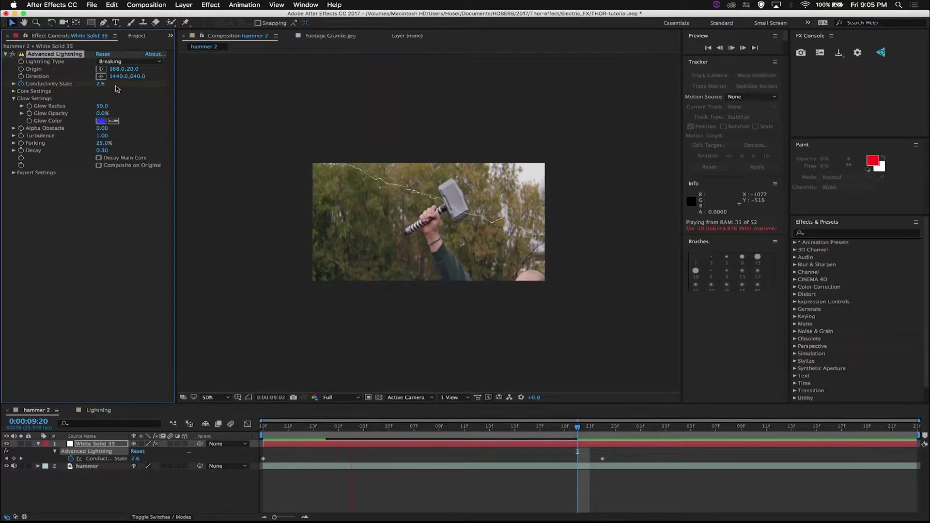
click(119, 62)
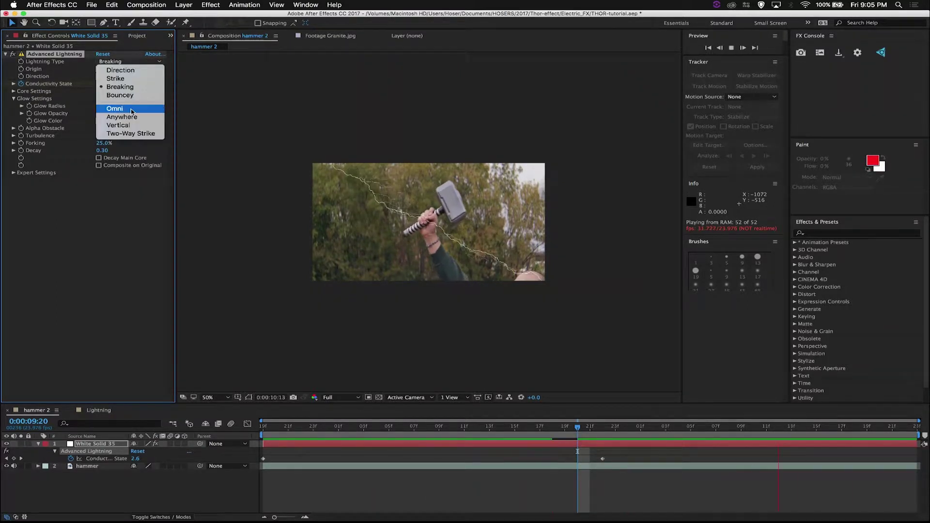
click(122, 116)
key(space)
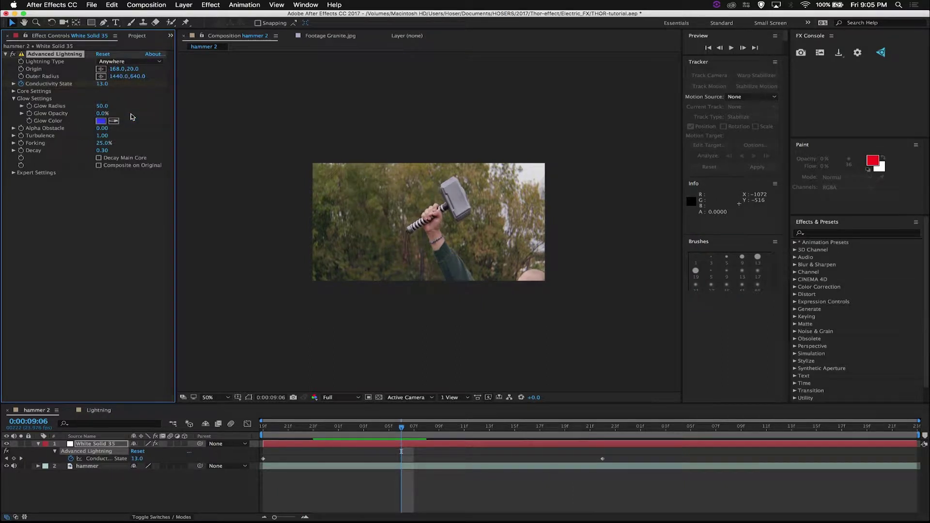
key(space)
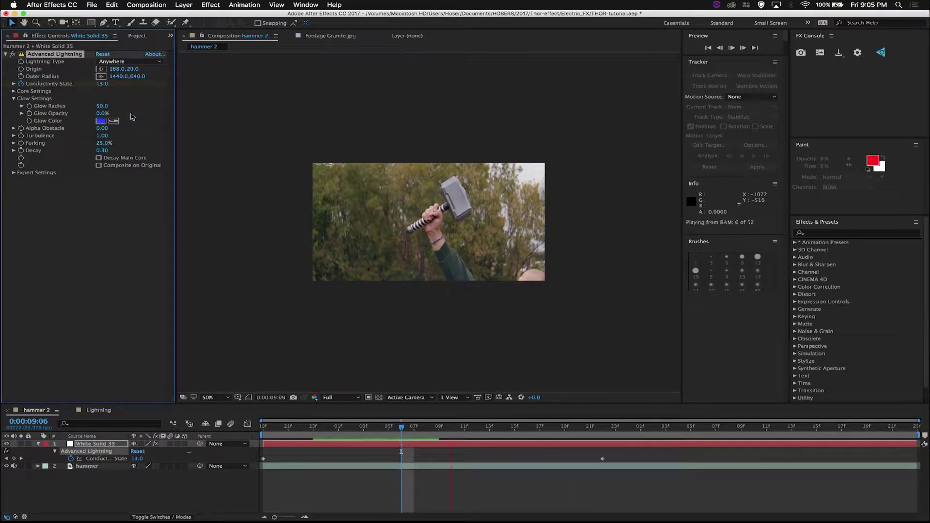
click(117, 59)
click(126, 110)
key(space)
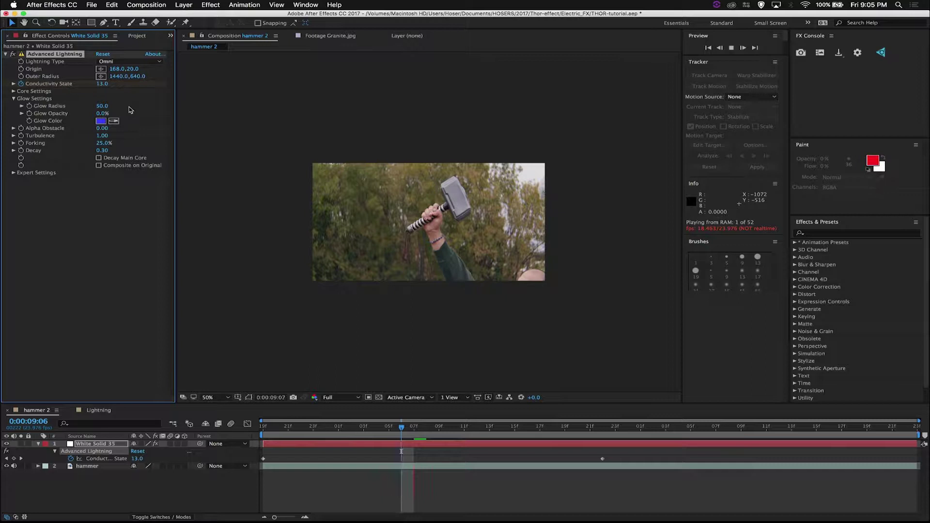
key(space)
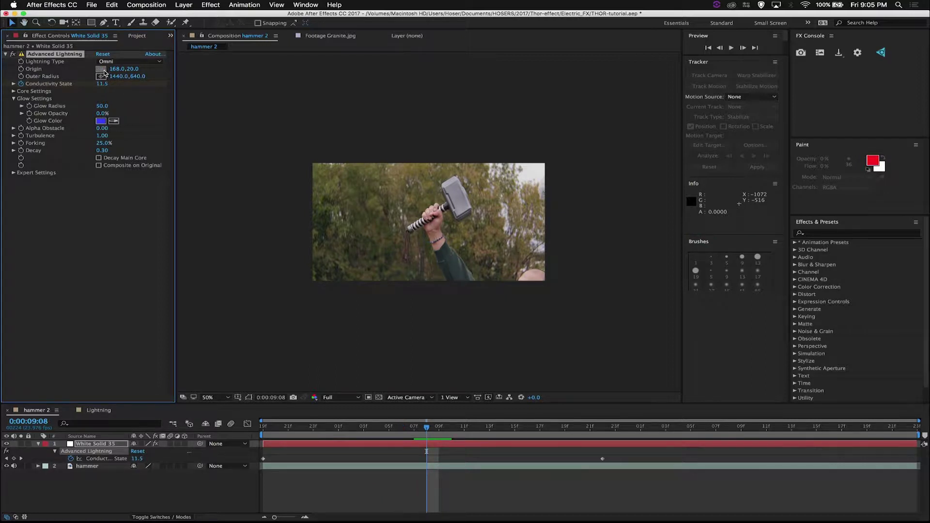
Move the Origin to 1180,756 beside the arm and switch to Two-Way Strike
click(102, 70)
click(455, 253)
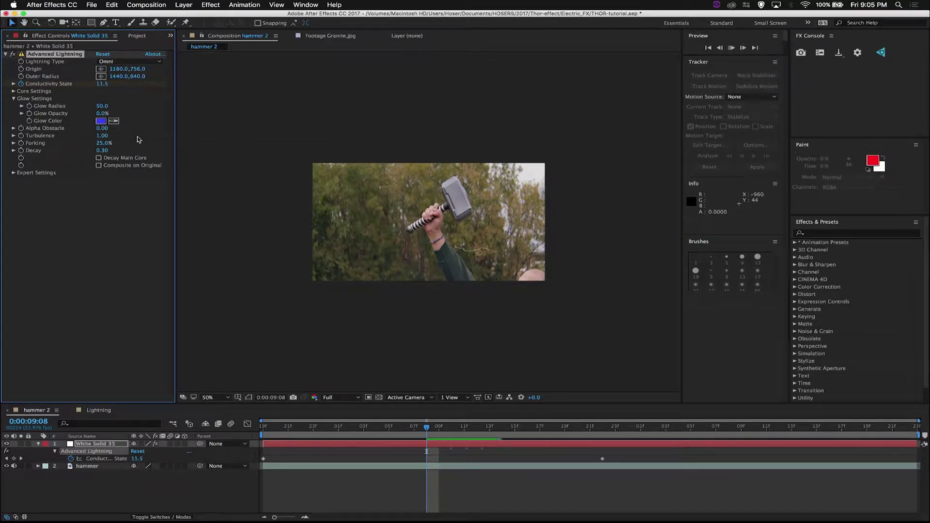
key(space)
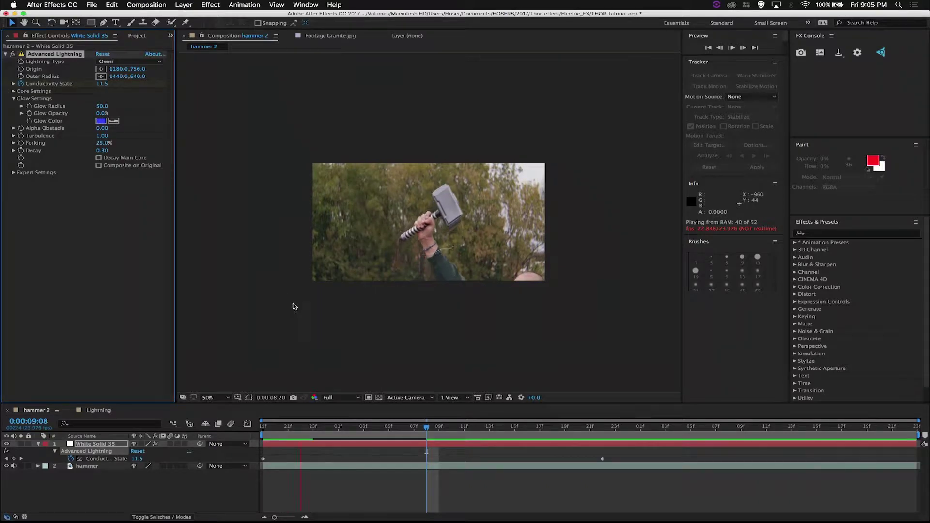
click(129, 61)
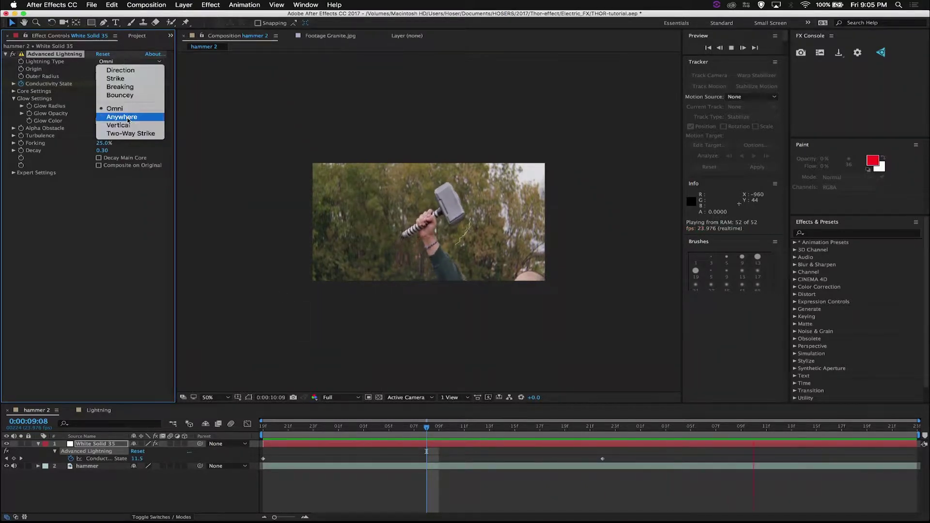
click(127, 133)
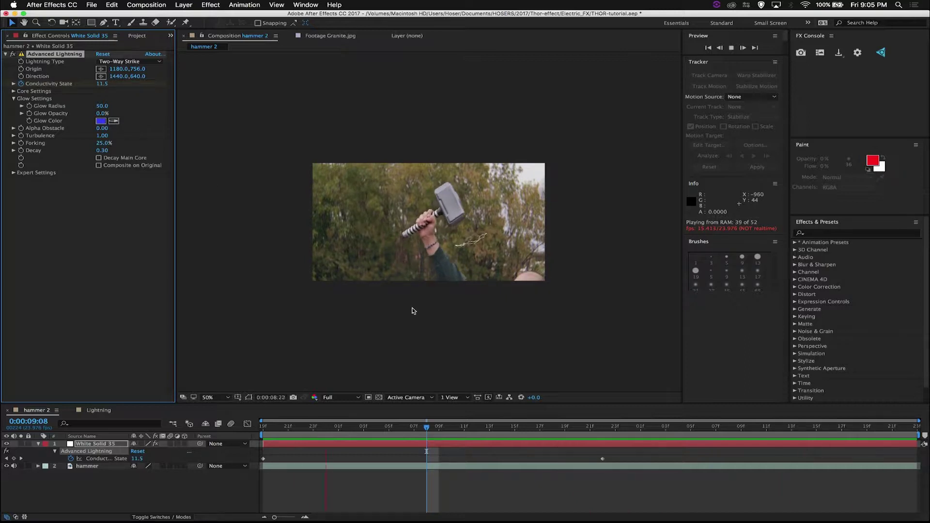
click(283, 444)
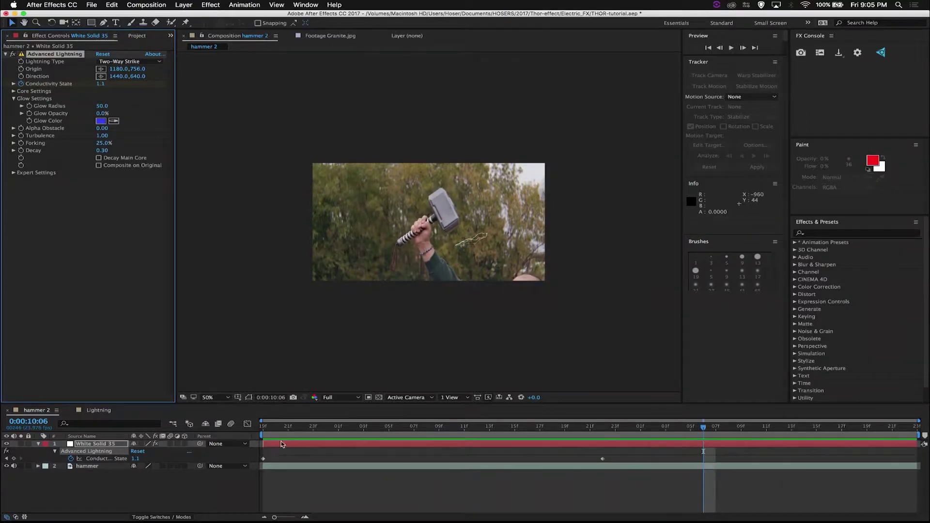
key(Home)
Drop Conductivity keyframes, then run the bolt from 1056,229 to 1104,642 down the hammer head
click(71, 458)
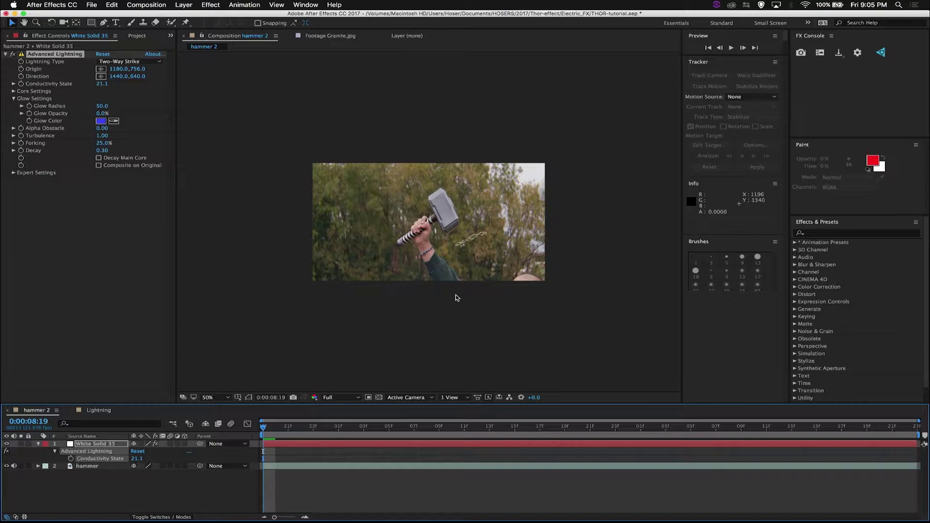
key(period)
key(period)
key(period)
key(period)
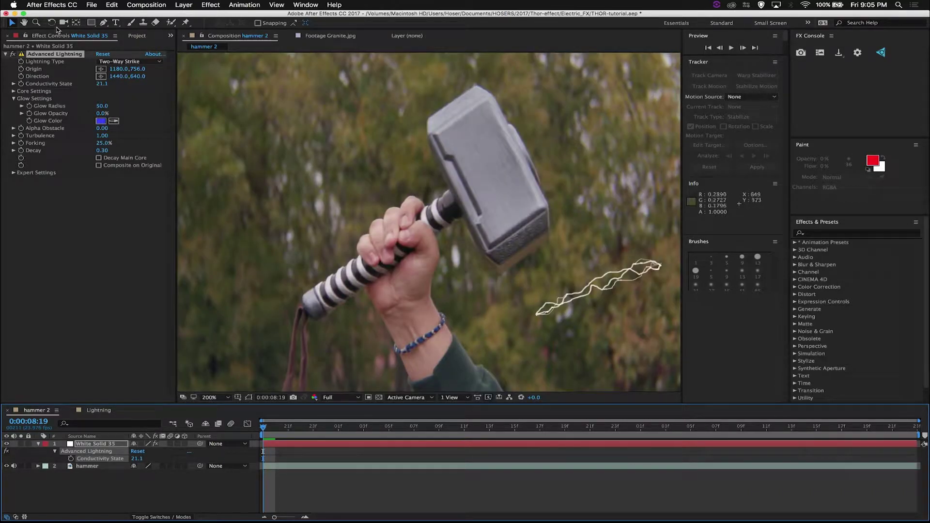
click(21, 70)
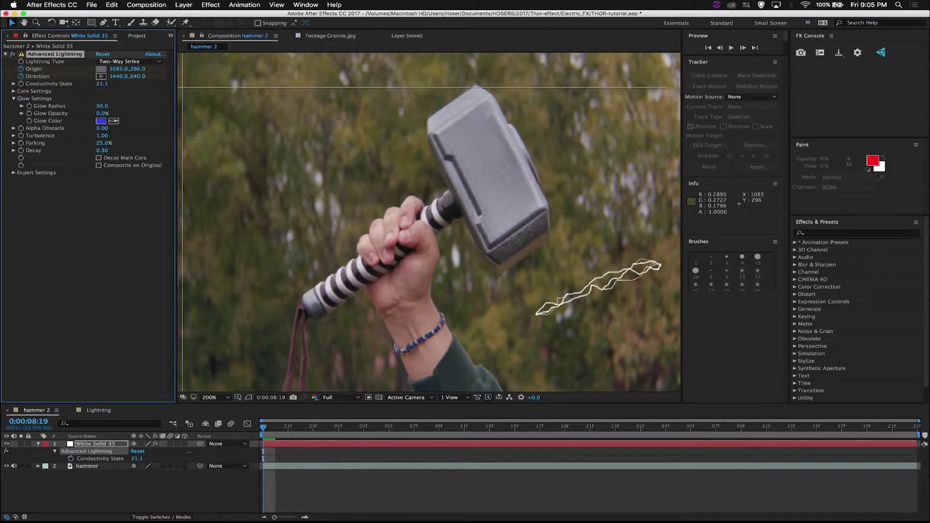
click(474, 86)
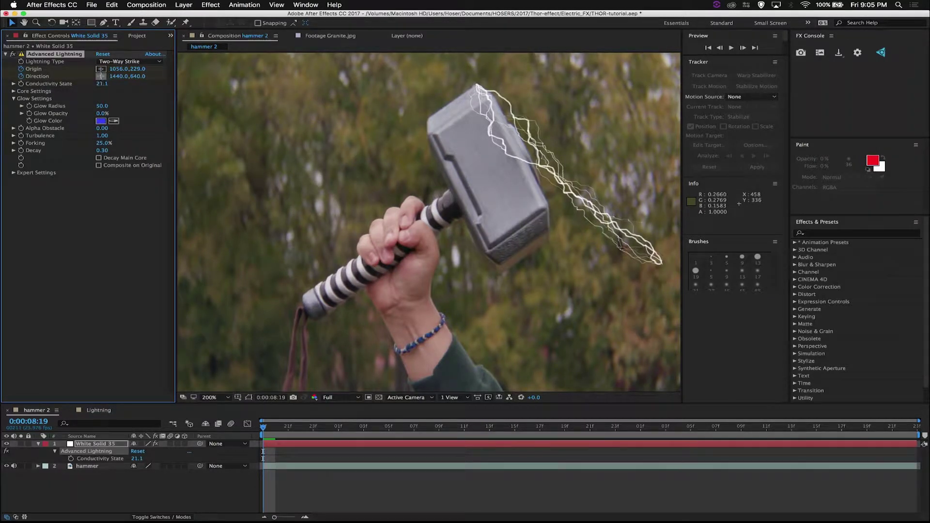
click(100, 76)
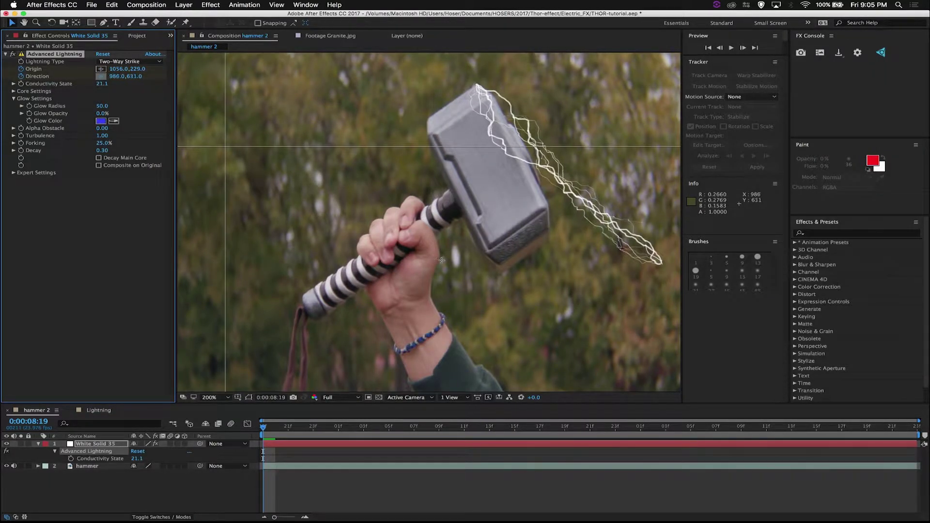
click(498, 267)
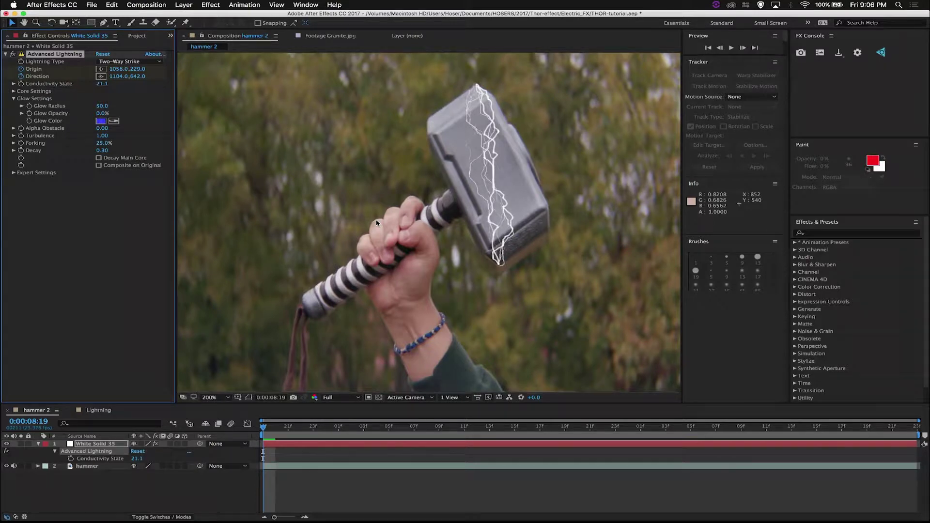
Raise Core Opacity to 99%, save the project, and advance to 0:00:09:14
click(14, 92)
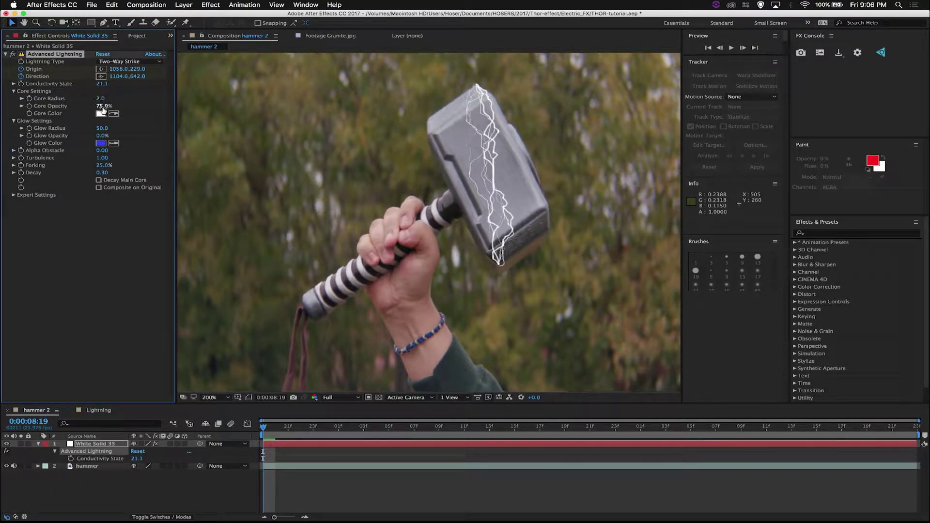
drag(103, 106, 156, 106)
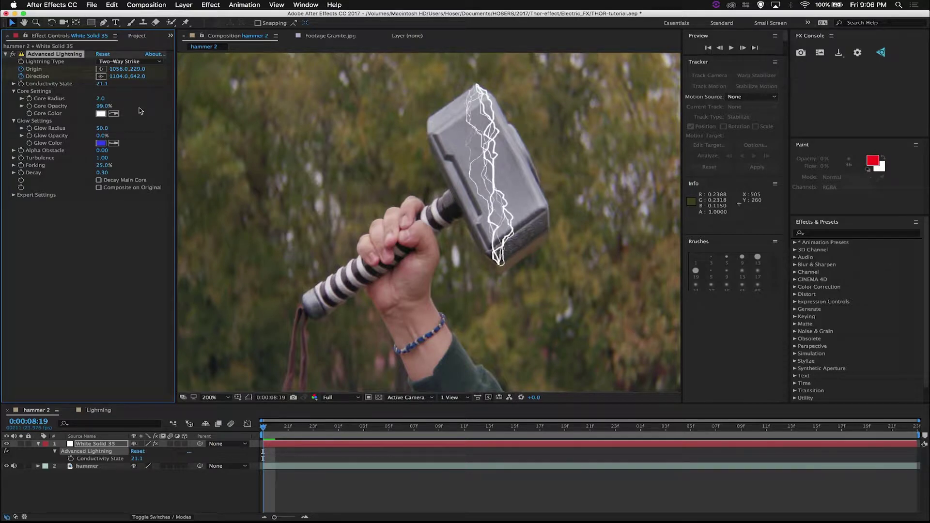
key(super+s)
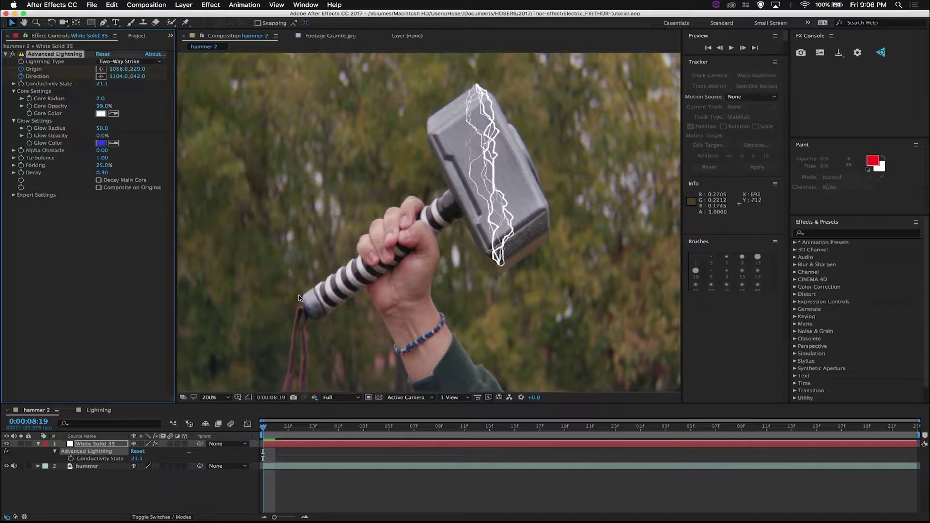
drag(372, 428, 515, 429)
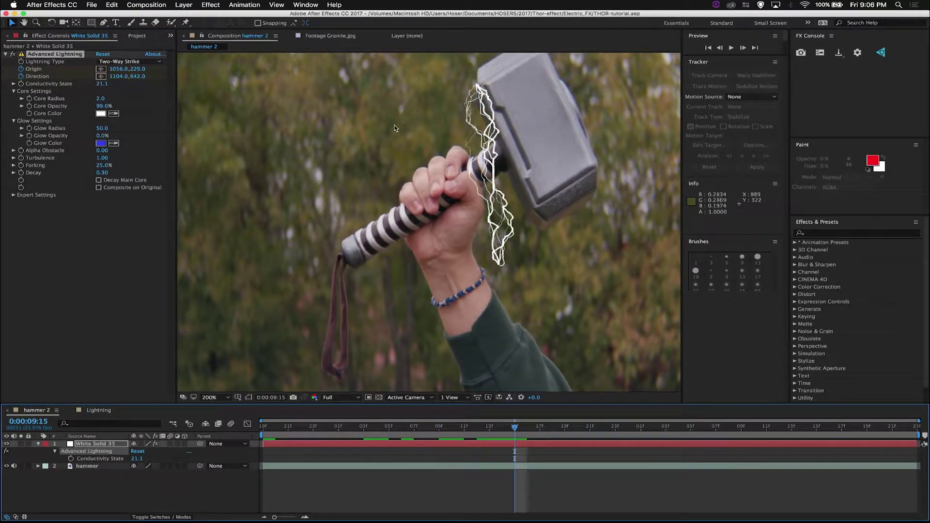
At 9:14, keyframe Origin on the hammer top and Direction on its lower corner
click(100, 69)
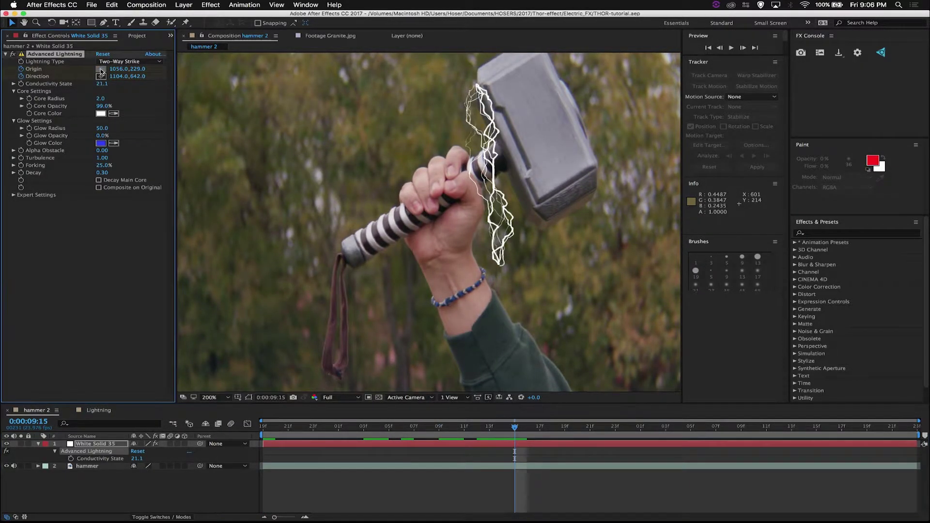
click(477, 73)
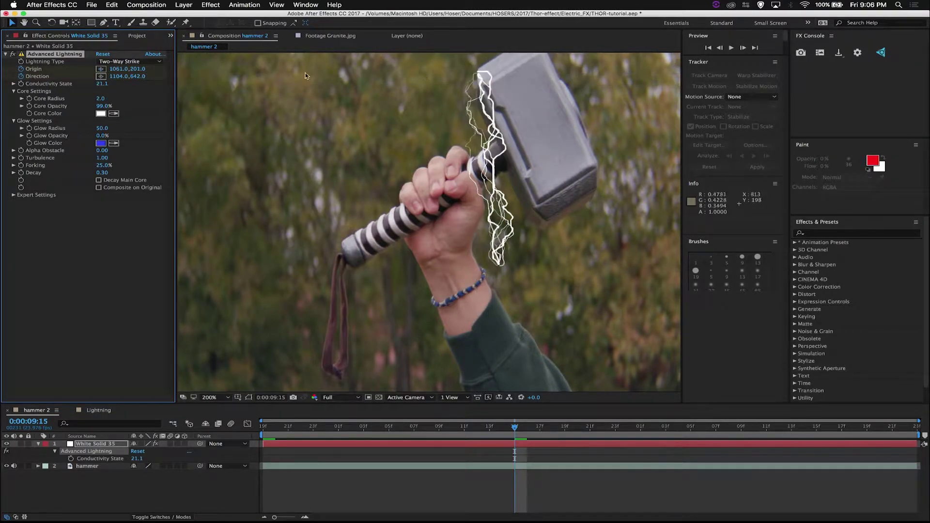
click(102, 76)
click(591, 190)
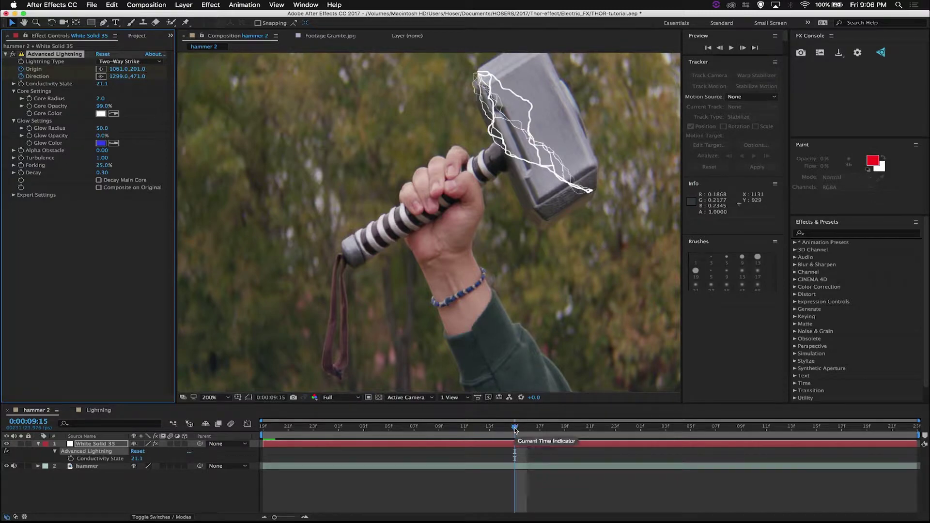
Near 9:07, keyframe Origin and Direction on the hammer top and corner again
drag(516, 429, 392, 427)
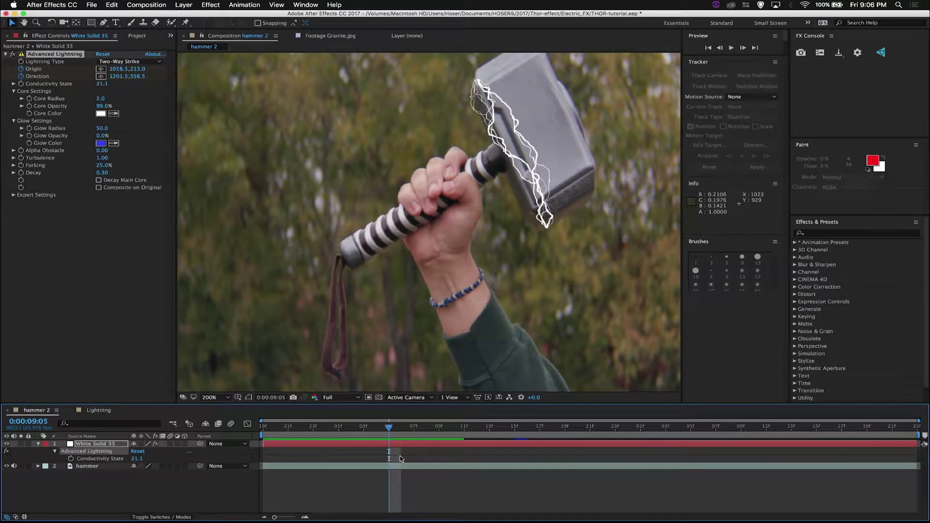
click(401, 430)
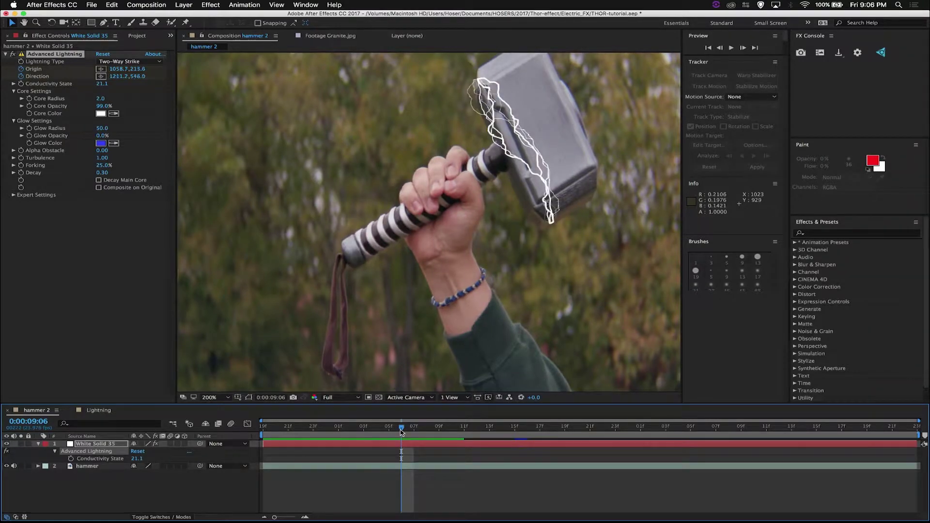
click(100, 69)
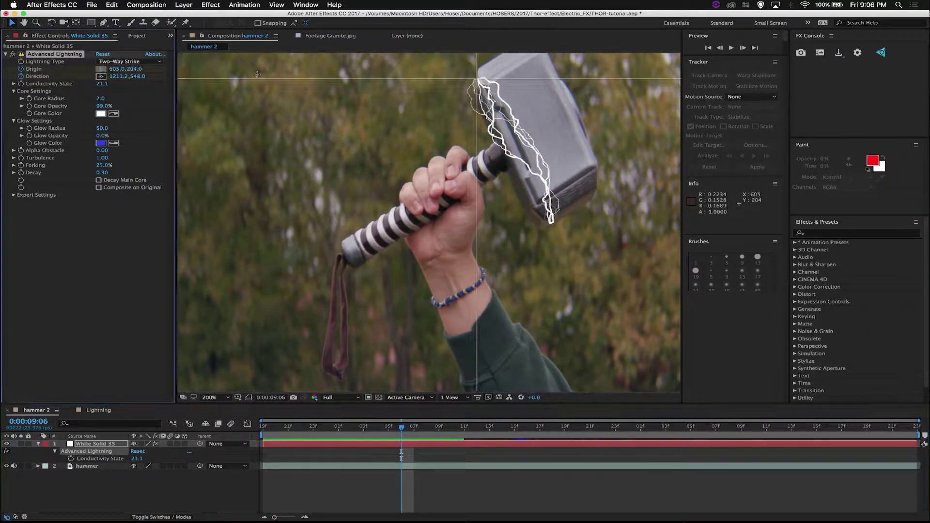
click(498, 57)
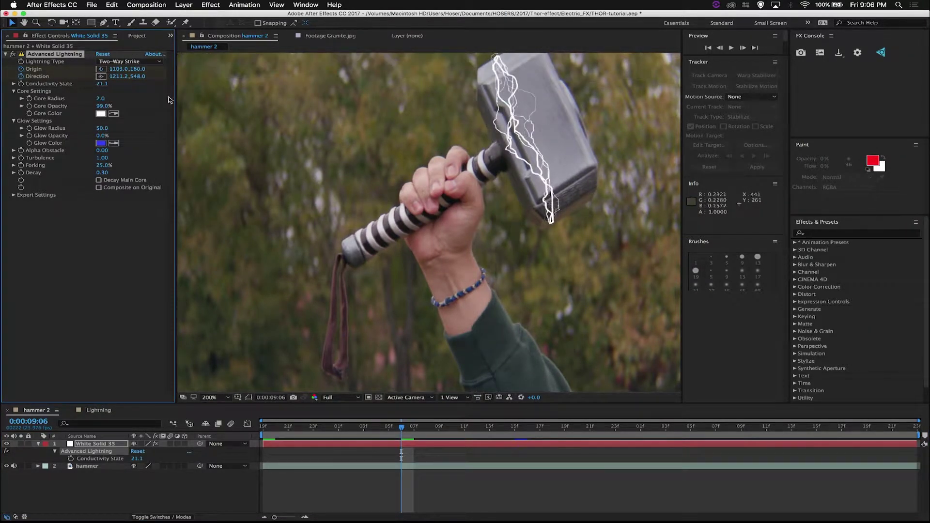
click(100, 77)
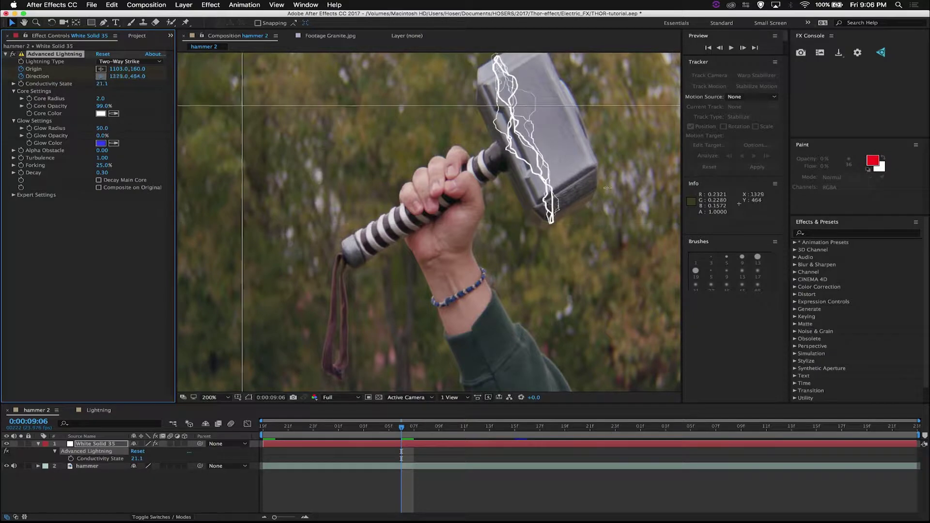
click(575, 206)
Reveal the Origin and Direction keyframes and move to the last frame, 0:00:10:22
drag(402, 427, 618, 430)
key(u)
key(space)
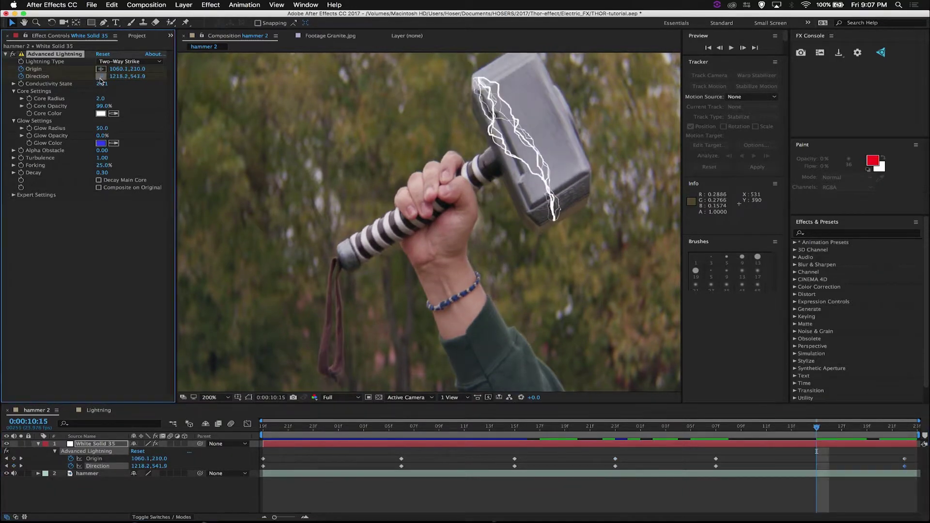
click(860, 425)
drag(860, 426, 920, 417)
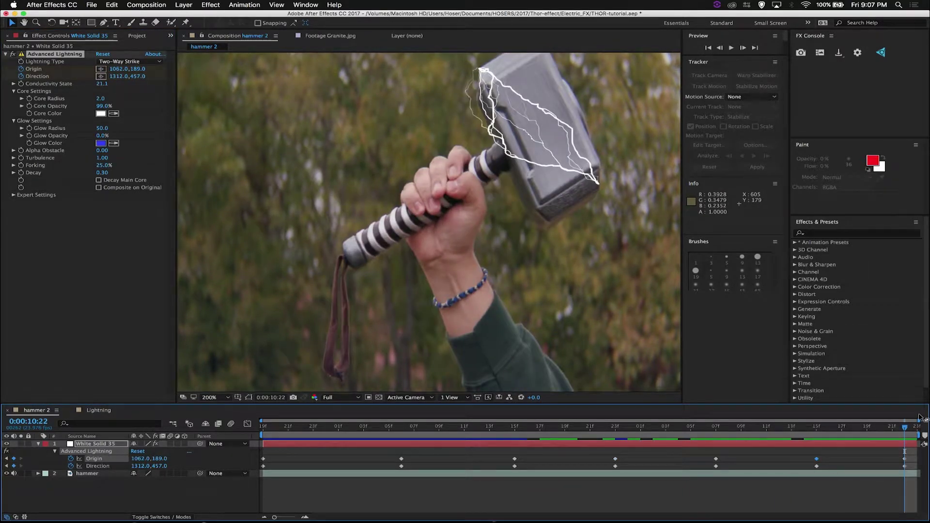
Preview the lightning animation, then return to the start of the clip
key(space)
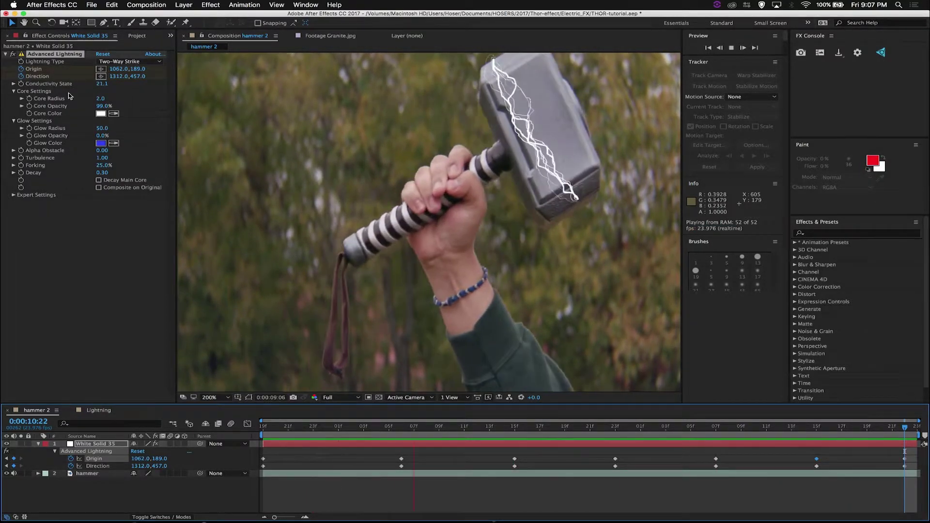
key(space)
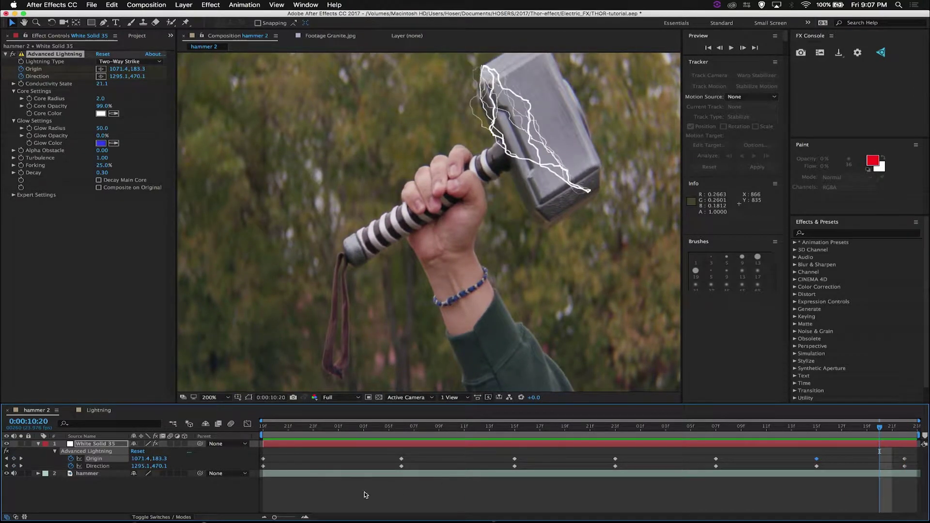
key(Home)
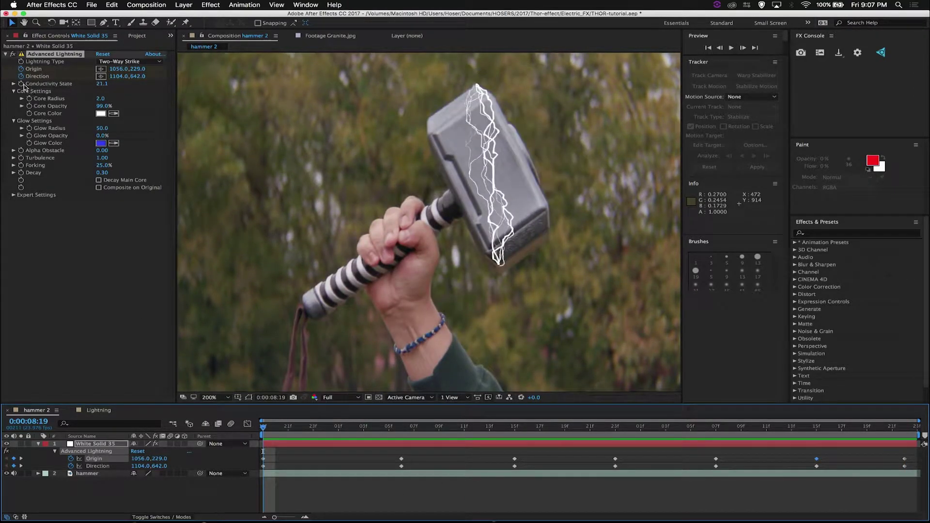
Set the lightning's Conductivity State to 20.3 and preview the animation again
click(87, 99)
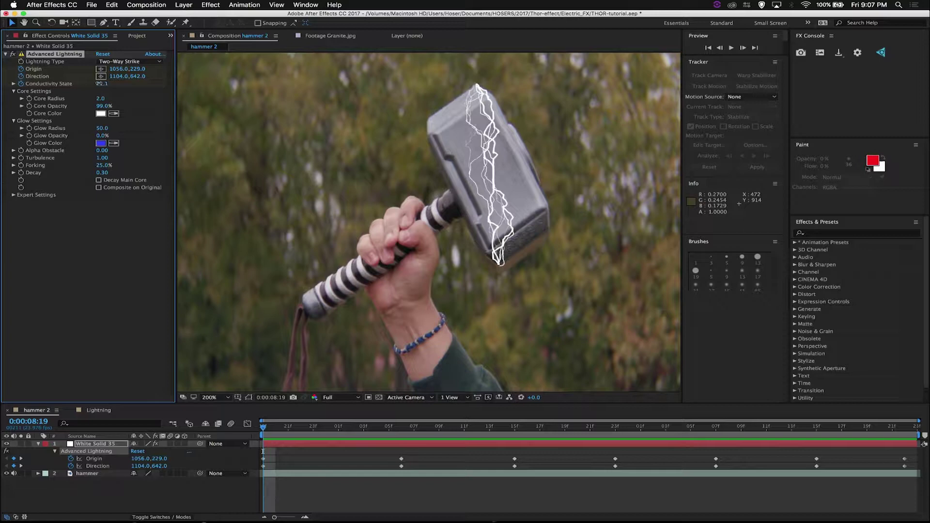
drag(99, 83, 6, 88)
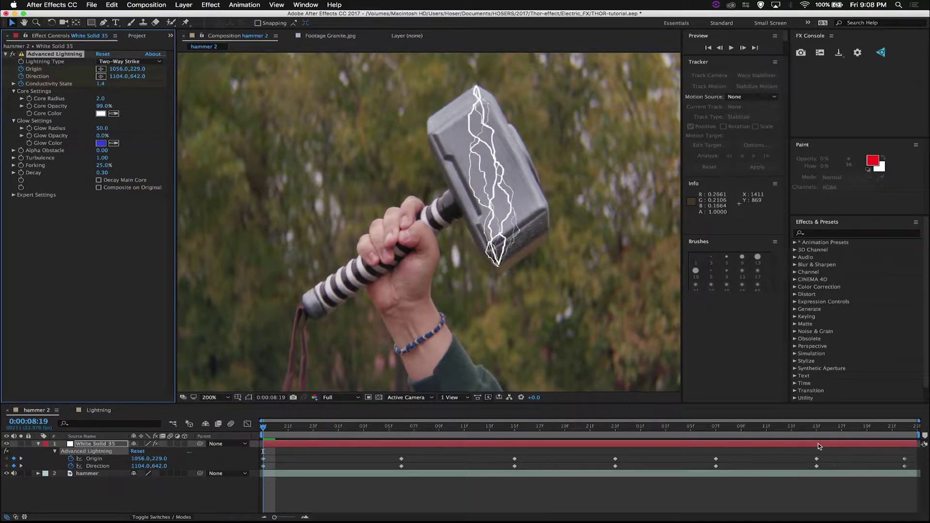
drag(814, 438, 904, 438)
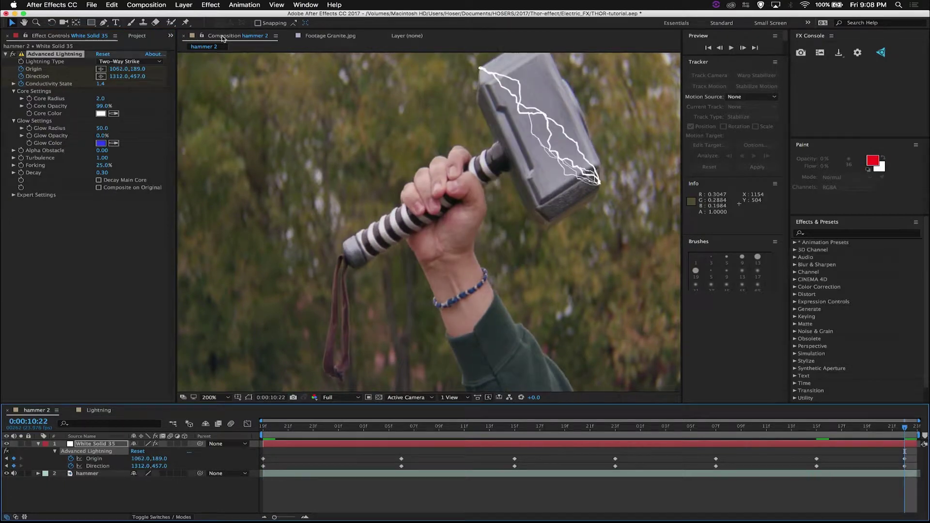
drag(101, 84, 194, 86)
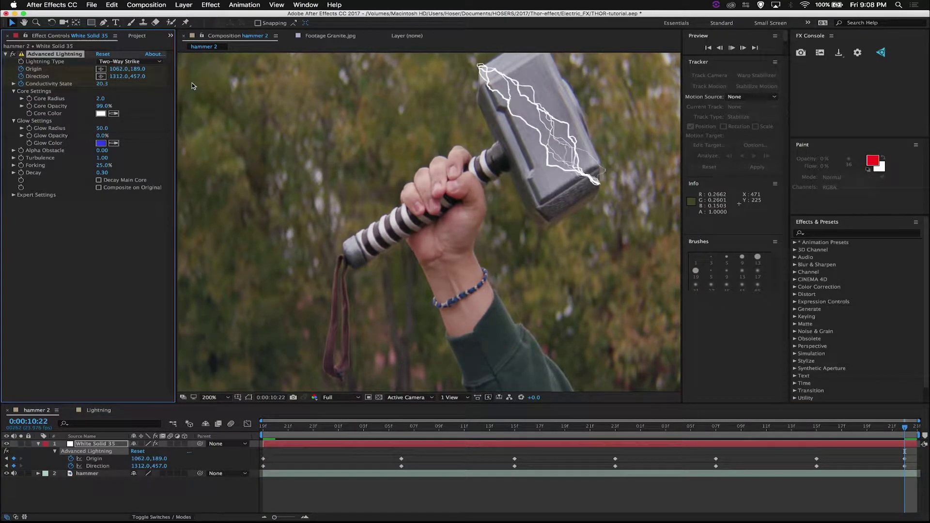
key(space)
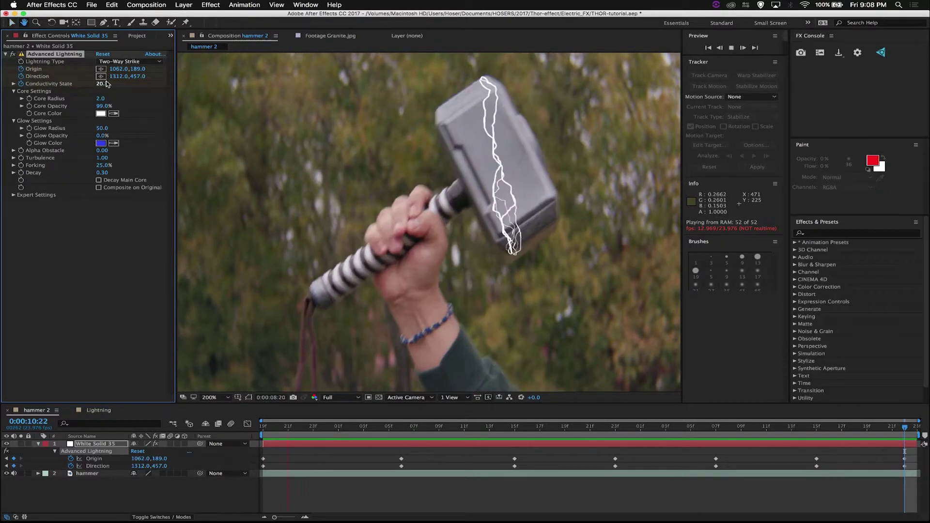
key(space)
Change the lightning core colour to light blue 00AFFF
click(101, 113)
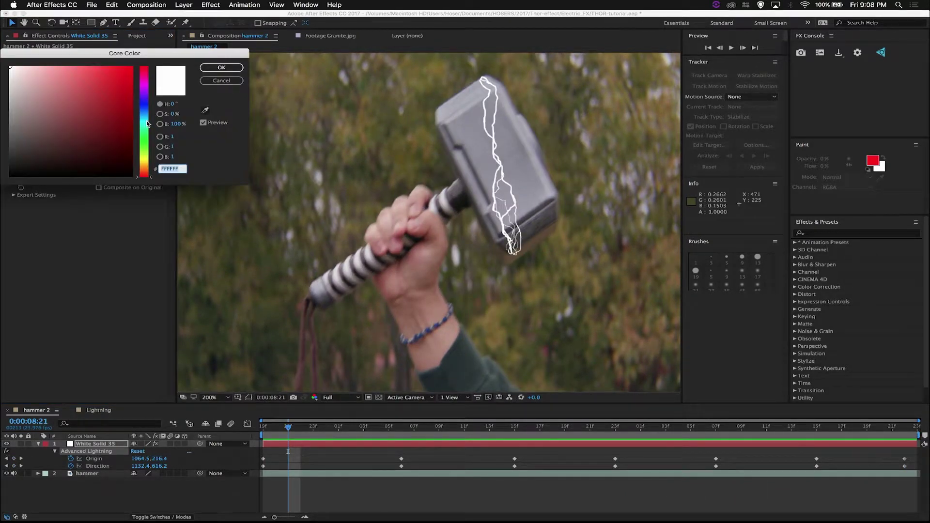
drag(148, 124, 148, 115)
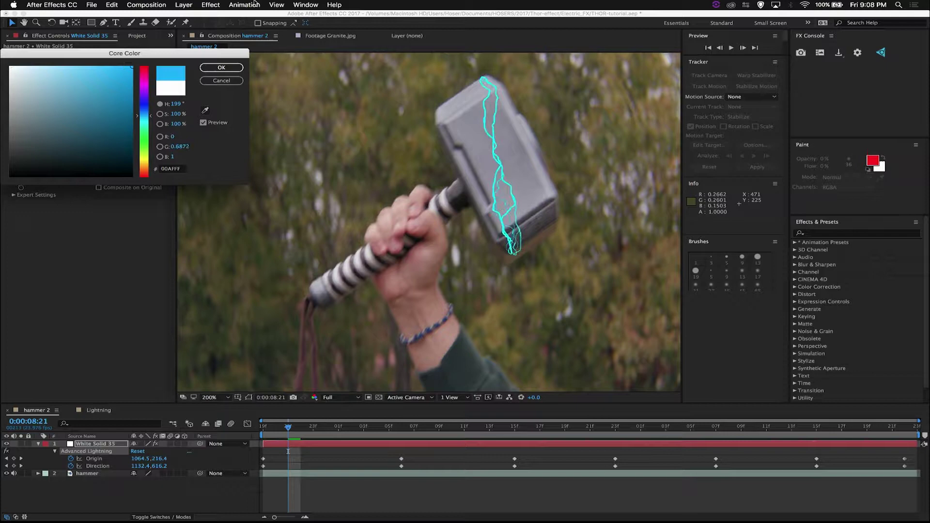
click(221, 67)
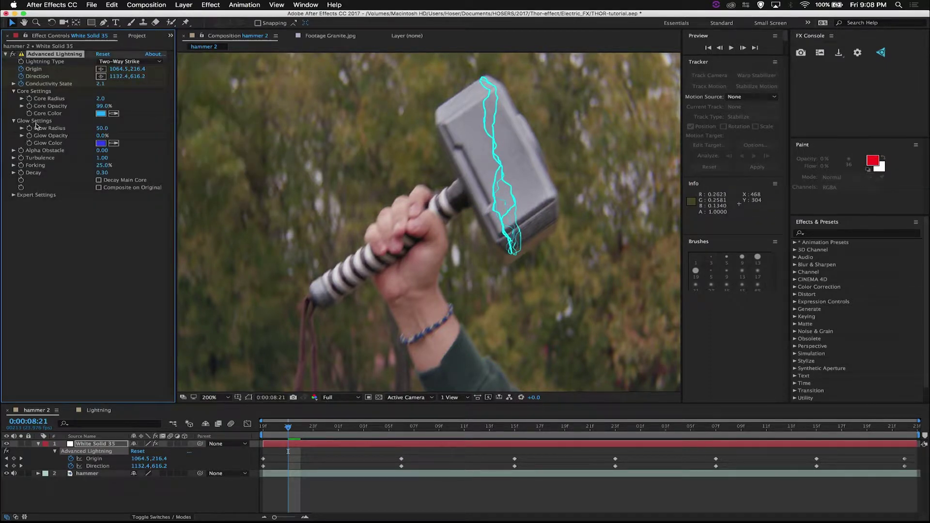
Collapse Glow Settings, reveal Expert Settings, and raise Forking so the bolt branches more
click(20, 121)
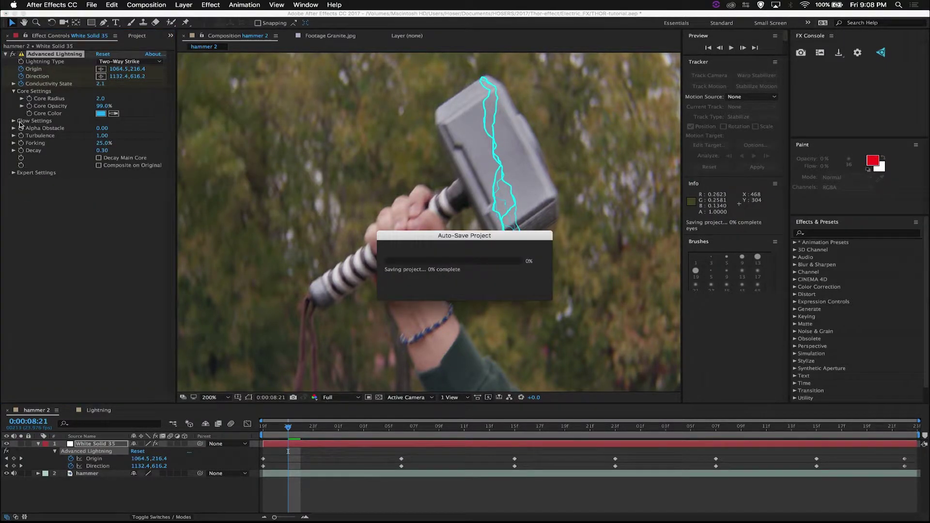
click(13, 172)
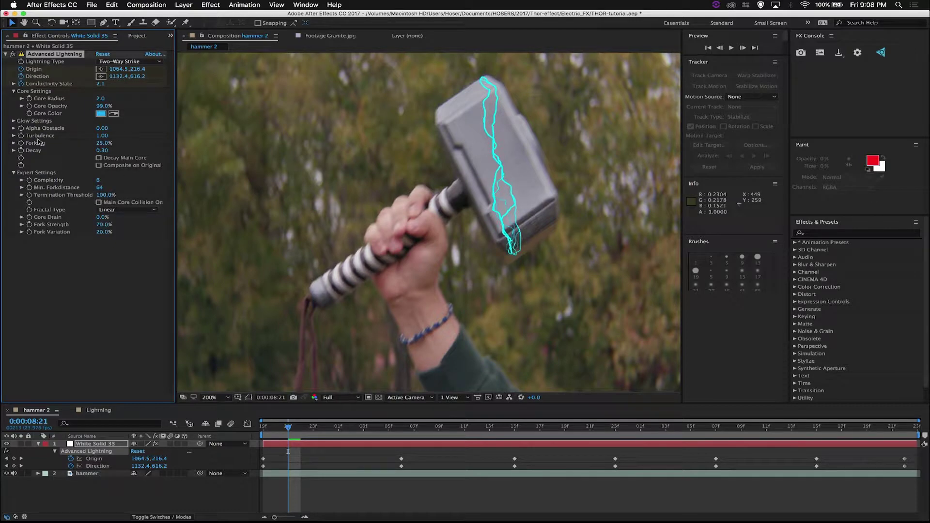
drag(100, 142, 154, 151)
Try the Strike and Anywhere lightning types with different Forking values, undoing the last change
click(141, 62)
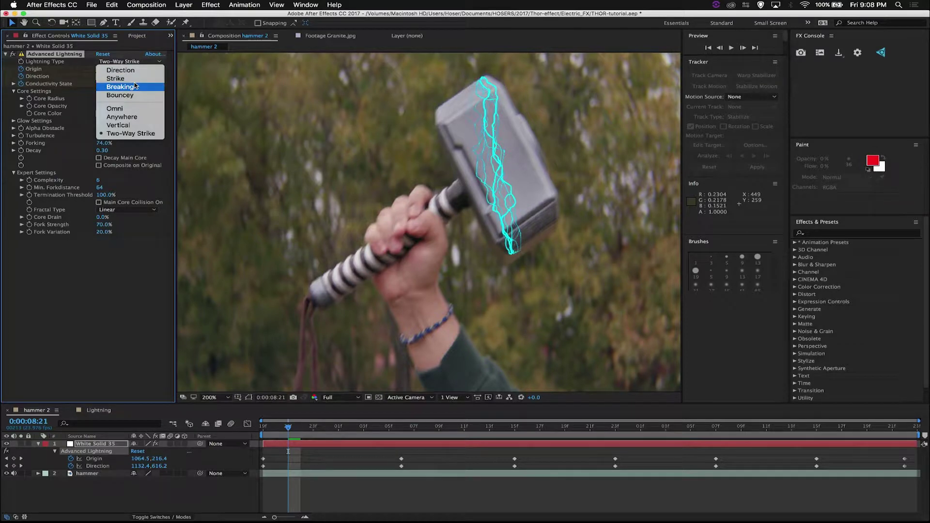
click(136, 76)
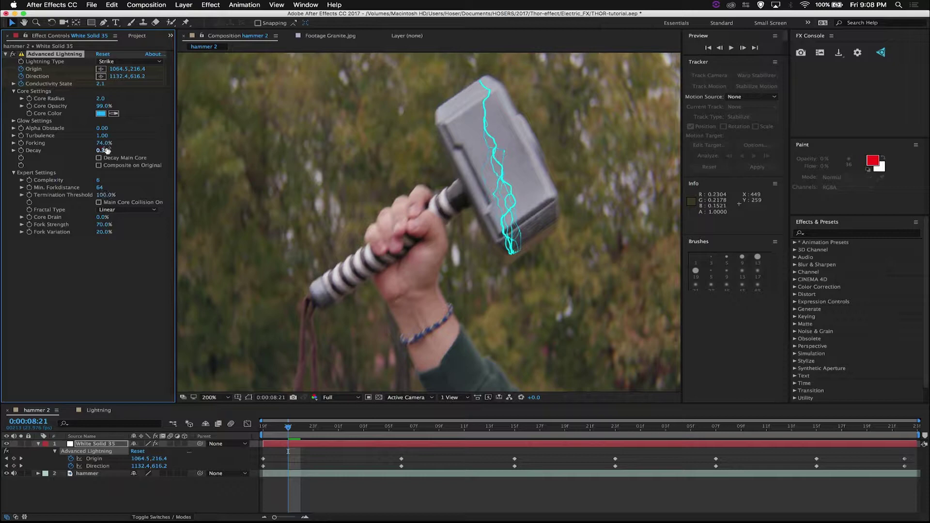
mouse_move(104, 143)
mouse_down()
mouse_move(147, 143)
mouse_move(115, 149)
mouse_up()
click(123, 61)
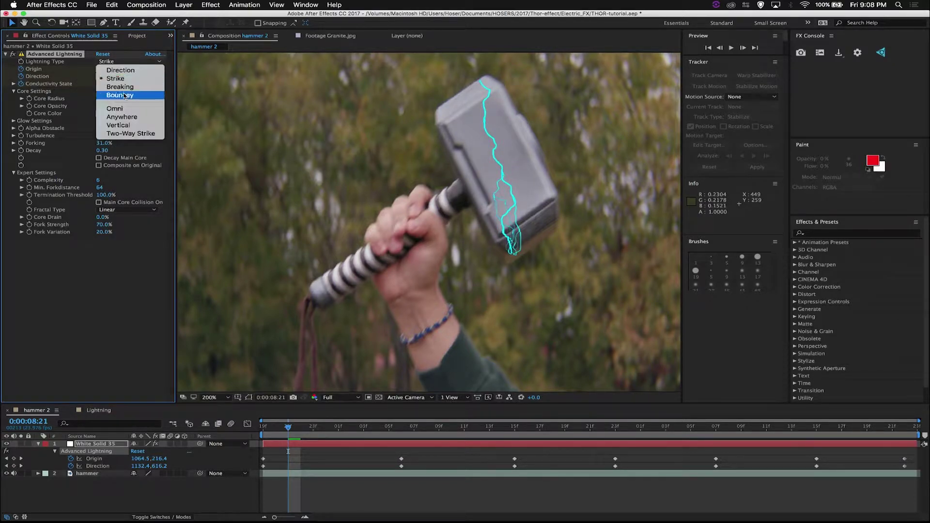
click(130, 117)
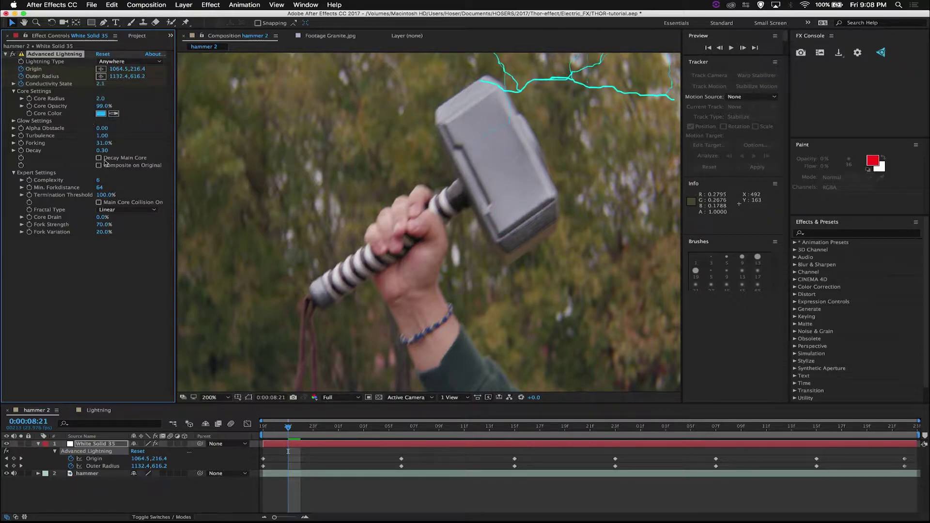
drag(104, 143, 70, 143)
key(super+z)
Return the lightning type to Two-Way Strike with Forking at 31% and toggle Decay Main Core
click(125, 62)
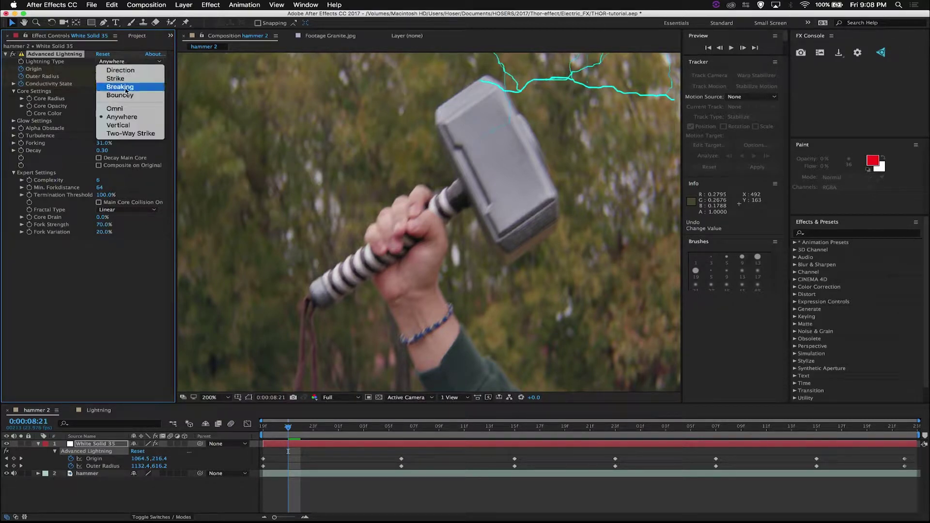
click(126, 133)
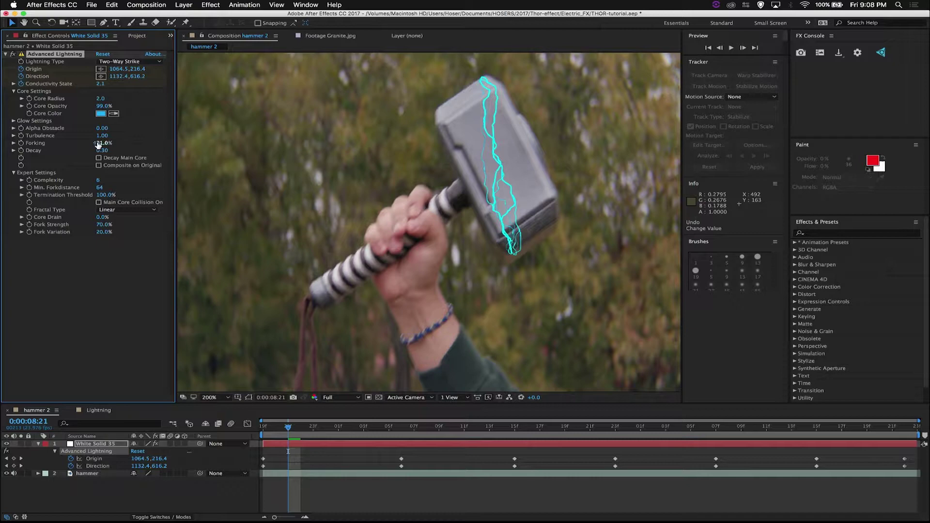
click(99, 158)
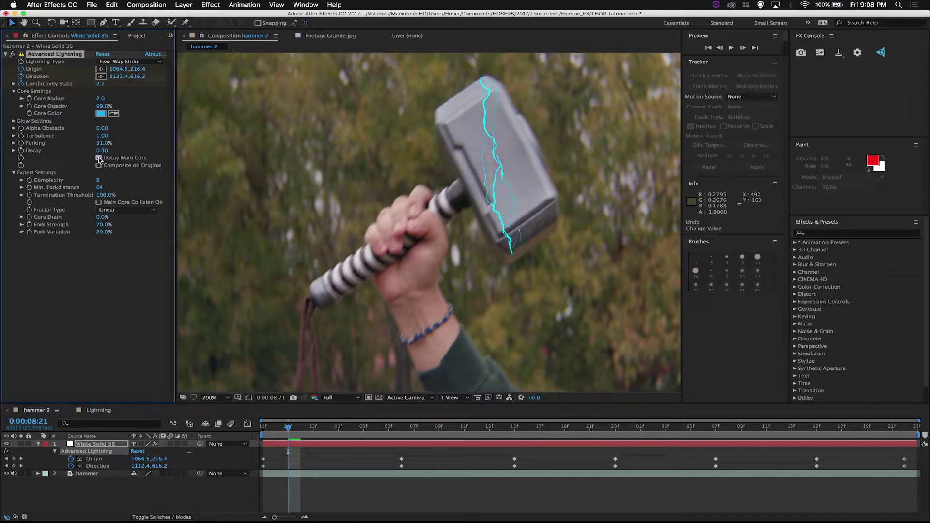
Toggle Decay Main Core and settle the Decay value at about 0.37
click(99, 158)
click(98, 158)
drag(112, 151, 63, 151)
mouse_move(64, 153)
mouse_down()
mouse_move(21, 152)
mouse_move(65, 148)
mouse_up()
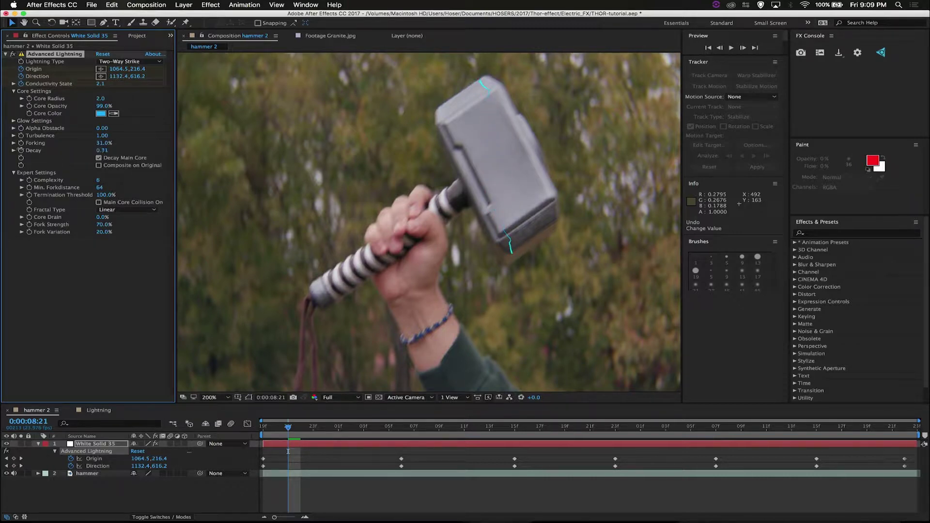
drag(34, 150, 2, 148)
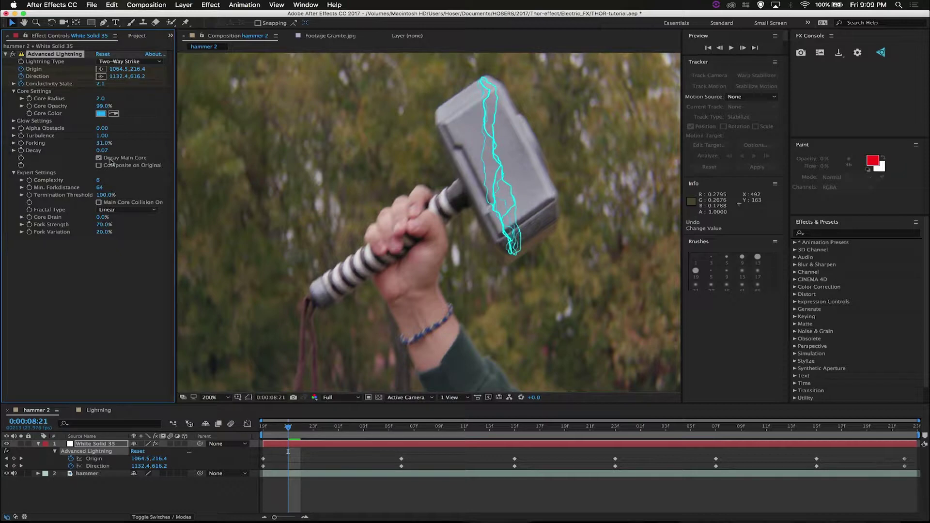
drag(111, 151, 81, 133)
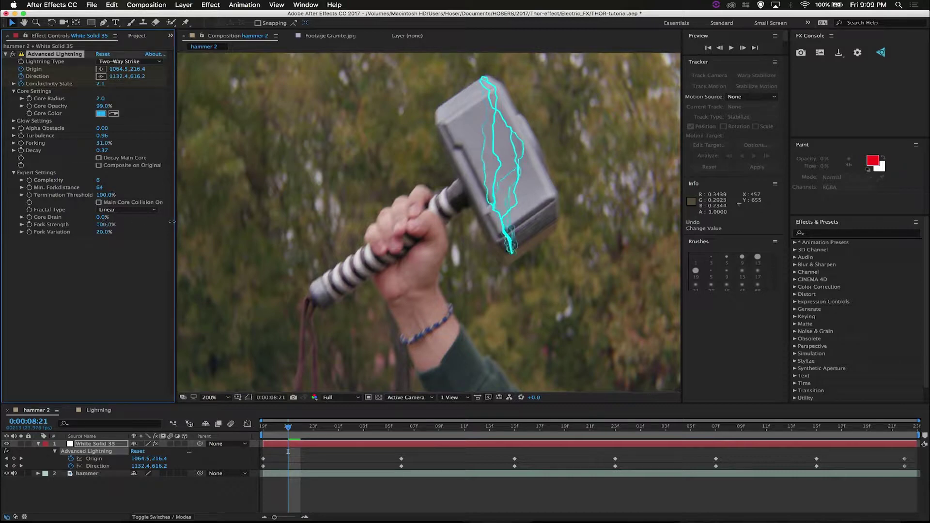
Set Fork Strength to 79%, Fork Variation to 35% and Core Drain to 21%
drag(104, 224, 97, 224)
drag(74, 231, 129, 216)
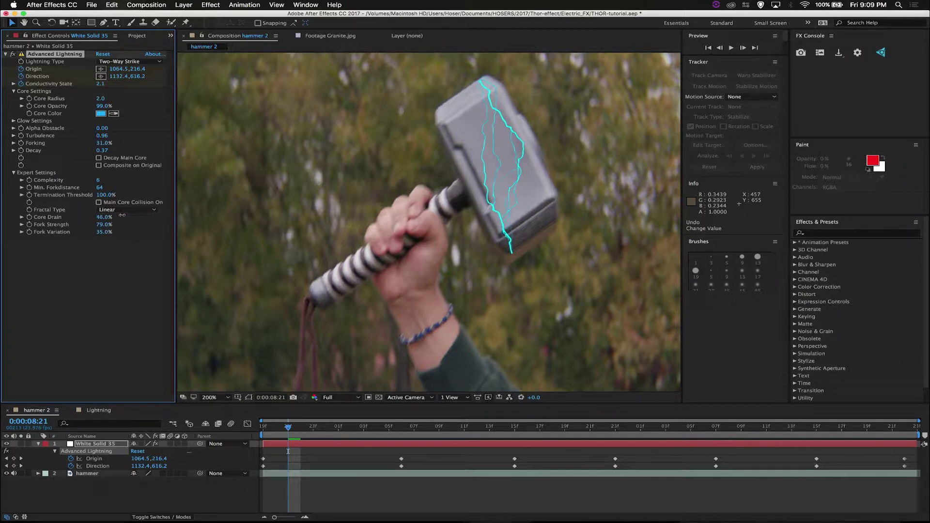
drag(122, 216, 112, 216)
Set Fractal Type to Semi Linear after trying Spline, then preview the lightning animation
click(111, 210)
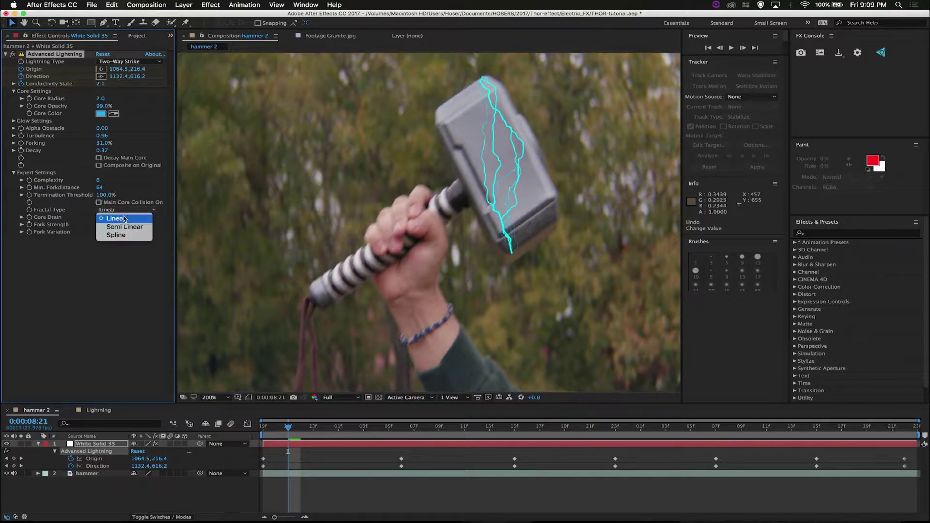
click(124, 226)
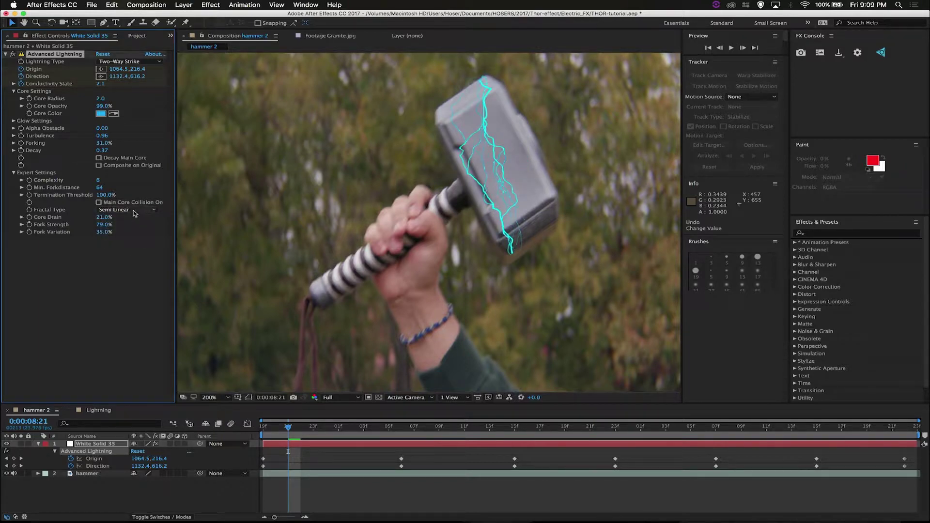
click(129, 210)
click(132, 236)
click(135, 212)
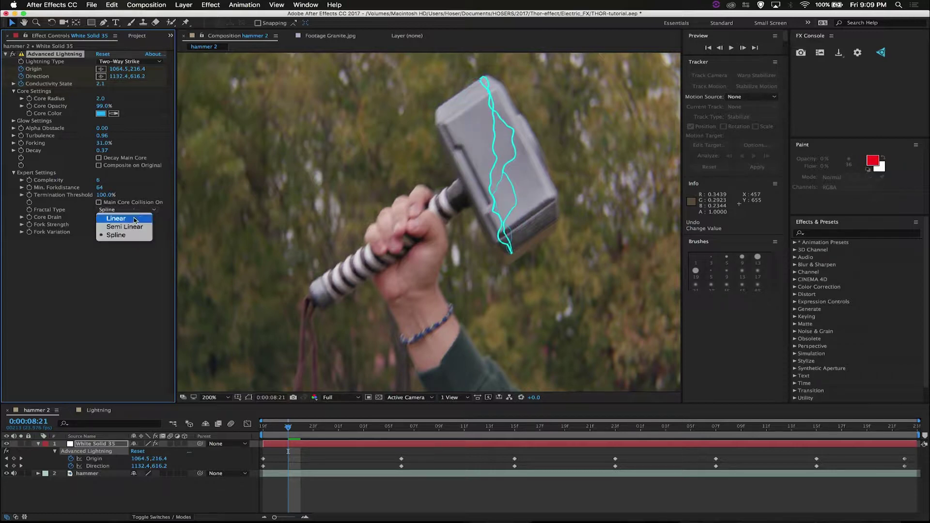
click(136, 228)
key(space)
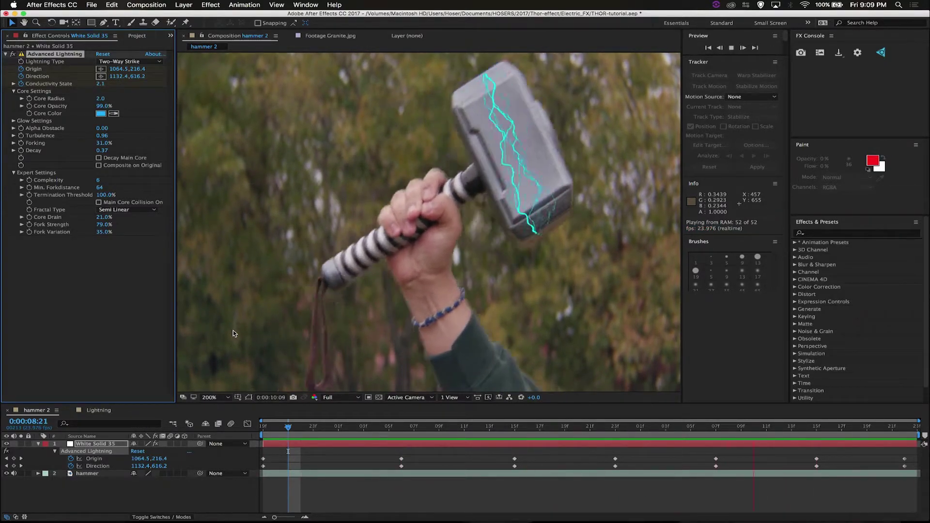
key(space)
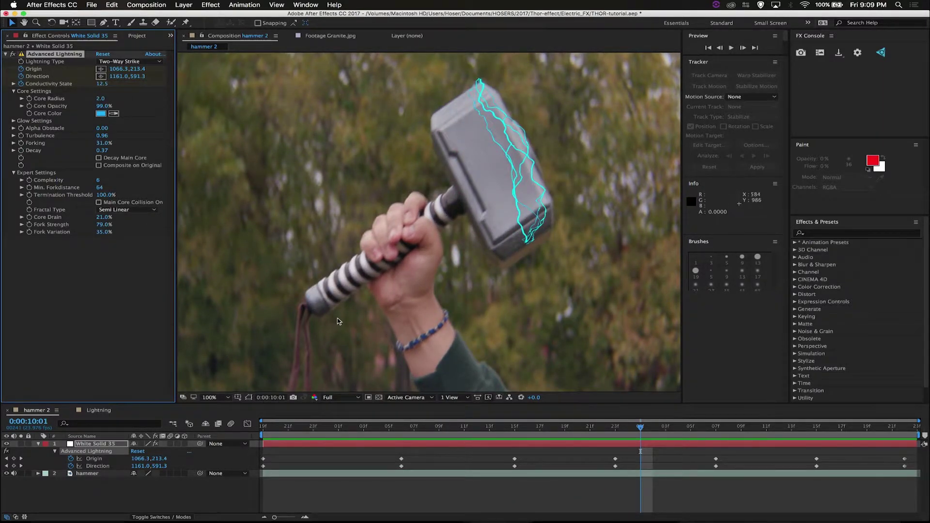
Pre-compose White Solid 35 into White Solid 35 Comp 1, moving all attributes into it
scroll(338, 319, down, 6)
scroll(338, 319, up, 2)
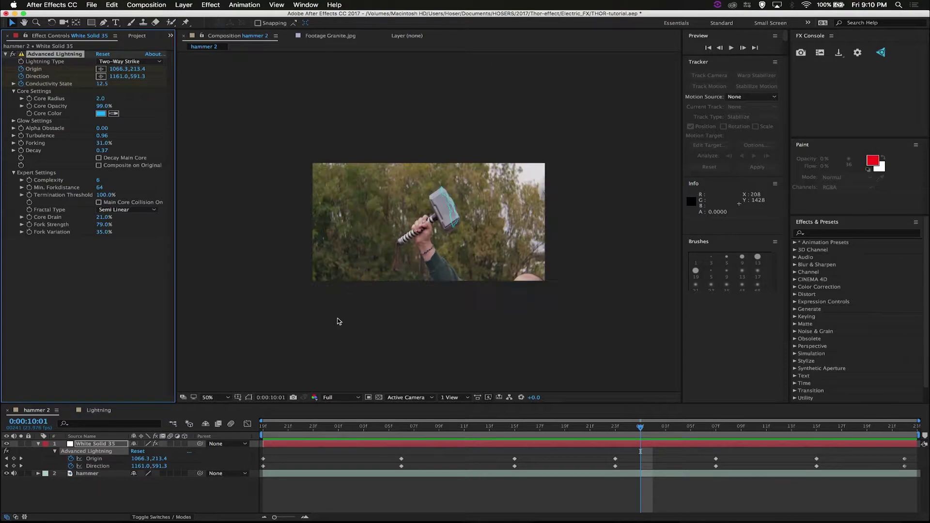
right_click(101, 444)
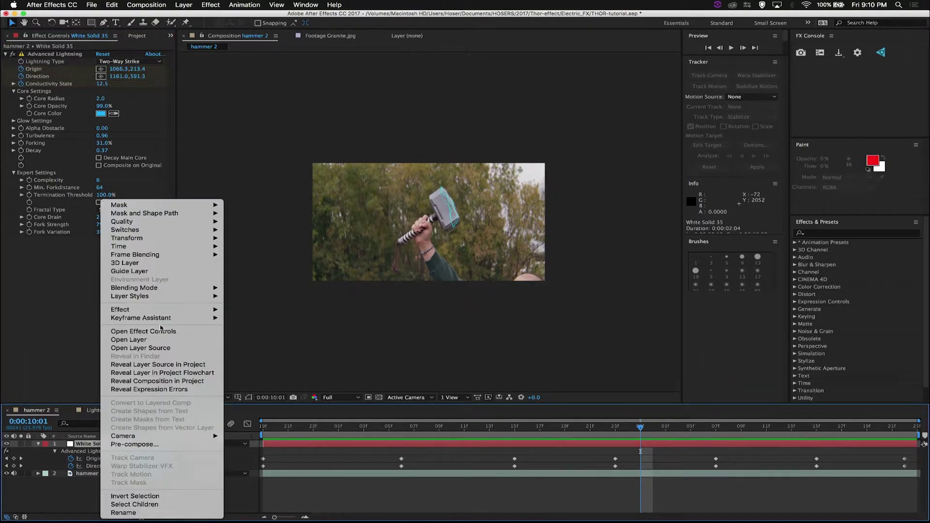
click(140, 444)
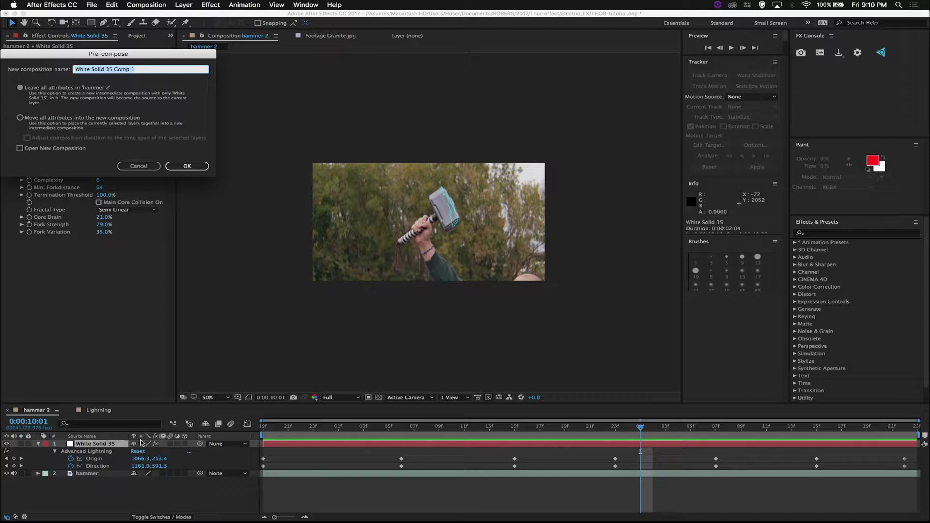
click(68, 127)
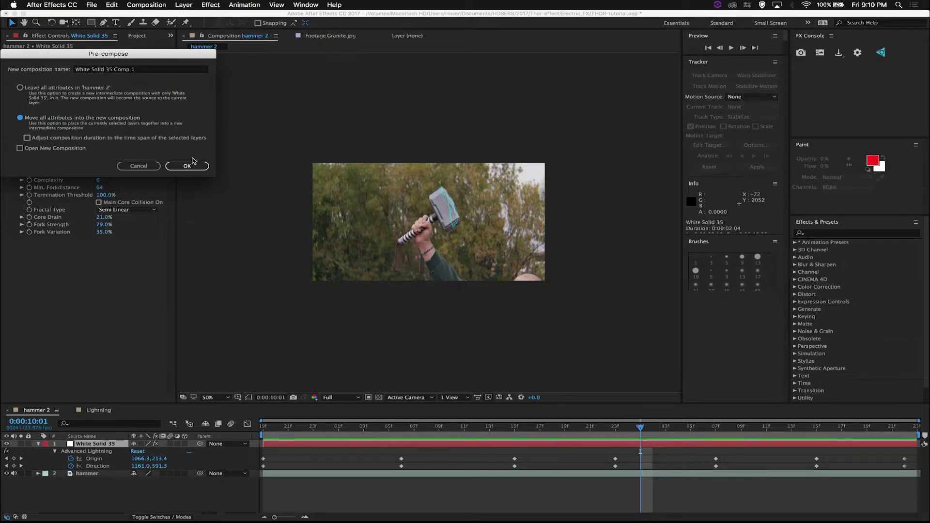
click(189, 166)
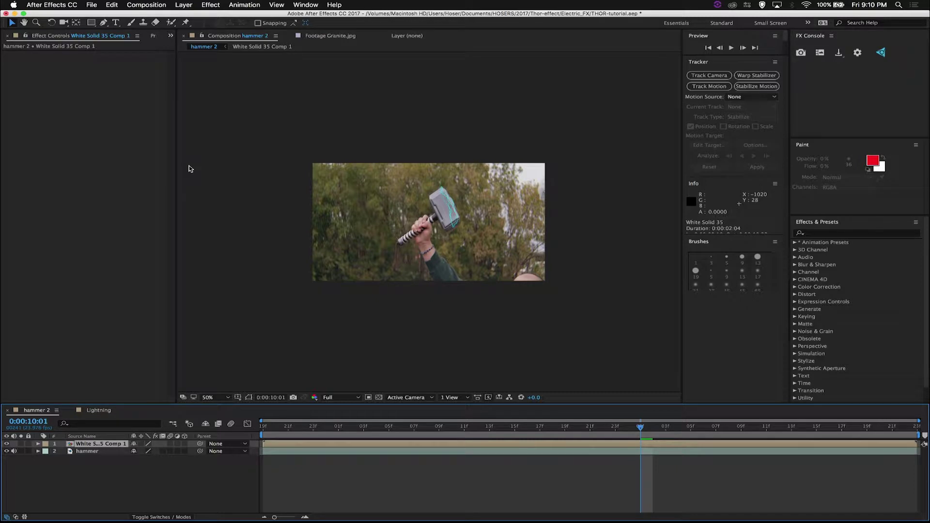
Save the project
key(super+s)
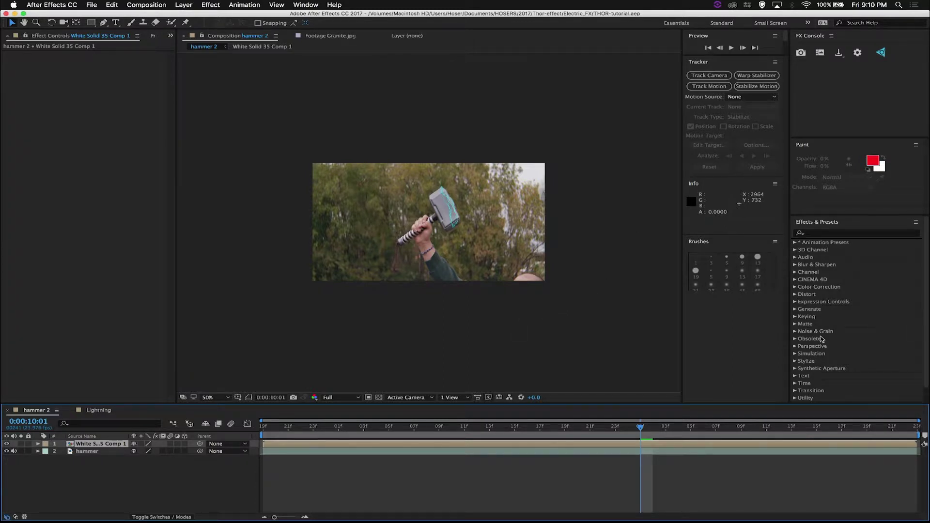
scroll(819, 264, down, 2)
scroll(831, 228, up, 2)
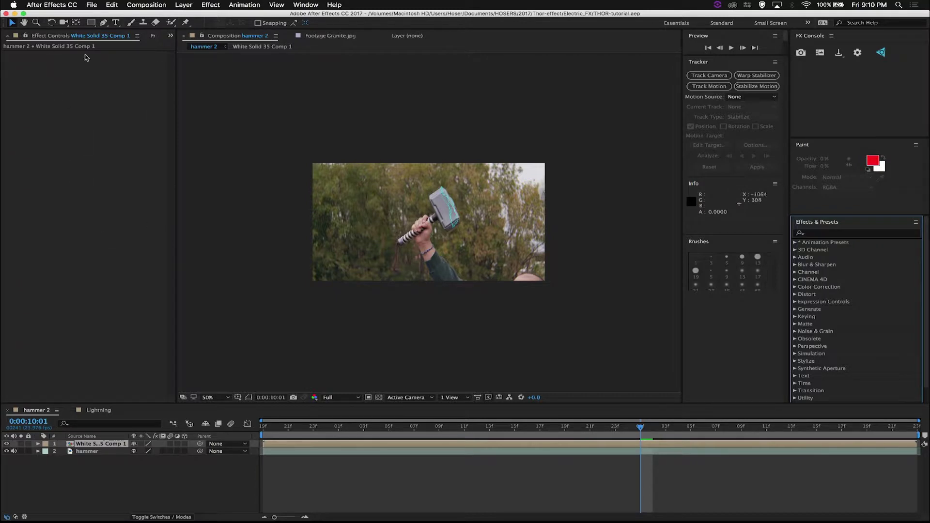
Apply the Lightning(apply-over-pre-comp) user preset to the pre-comp layer
click(793, 243)
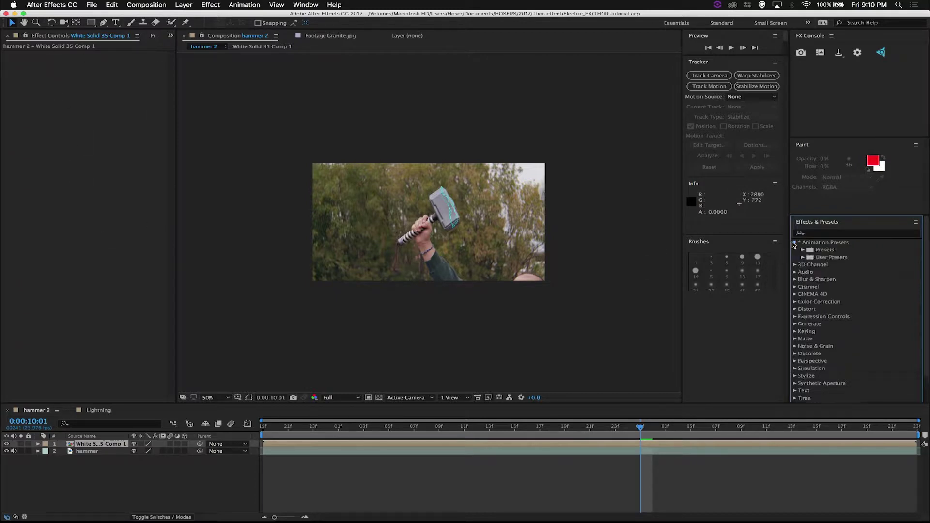
click(803, 249)
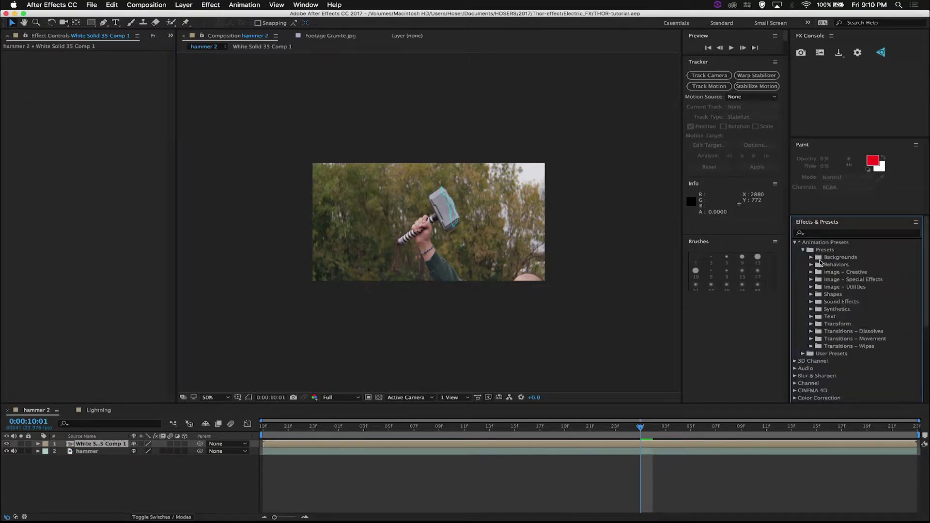
click(803, 250)
click(803, 257)
drag(827, 264, 565, 444)
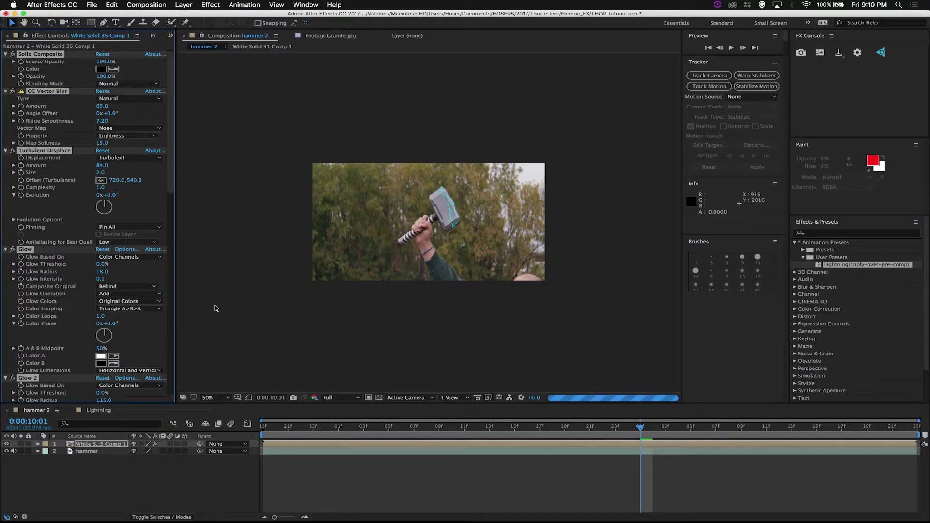
Collapse the effects and switch off the blur, displacement and glow effects
super+click(5, 250)
click(56, 230)
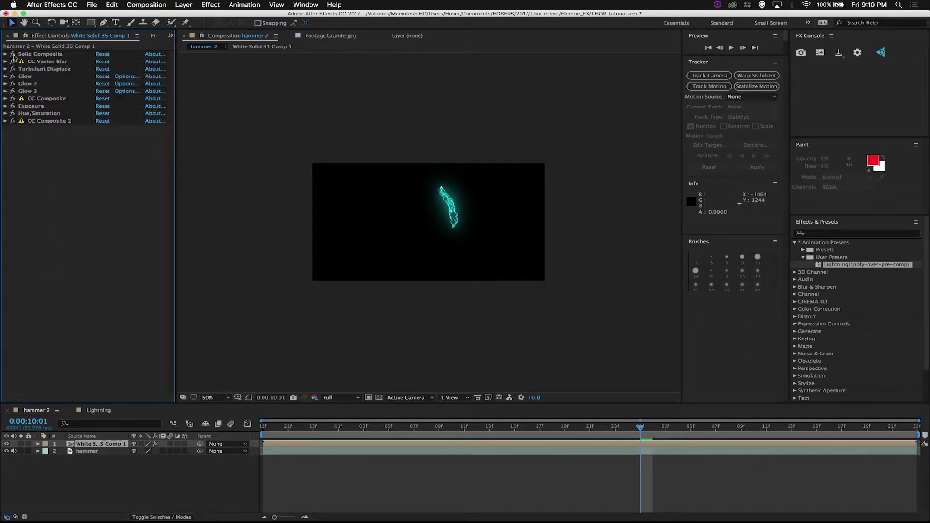
drag(13, 61, 14, 170)
drag(15, 113, 12, 126)
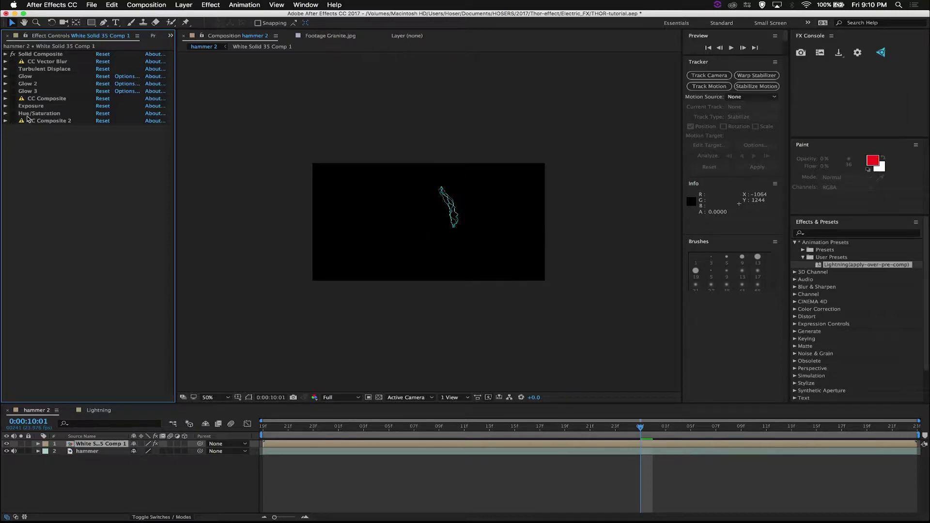
Compare the lightning with and without Solid Composite, leave it off, and show the Modes column
click(4, 55)
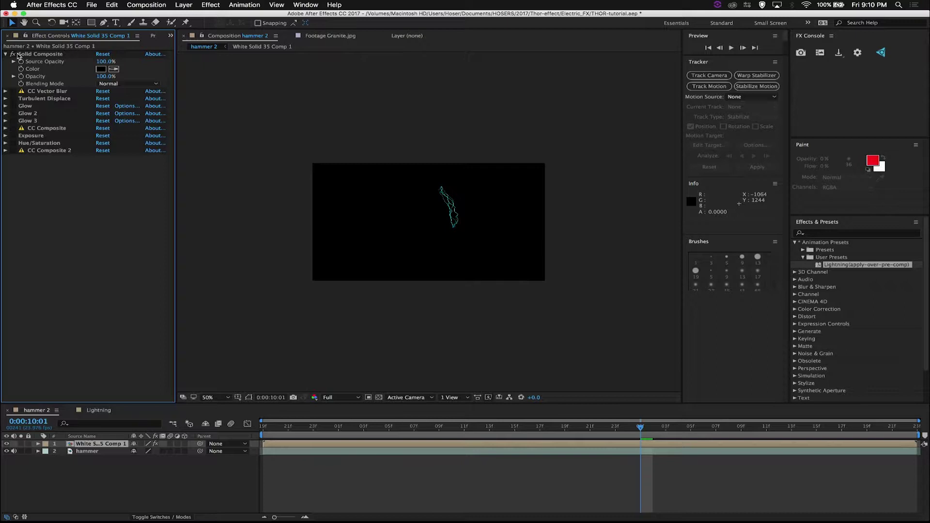
click(18, 55)
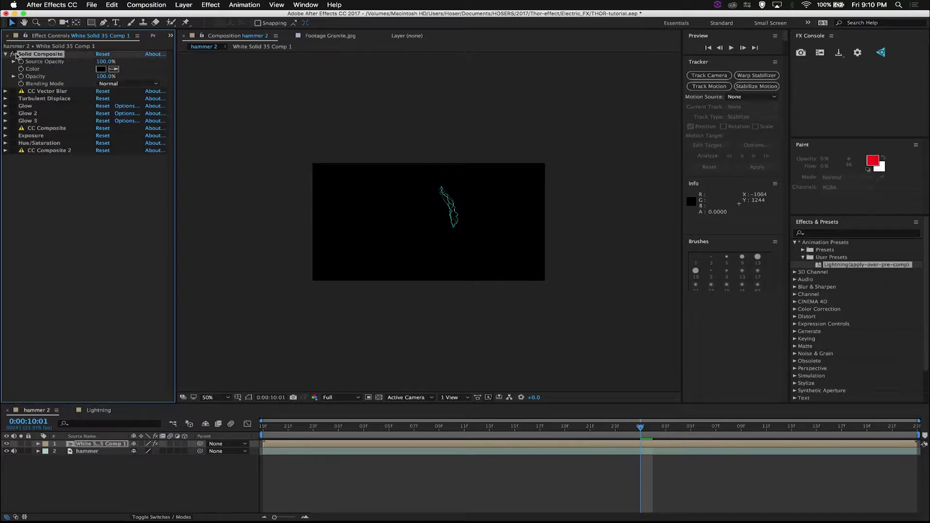
click(14, 54)
click(14, 55)
click(15, 55)
click(15, 54)
click(15, 54)
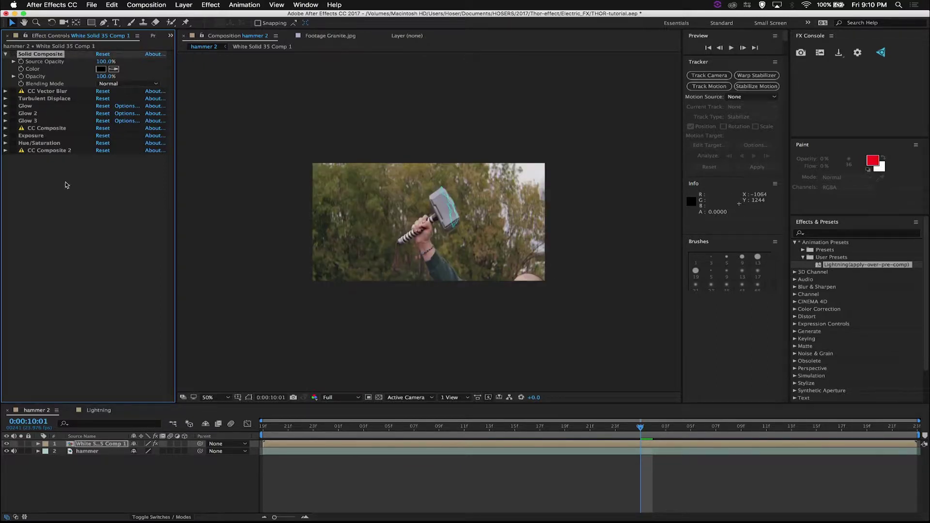
click(147, 514)
Set the lightning precomp layer's blending mode to Add
click(147, 444)
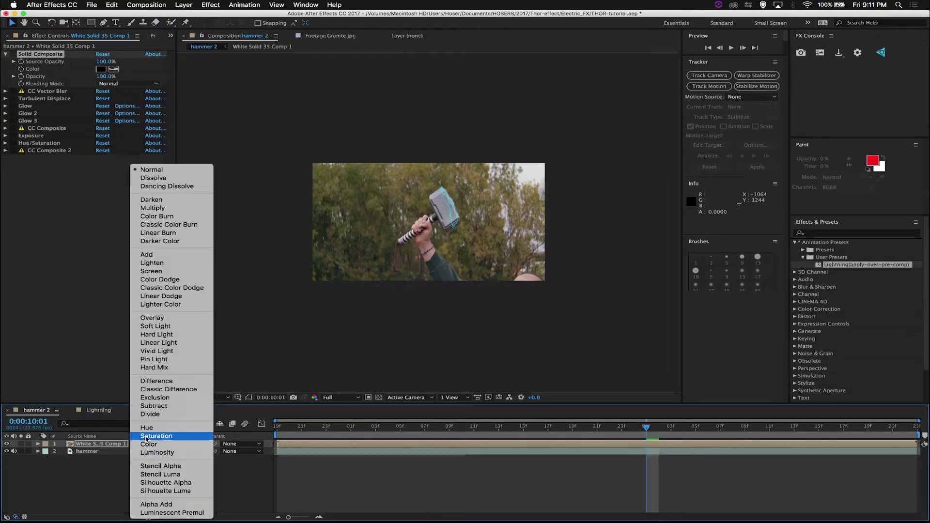
click(162, 255)
key(period)
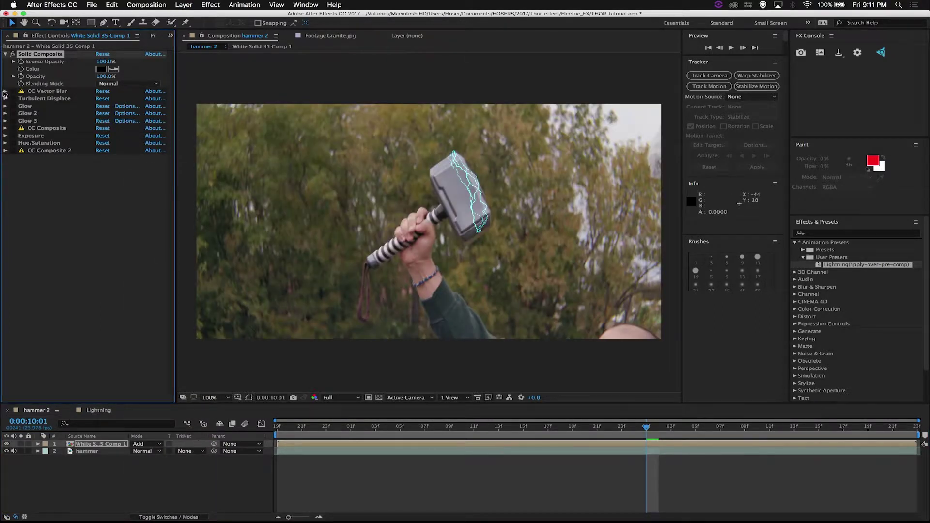
Turn CC Vector Blur and Turbulent Displace back on, comparing the blur on and off
click(6, 91)
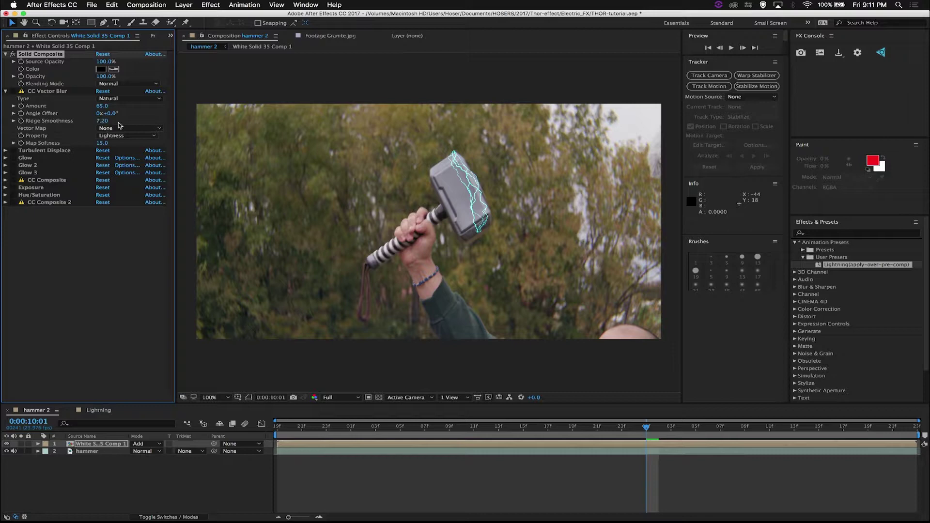
click(13, 91)
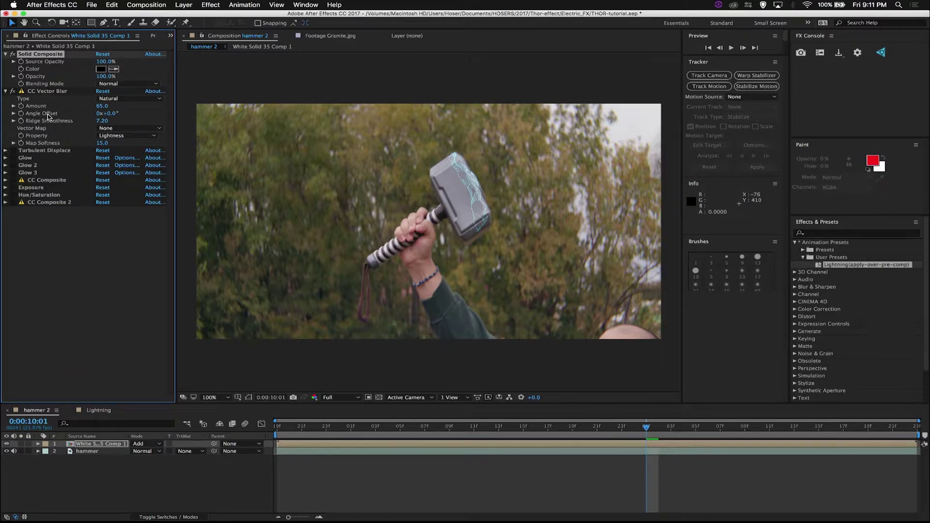
click(5, 151)
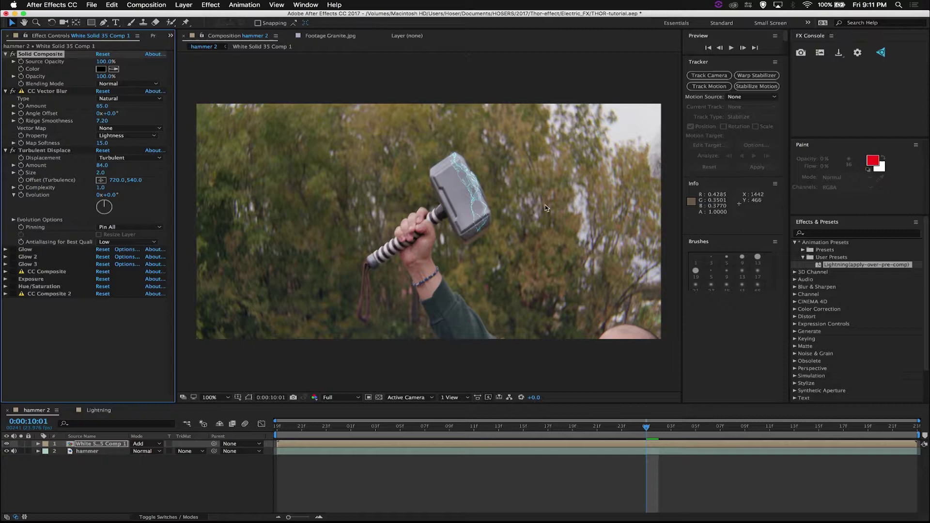
scroll(533, 214, up, 4)
scroll(521, 209, down, 2)
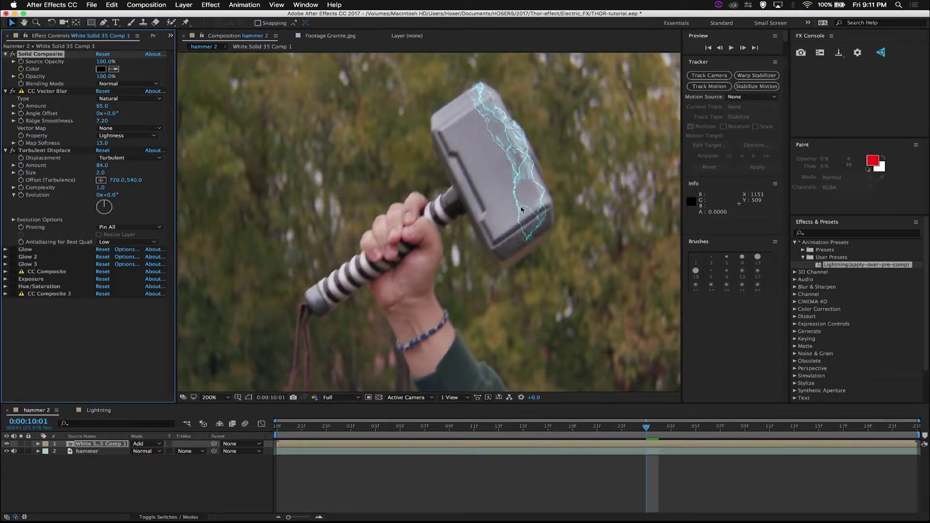
click(13, 91)
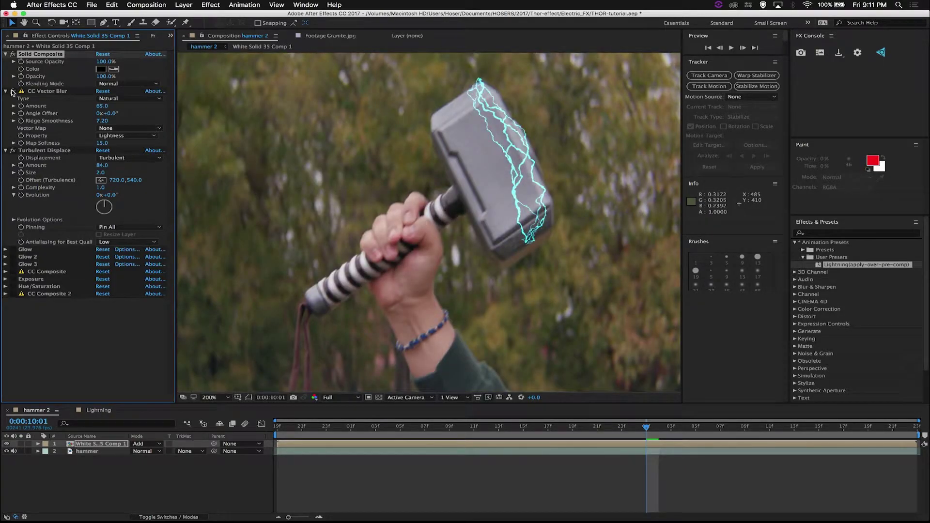
click(12, 92)
click(12, 91)
click(13, 92)
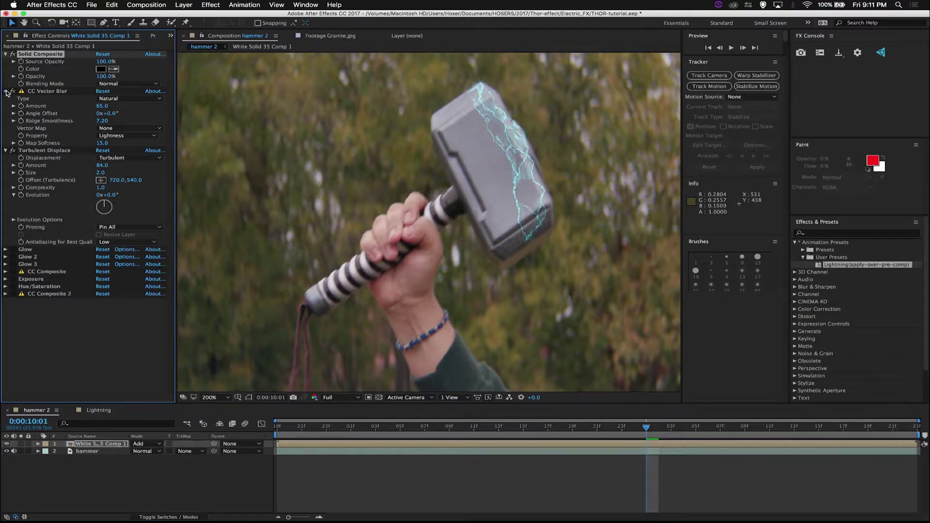
click(5, 92)
click(5, 98)
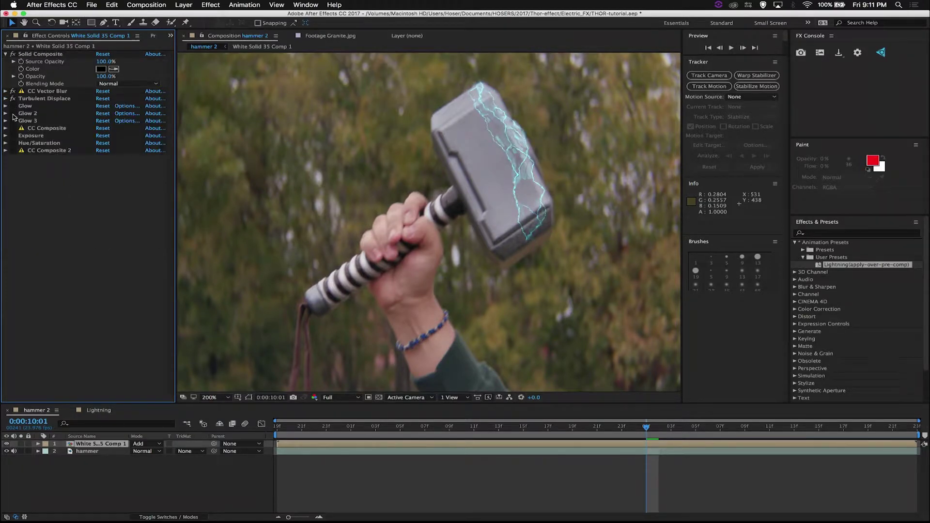
Enable the Glow effect and set its Glow Radius to 20
click(13, 112)
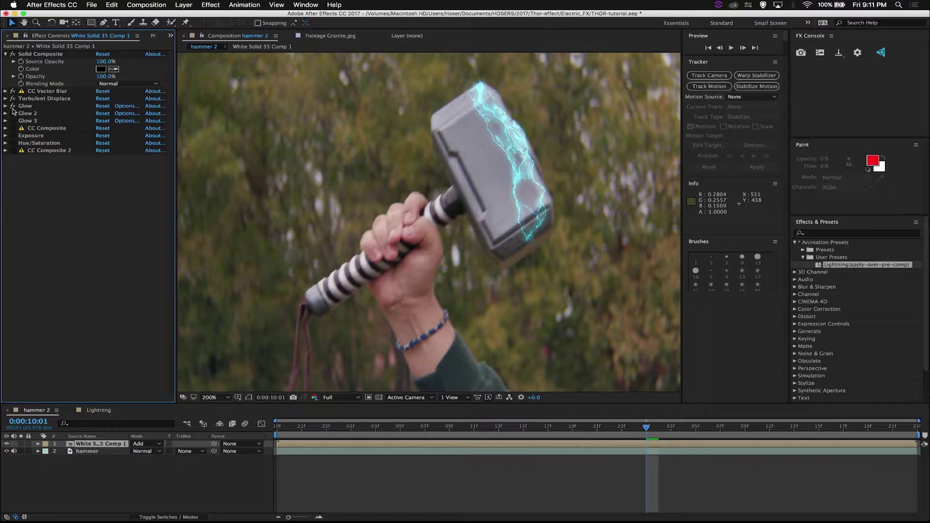
click(5, 106)
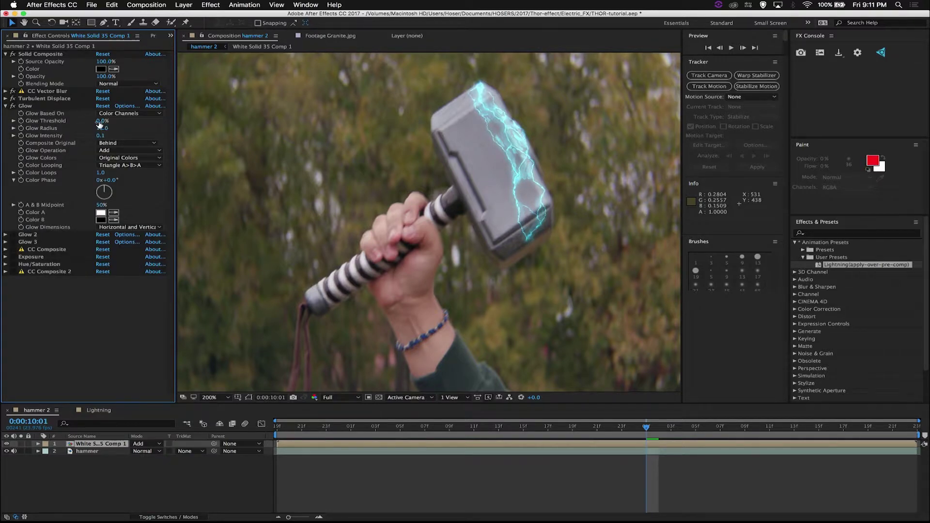
drag(100, 128, 108, 131)
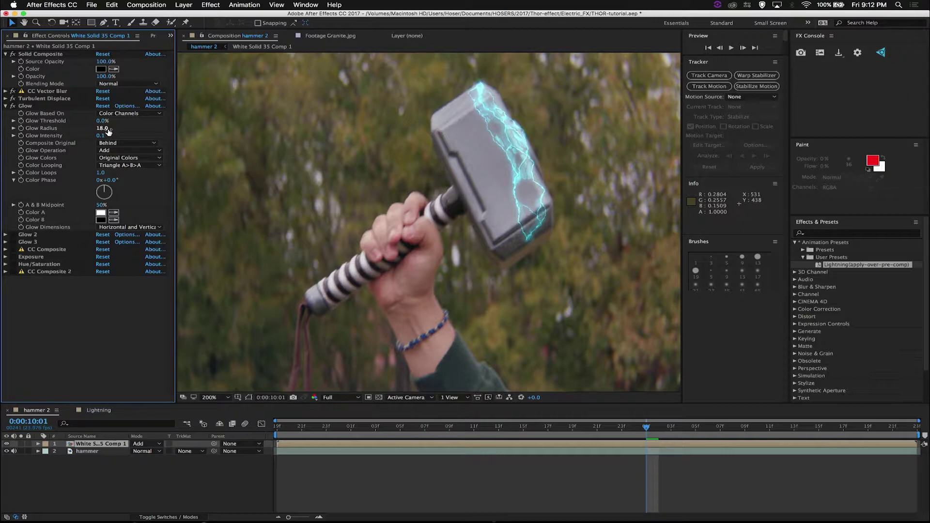
click(108, 128)
key(Return)
click(5, 106)
Set Glow Threshold to 0.4%, then raise it by scrubbing before moving to Glow 2
click(5, 106)
click(100, 121)
text(0.4)
key(Return)
drag(99, 121, 80, 123)
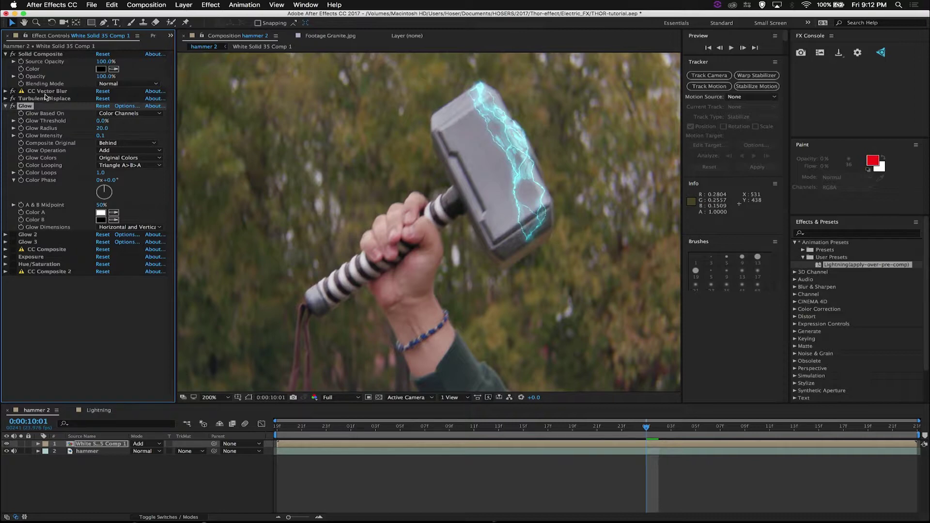
click(7, 106)
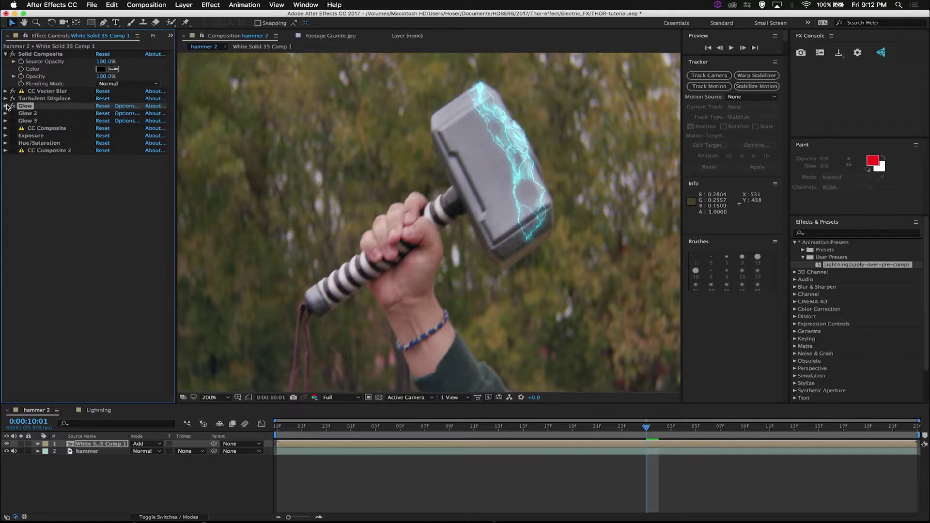
click(6, 113)
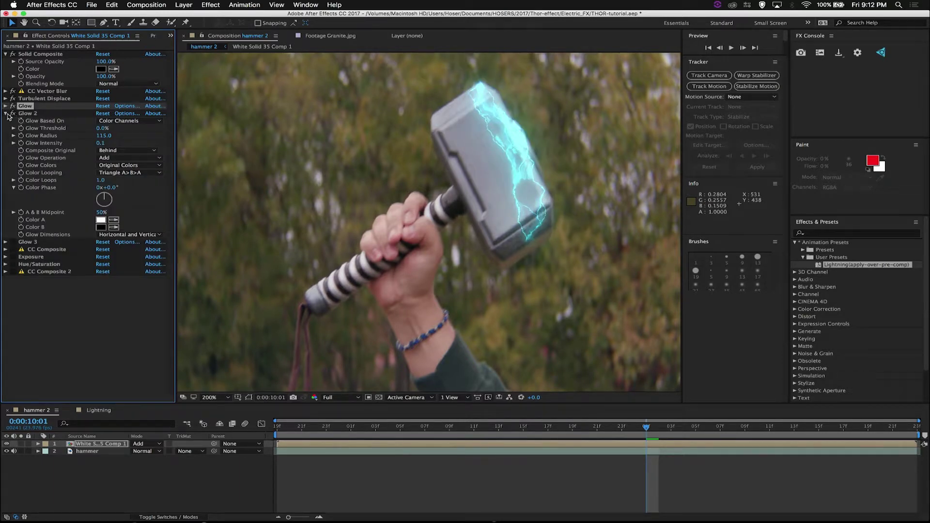
Set Glow 2's Glow Radius to 90 and collapse its settings
click(101, 135)
text(90)
key(Return)
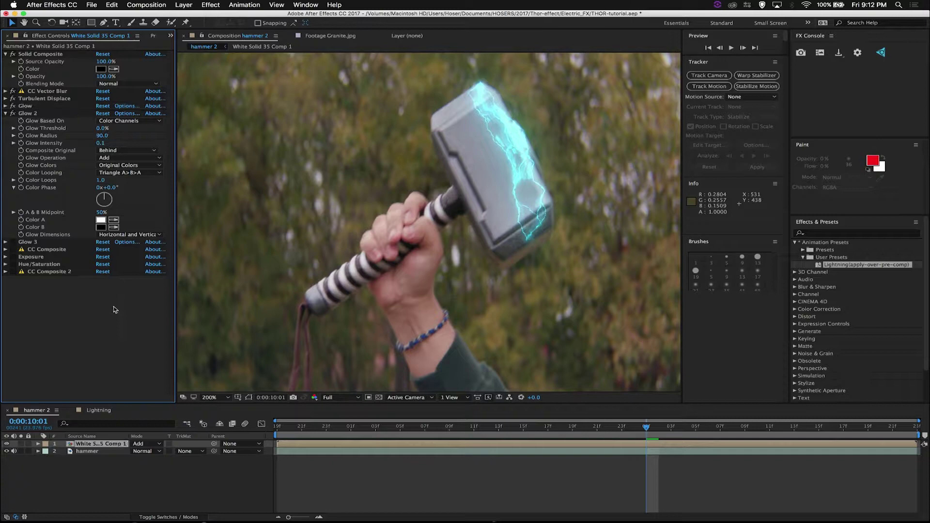
click(6, 113)
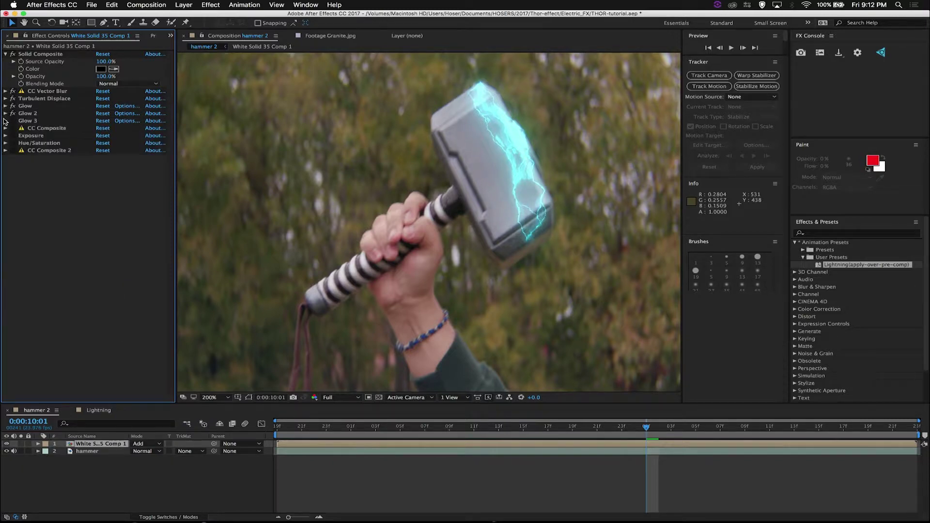
Expand Glow 3 and set its Glow Radius to 300
click(6, 121)
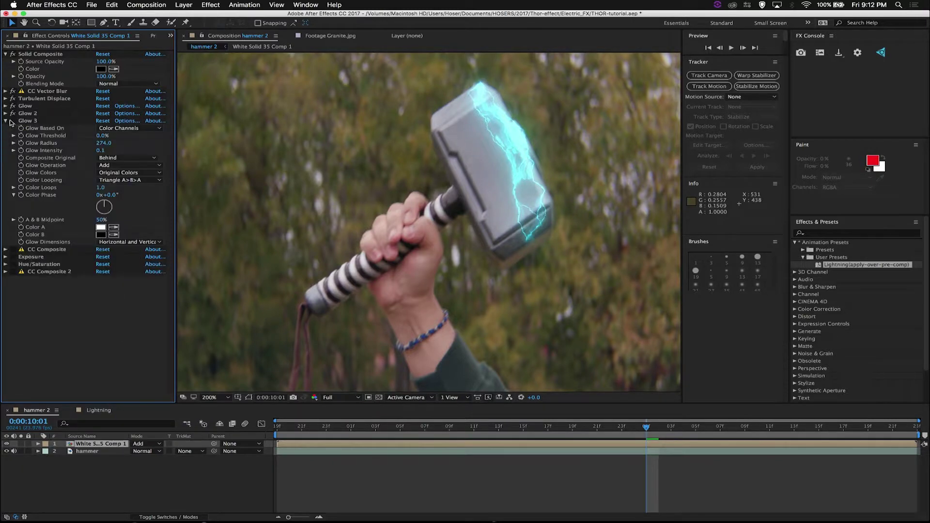
click(109, 143)
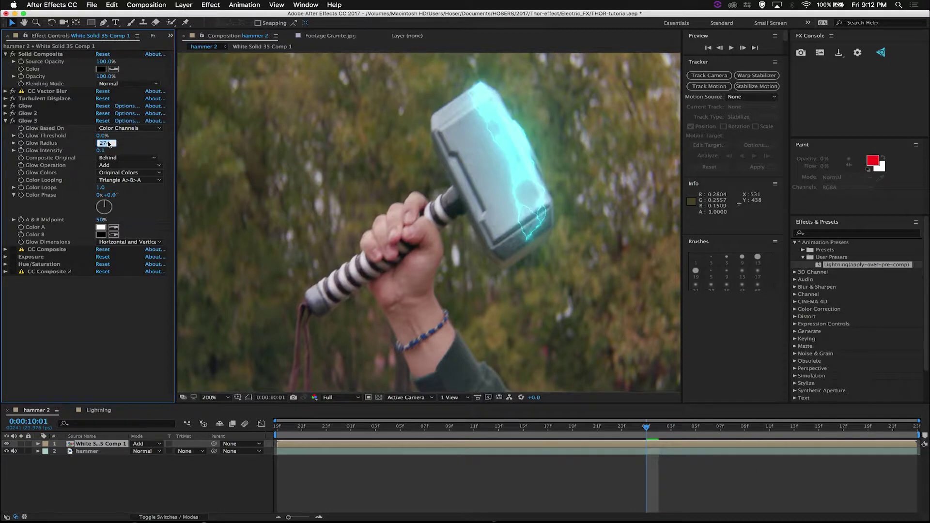
text(250)
key(BackSpace)
key(BackSpace)
key(BackSpace)
text(300)
click(115, 326)
Turn on CC Composite, comparing it off and back on
click(13, 249)
click(5, 249)
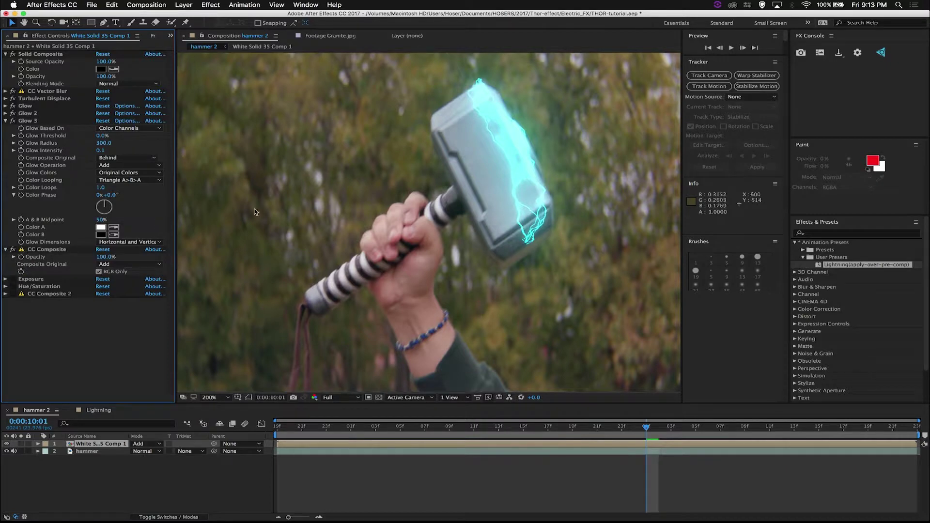
click(14, 250)
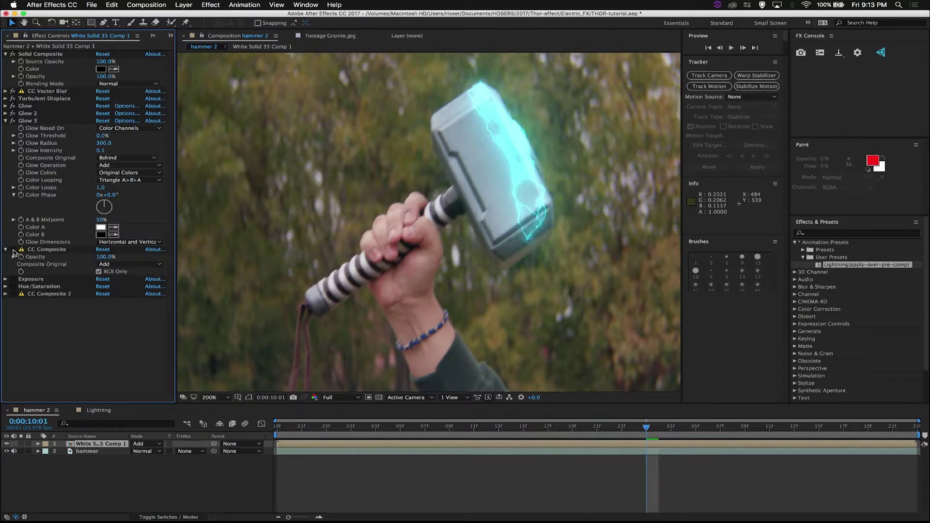
click(14, 249)
Enable Exposure and Hue/Saturation, lowering Master Saturation to -32
click(14, 280)
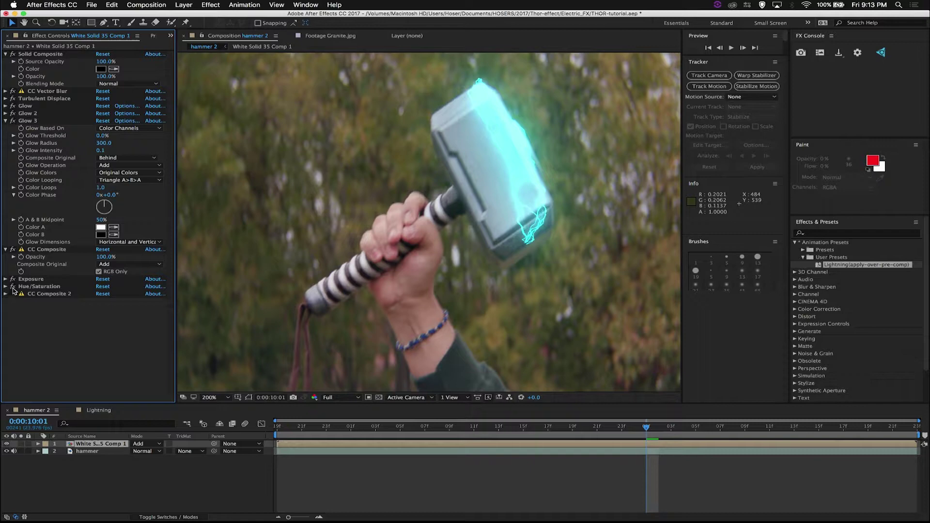
click(13, 287)
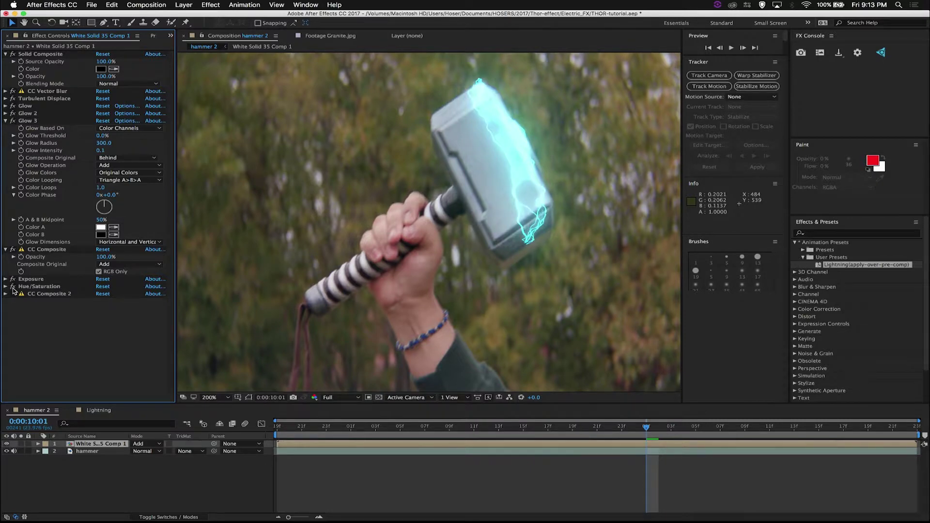
click(5, 286)
drag(89, 350, 73, 352)
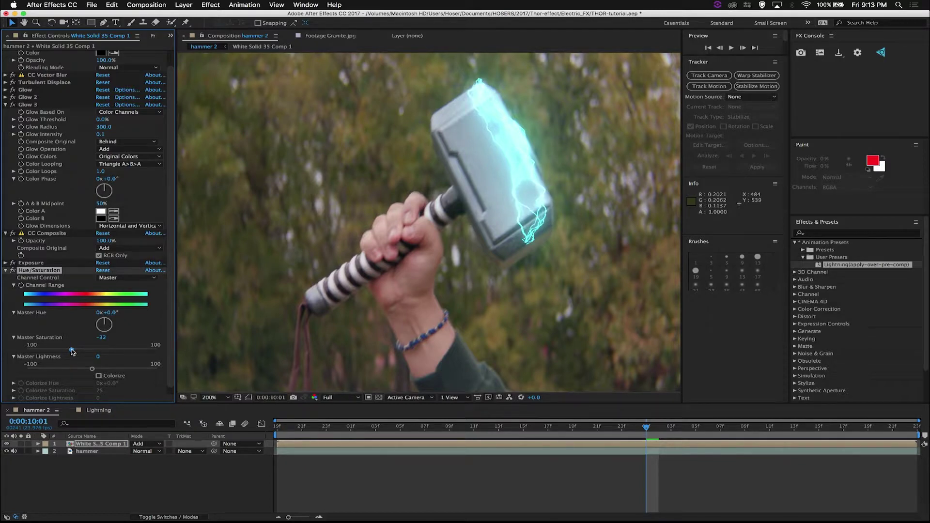
click(6, 271)
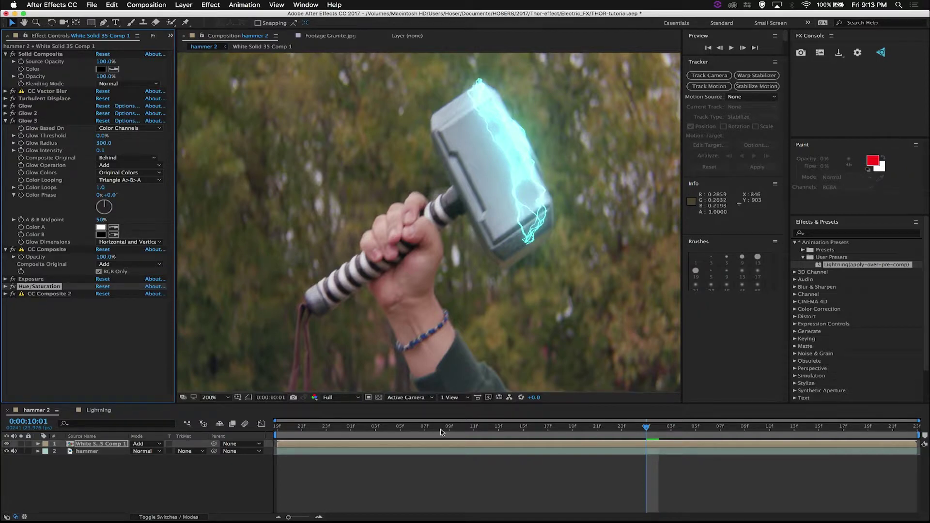
scroll(457, 294, down, 6)
scroll(456, 294, up, 2)
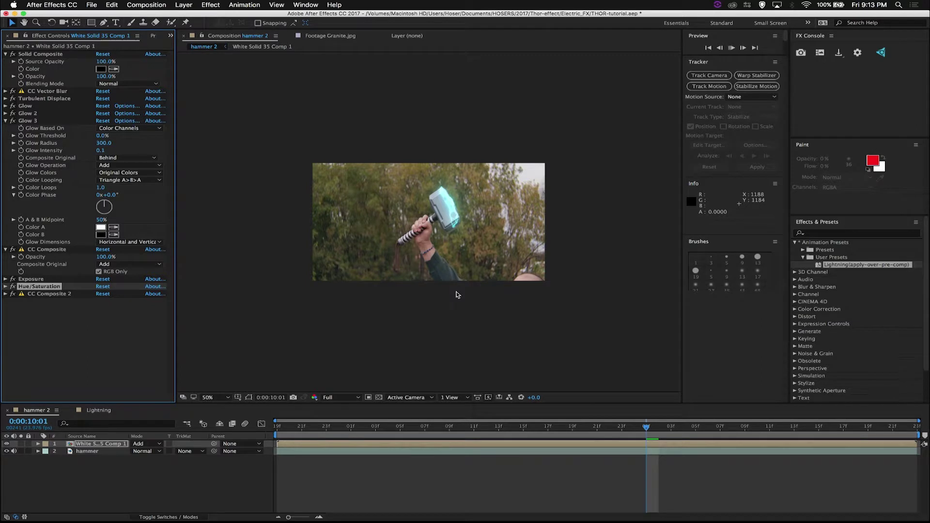
key(space)
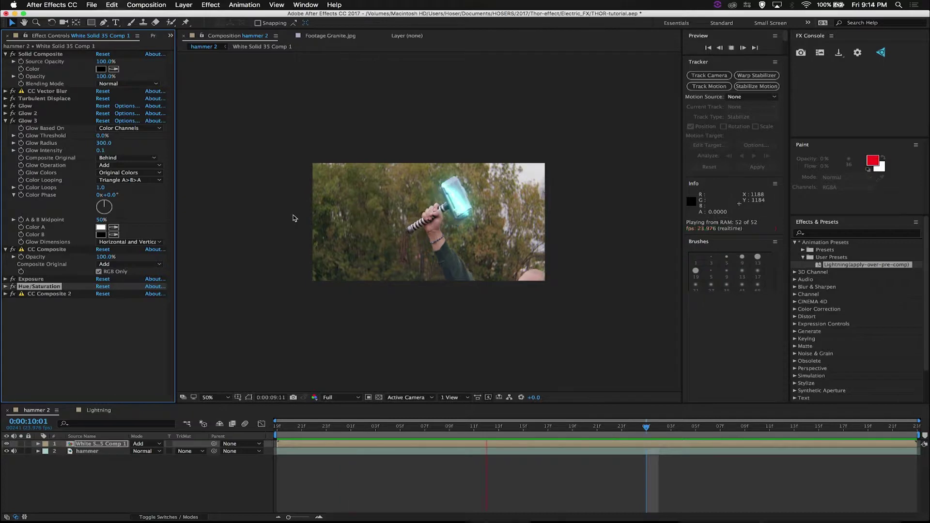
scroll(465, 127, up, 5)
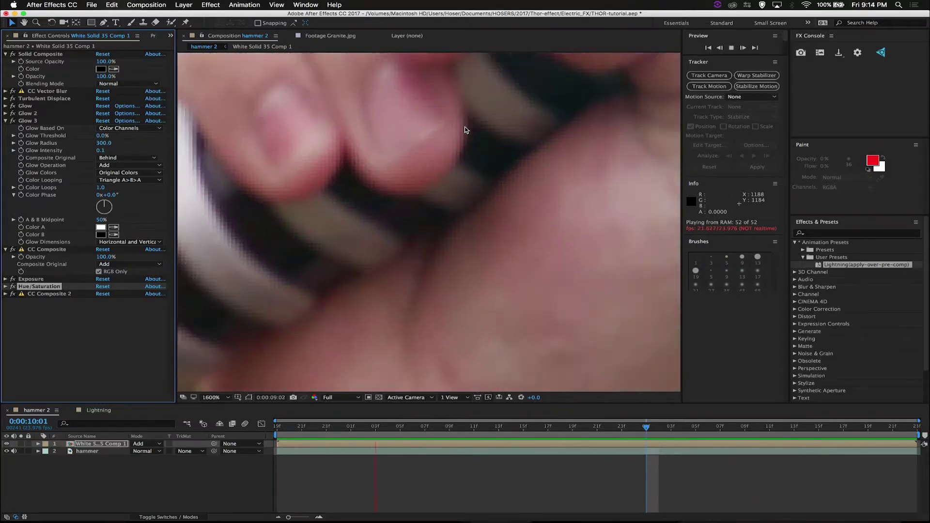
scroll(465, 127, down, 3)
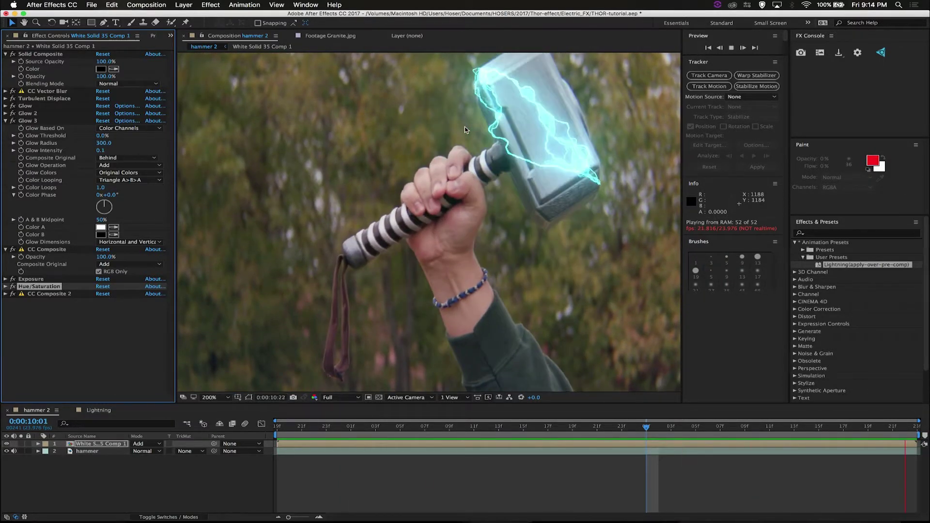
scroll(465, 130, down, 2)
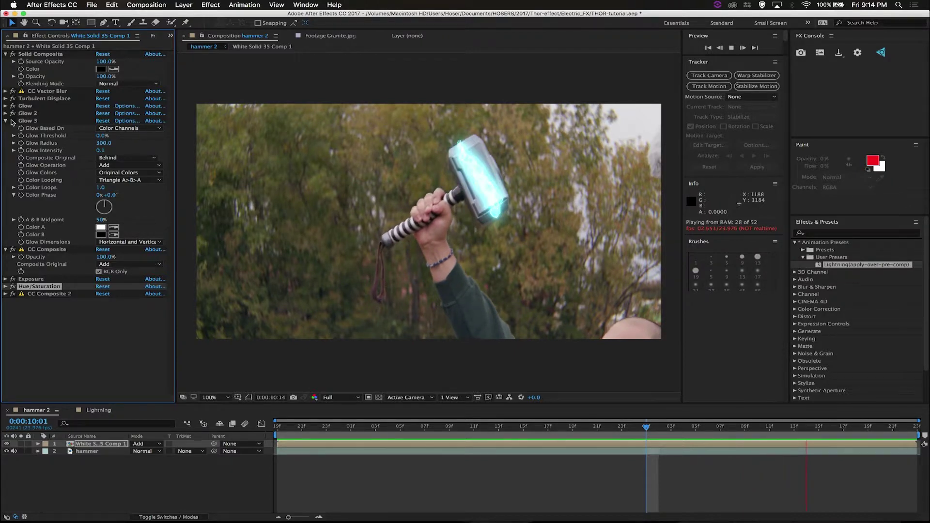
click(13, 120)
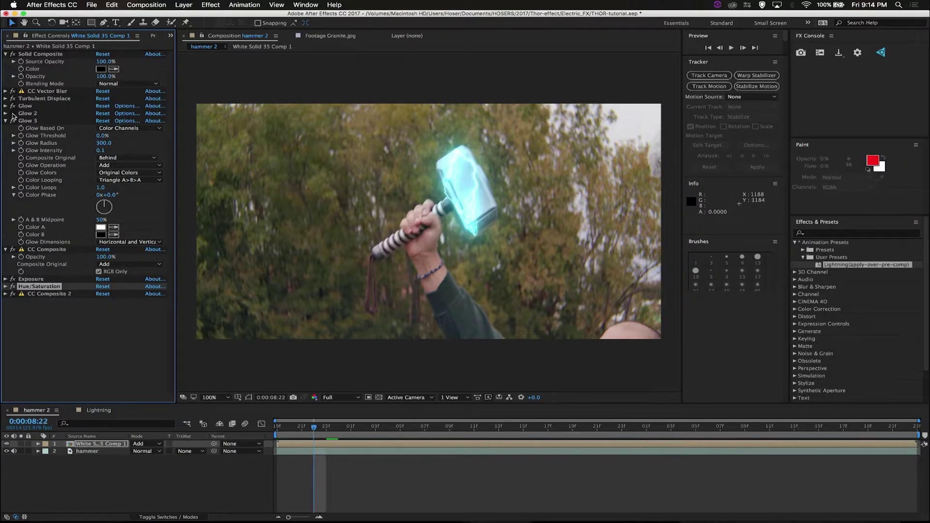
key(space)
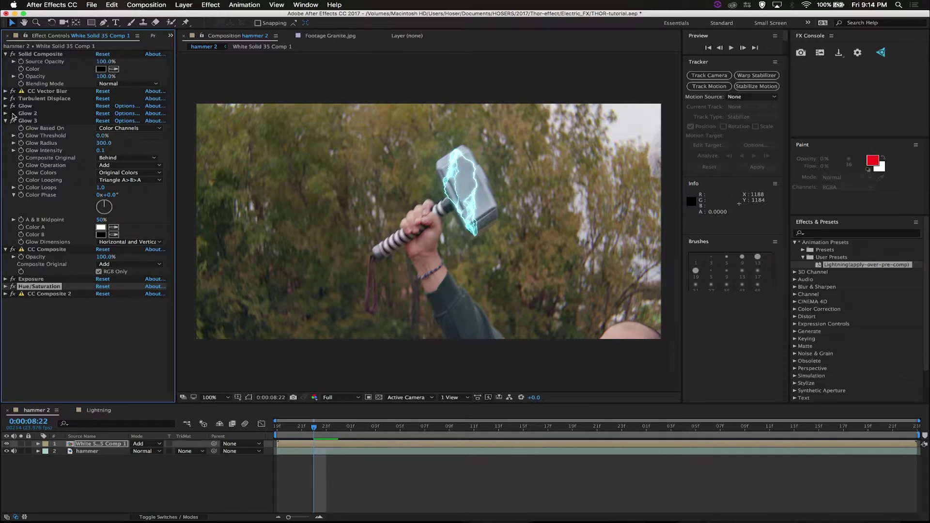
click(227, 394)
key(space)
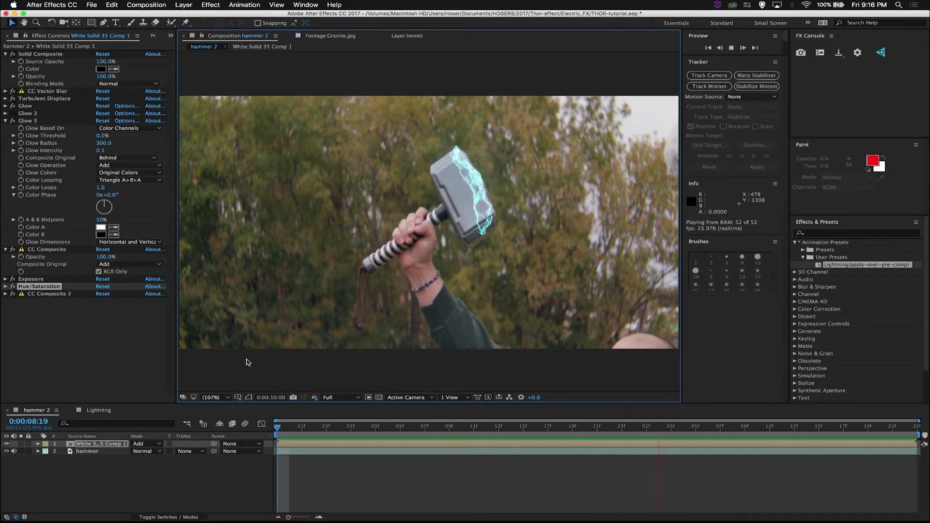
click(216, 397)
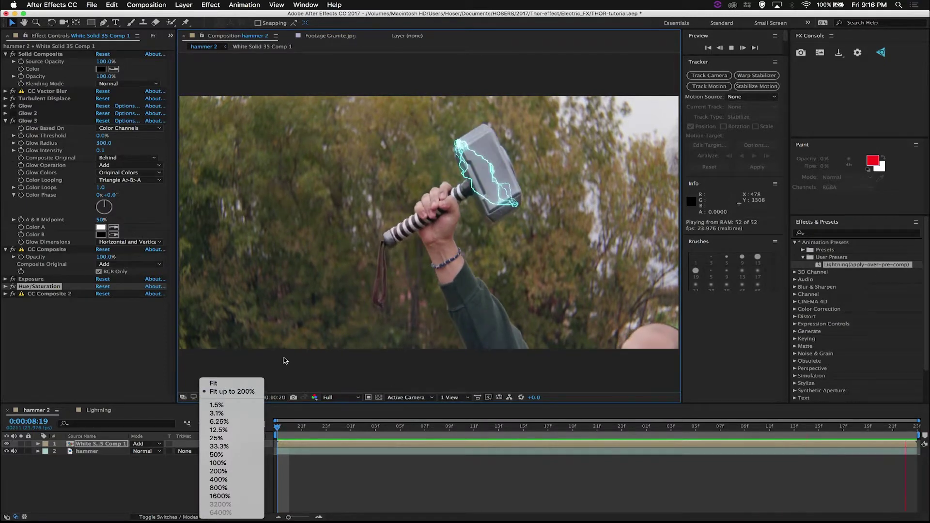
click(332, 469)
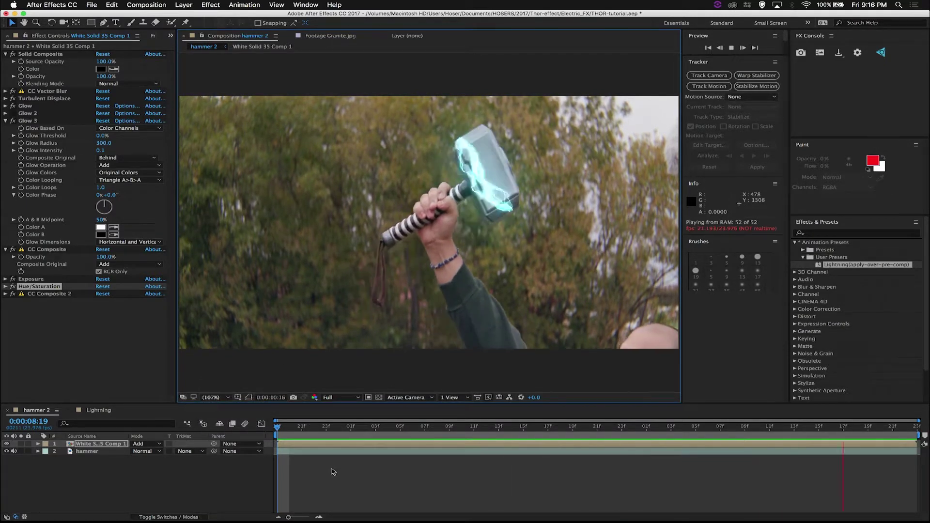
key(space)
scroll(350, 350, down, 1)
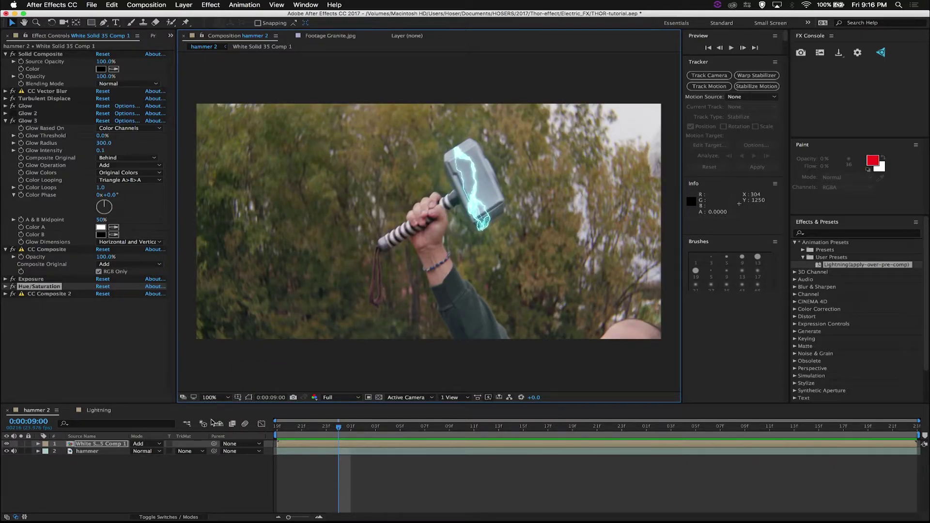
Create a new black solid layer in the hammer 2 comp
key(super+shift+y)
click(107, 197)
click(94, 89)
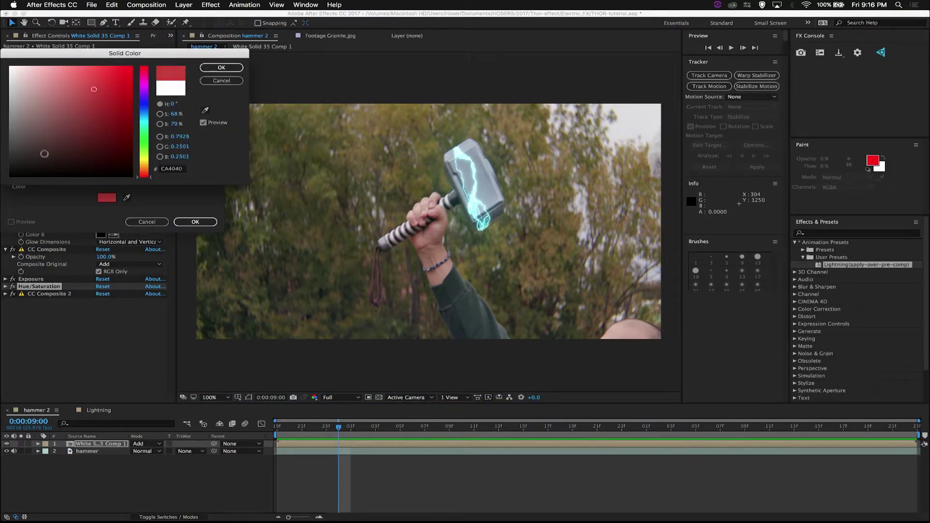
drag(44, 154, 92, 173)
click(222, 67)
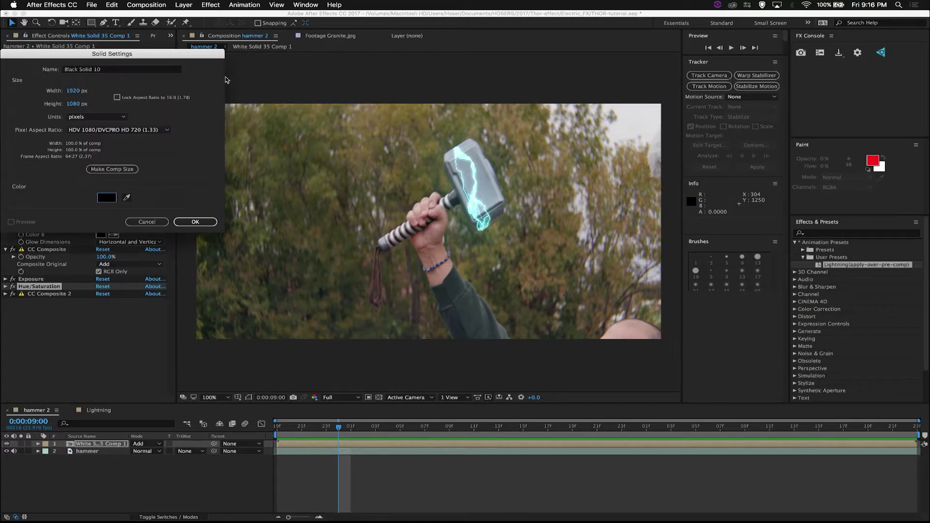
click(195, 222)
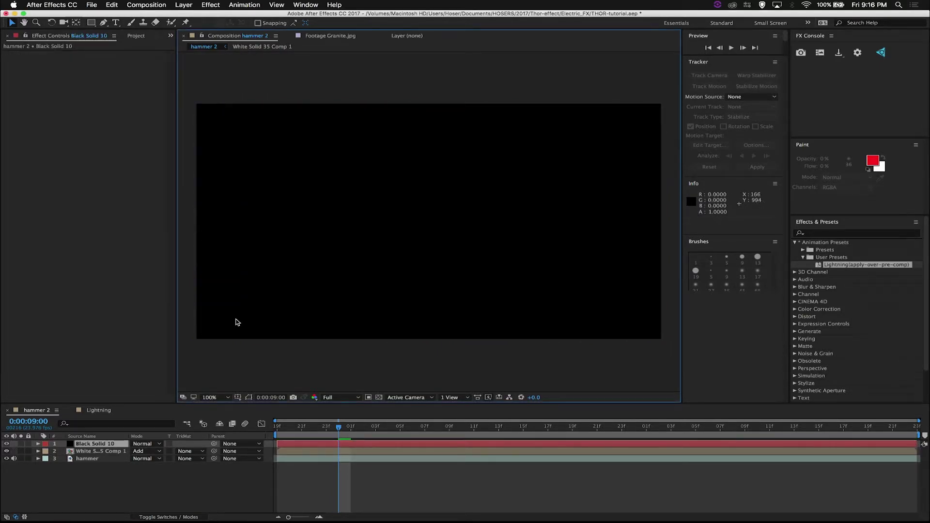
Apply the Optical Flares effect to the solid via quick effect search
key(ctrl+space)
text(opti)
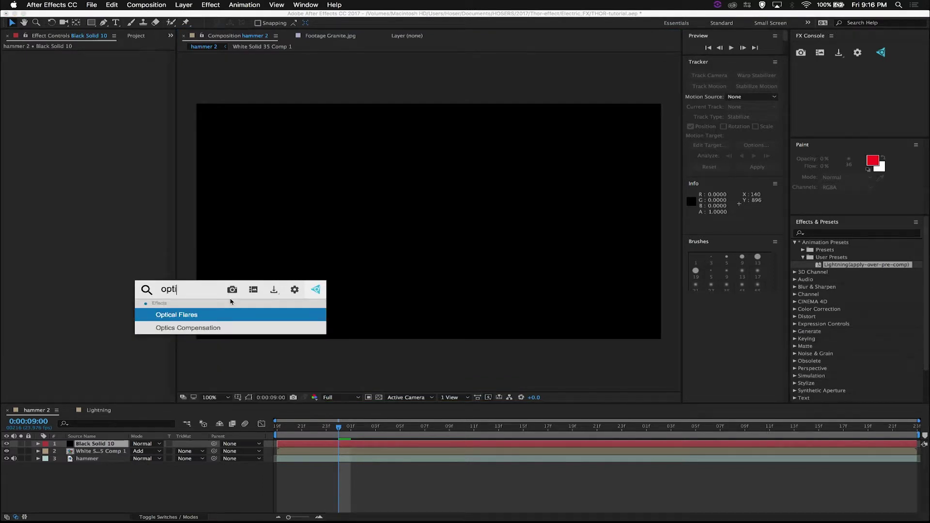
key(Return)
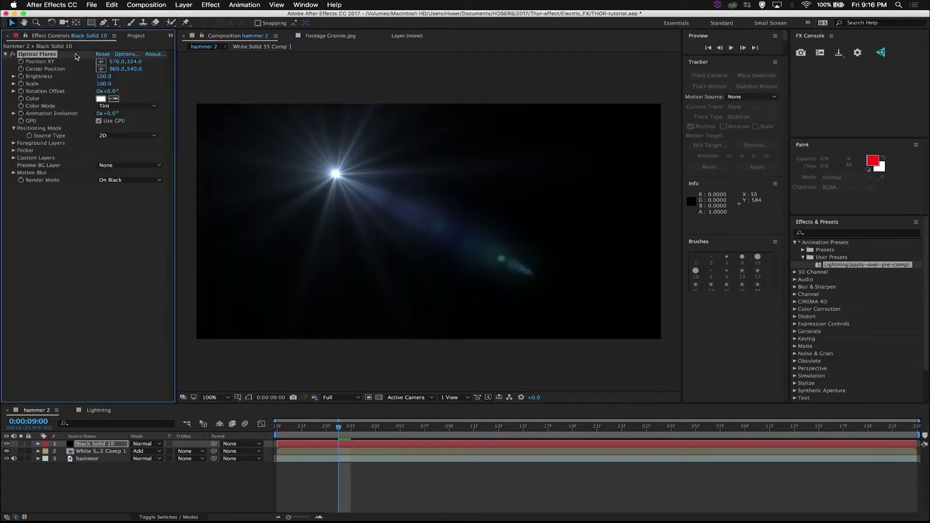
Load the Artifractal flare preset from Pro Presets 2 in Optical Flares options
click(120, 55)
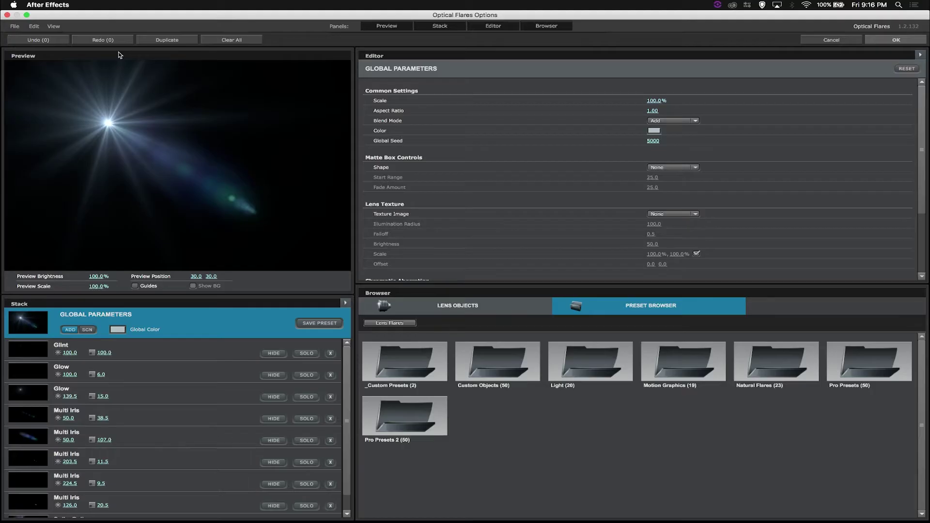
click(405, 415)
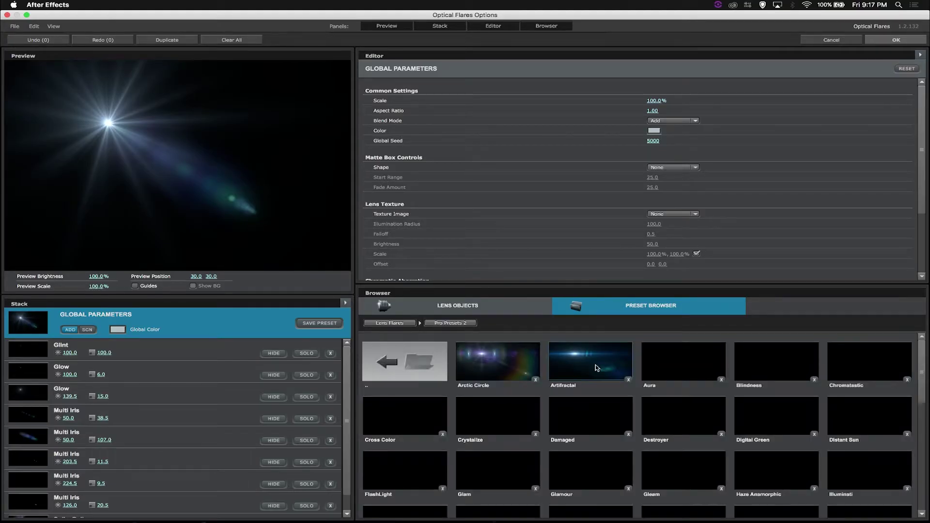
click(595, 365)
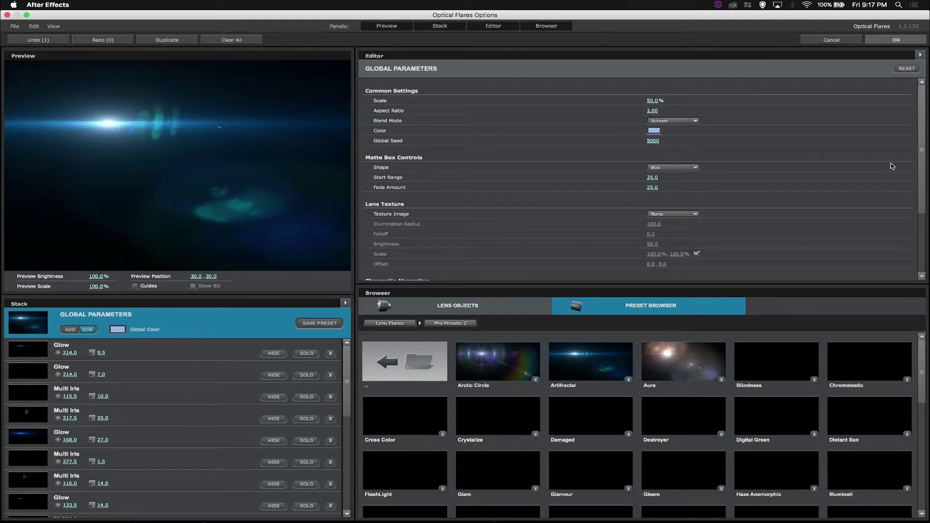
Hide two Multi Iris elements of the flare and accept the settings
click(274, 419)
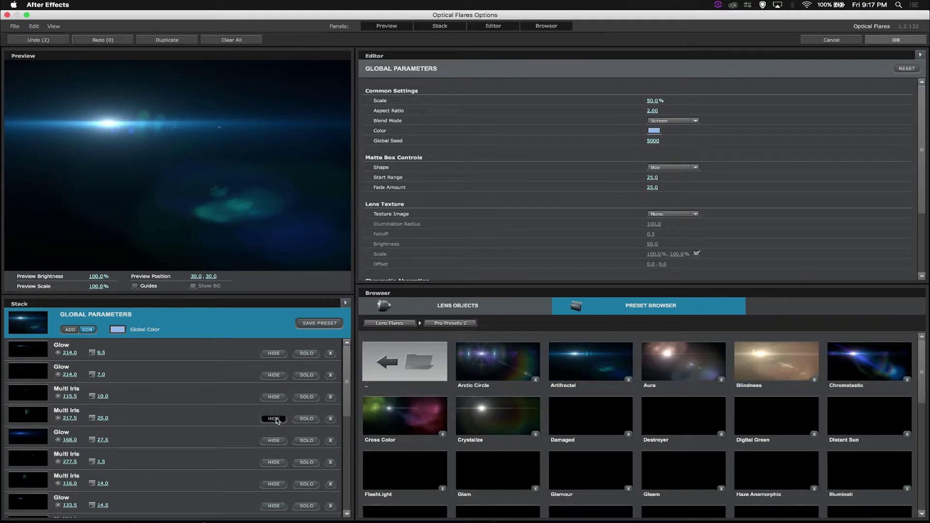
drag(349, 401, 345, 484)
click(275, 468)
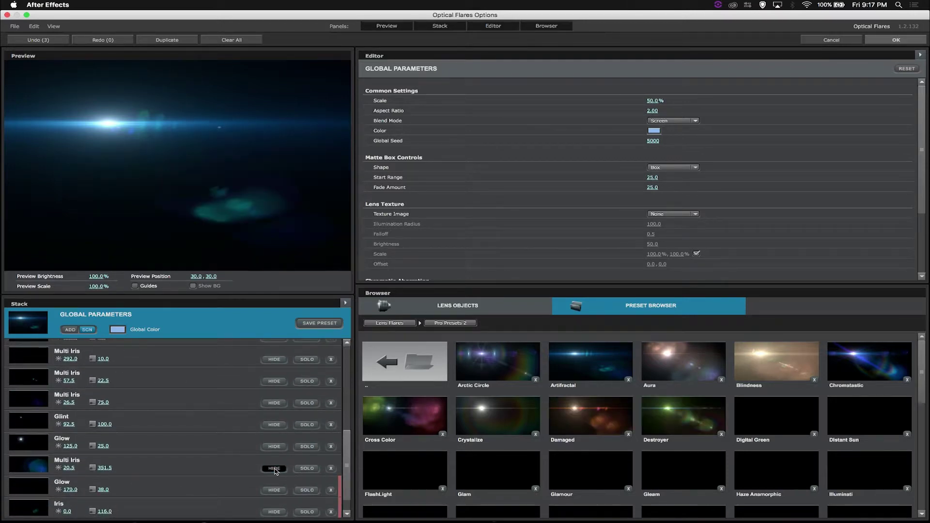
click(884, 39)
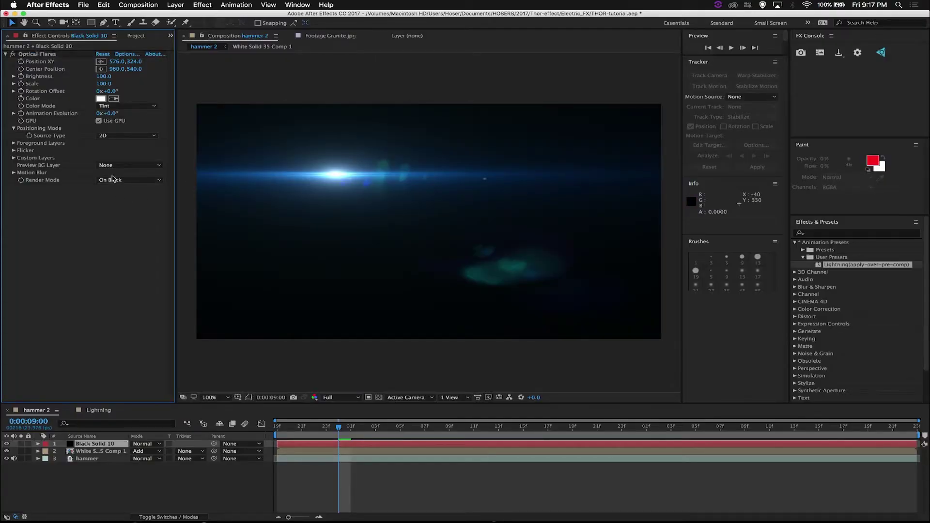
Set the flare's Render Mode to On Transparent and the layer blend to Screen
click(109, 180)
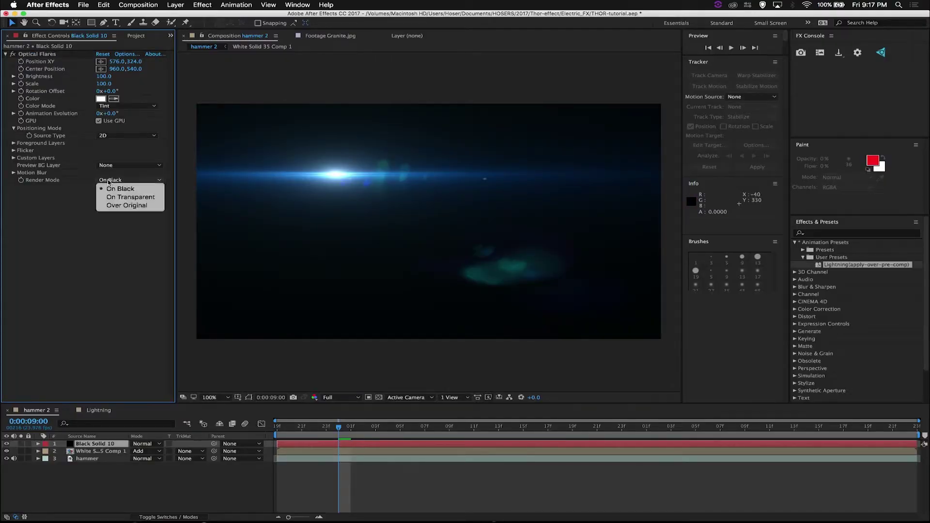
click(130, 197)
click(141, 443)
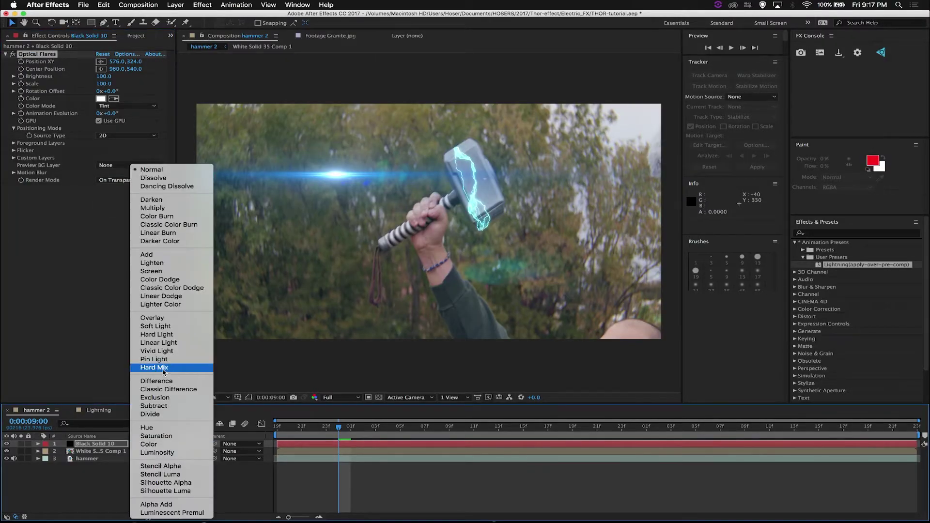
click(180, 272)
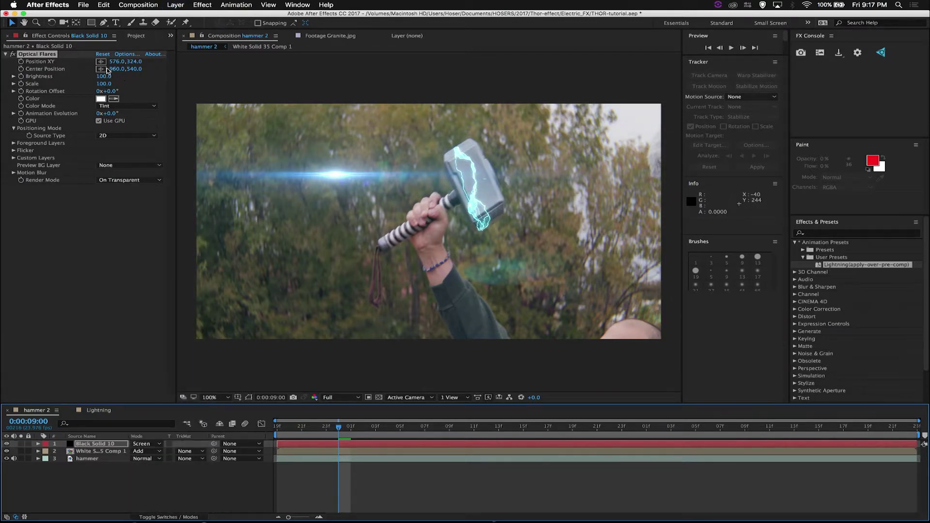
Place the flare on the hammer head and switch the layer blend to Add
click(101, 61)
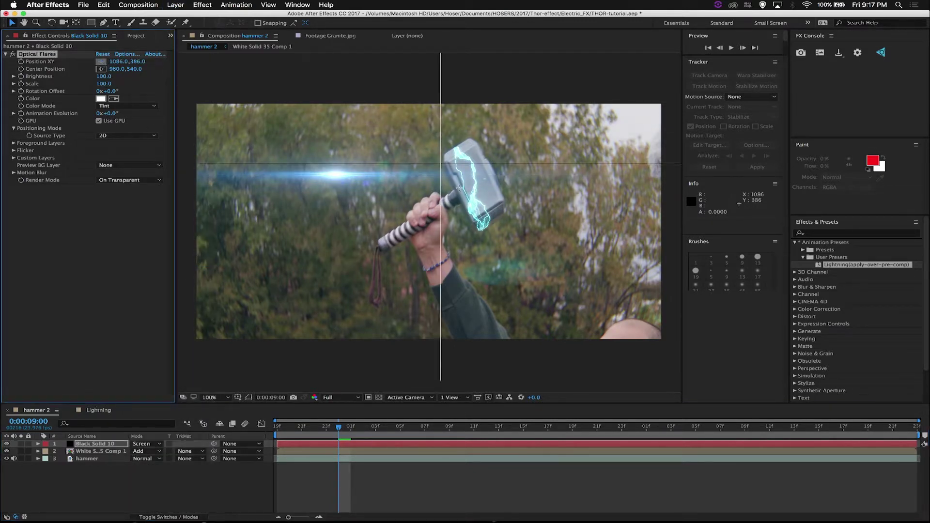
click(473, 195)
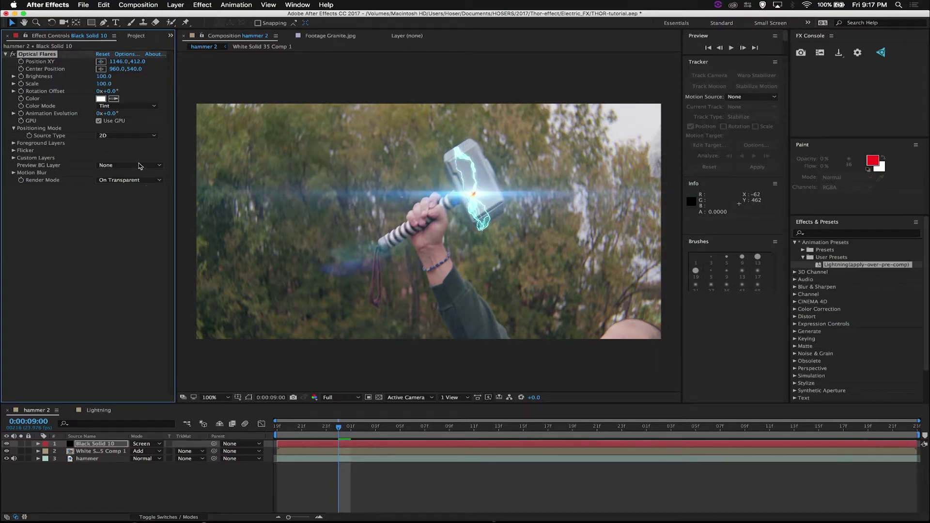
key(comma)
key(period)
click(147, 444)
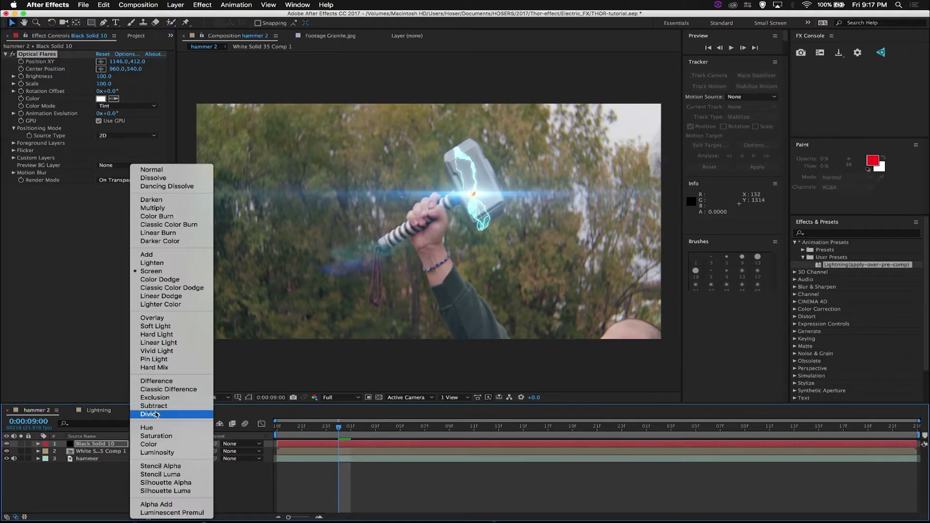
click(160, 257)
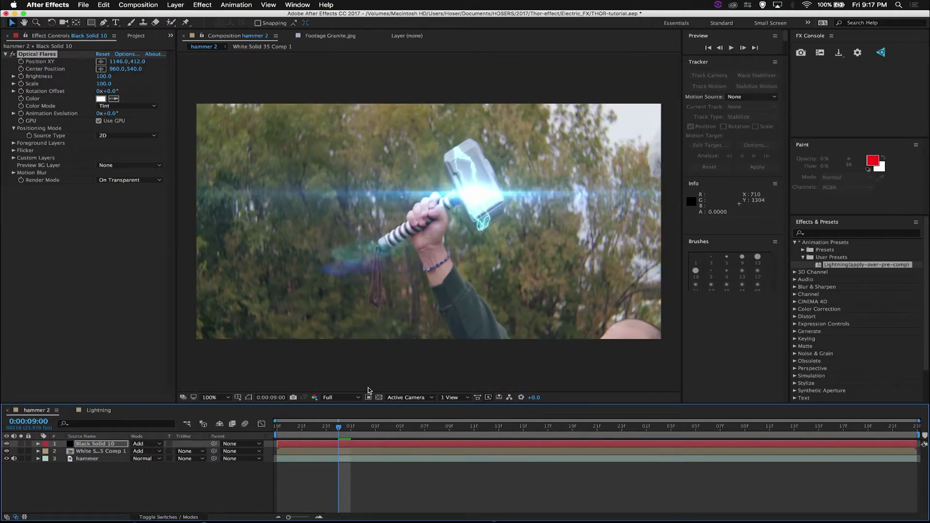
Drive the flare's Brightness with a wiggle(9,8) expression
alt+click(21, 76)
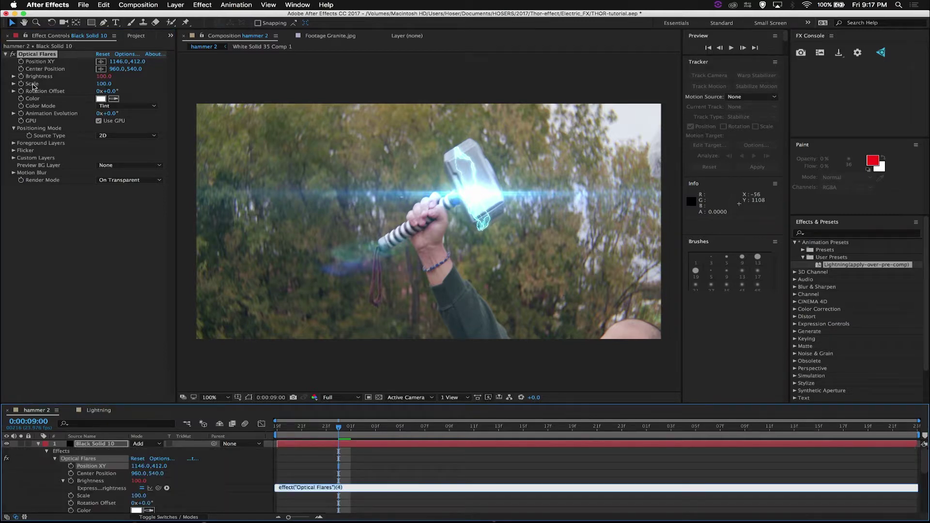
text(wiggle(9,8)
click(106, 234)
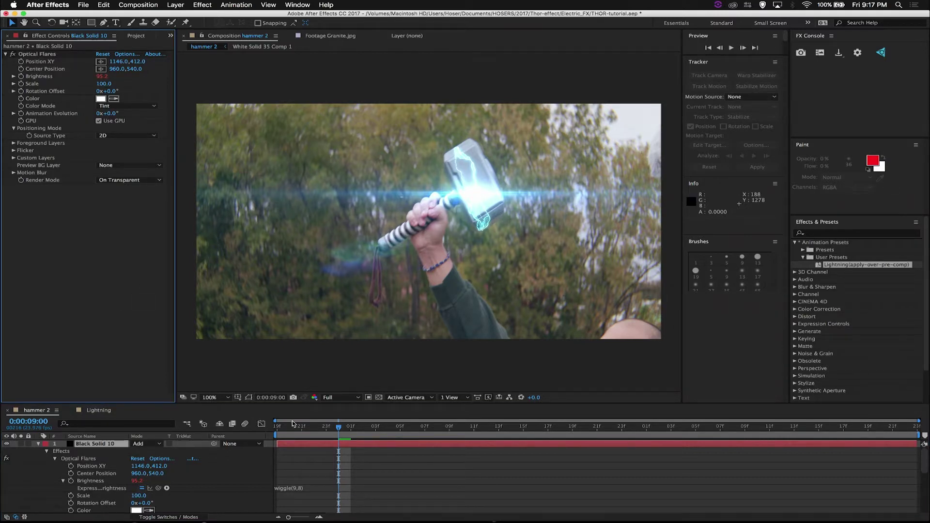
Start Position XY keyframes, placing the flare on the hammer head over the first frames
click(72, 466)
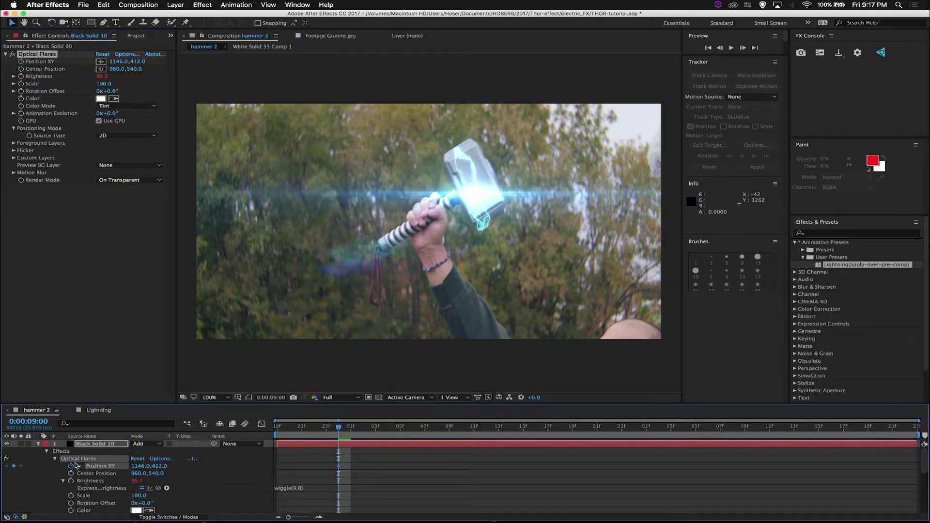
click(105, 61)
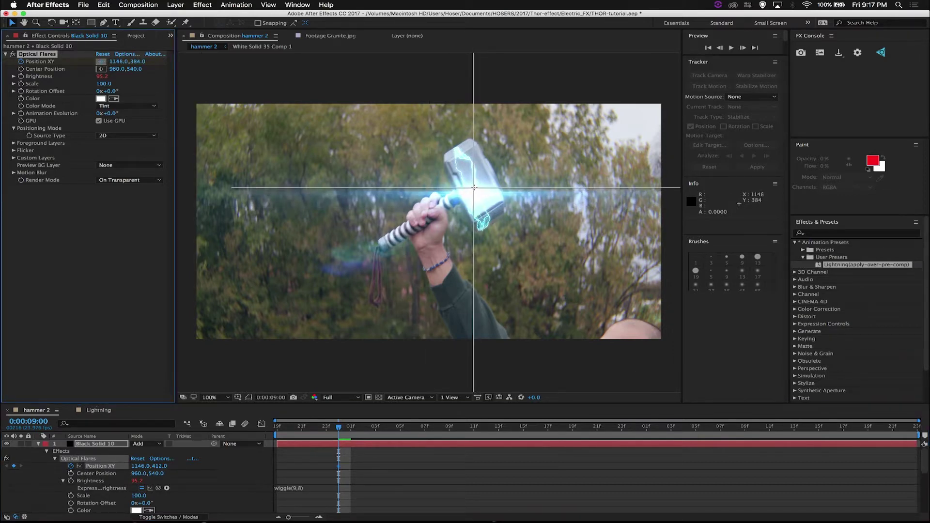
click(474, 188)
key(alt+Left)
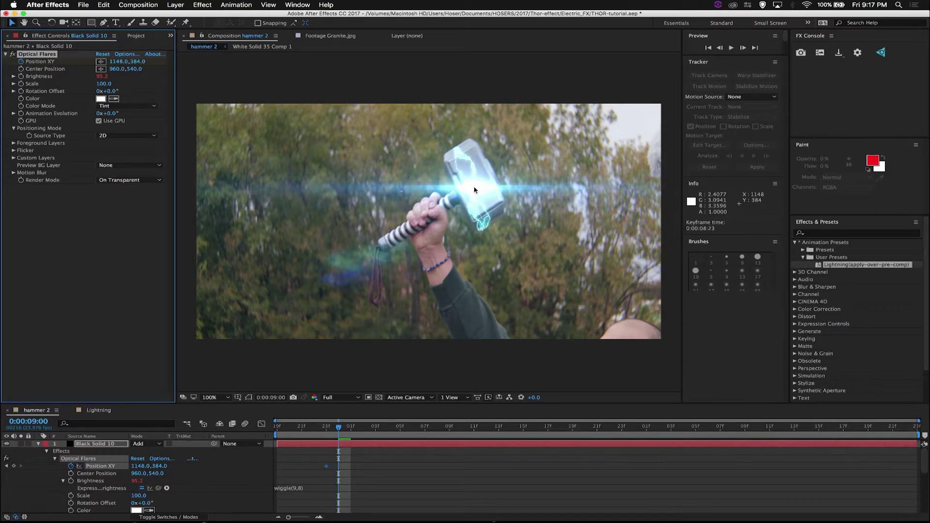
key(Page_Up)
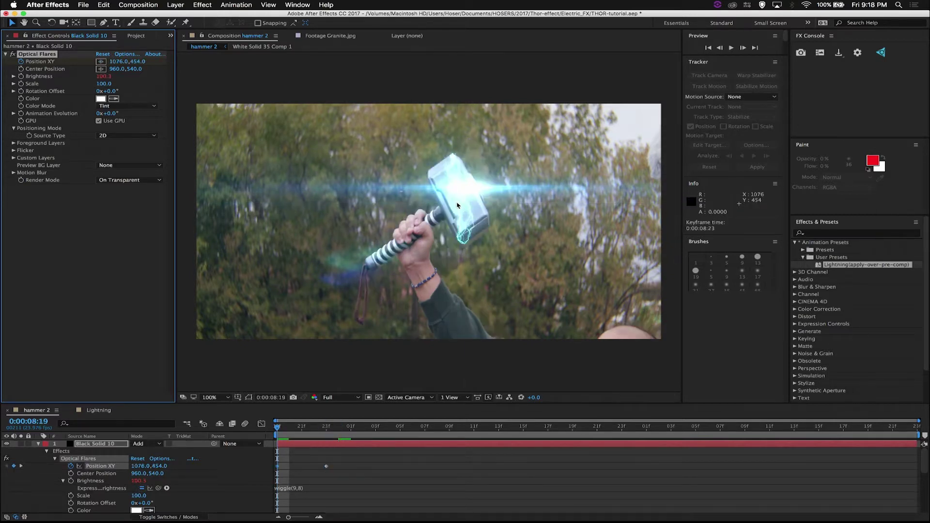
key(Page_Down)
key(Page_Down)
key(Page_Down)
key(Page_Down)
key(Page_Down)
key(Page_Down)
key(Page_Down)
key(Page_Down)
key(Page_Down)
click(101, 61)
click(489, 173)
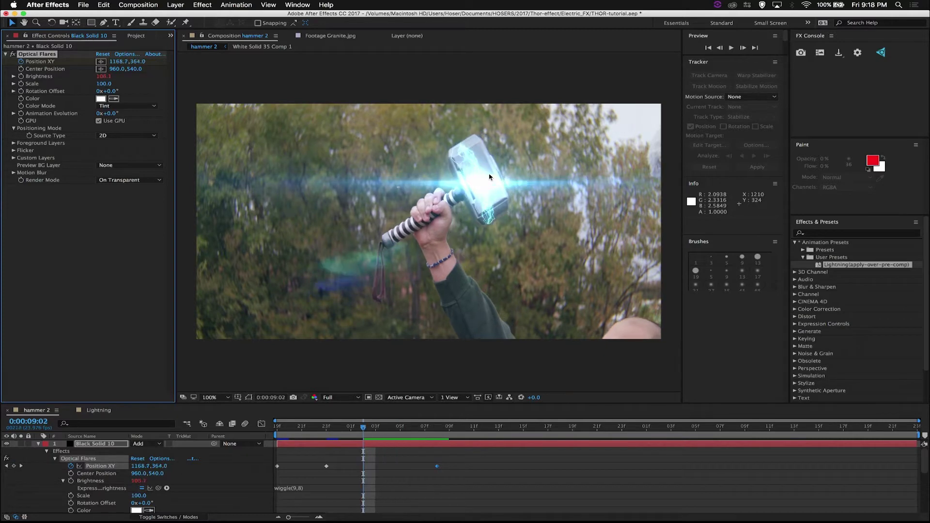
key(End)
key(Page_Up)
key(Page_Up)
key(Page_Up)
key(Page_Up)
key(Page_Up)
key(Page_Up)
key(Page_Up)
click(101, 62)
click(460, 184)
Keyframe the flare onto the hammer head on the remaining frames, then preview playback
key(Page_Up)
key(Page_Up)
key(Page_Up)
key(Page_Up)
key(Page_Up)
key(Page_Up)
key(Page_Up)
key(Page_Up)
key(Page_Up)
key(Page_Up)
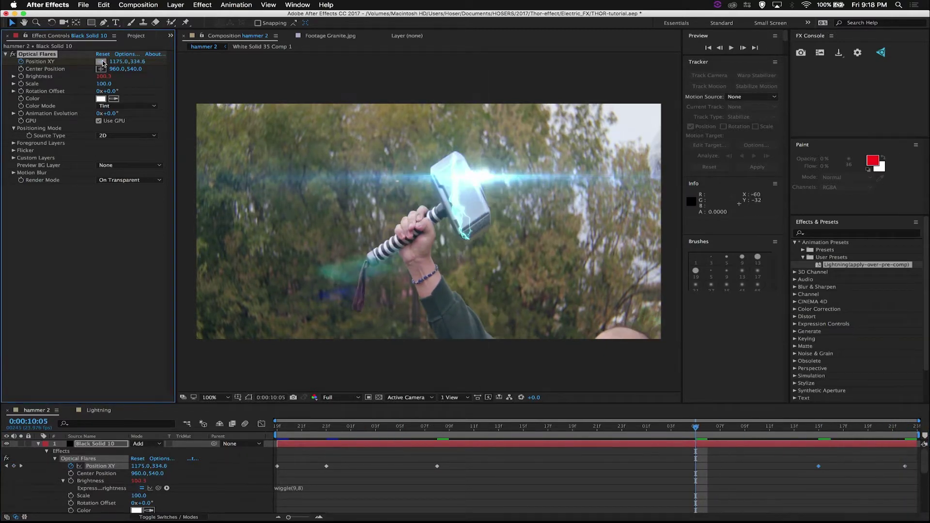
click(101, 61)
click(450, 193)
key(Page_Up)
key(Page_Up)
key(Page_Up)
key(Page_Up)
key(Page_Up)
key(Page_Up)
key(Page_Up)
key(Page_Up)
key(Page_Up)
key(Page_Up)
key(Page_Up)
key(Page_Up)
click(101, 66)
click(473, 193)
key(Page_Up)
key(Page_Up)
key(Page_Up)
key(Page_Up)
key(Page_Up)
click(465, 199)
key(Page_Down)
key(Page_Down)
key(Page_Down)
key(Page_Down)
key(Page_Down)
key(Page_Down)
key(Page_Down)
key(Page_Down)
key(Page_Down)
key(Page_Down)
key(Page_Down)
click(101, 62)
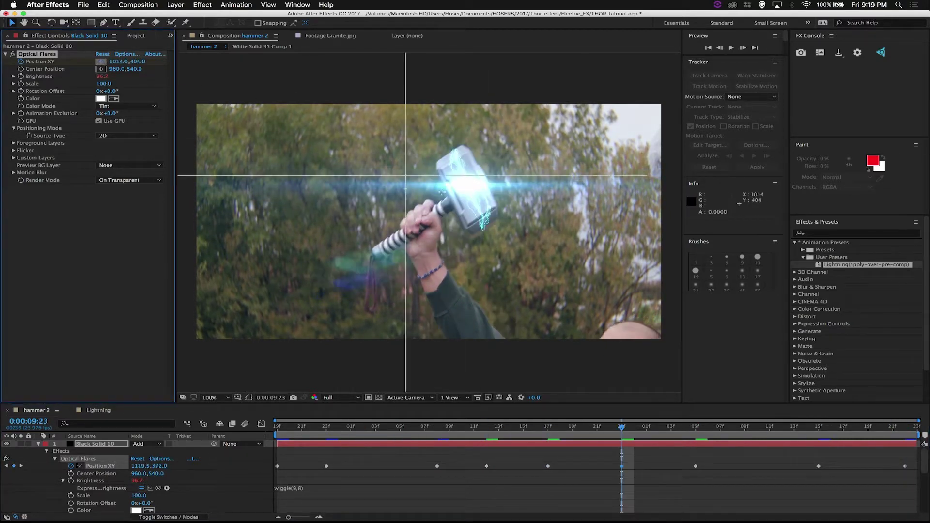
click(470, 205)
key(space)
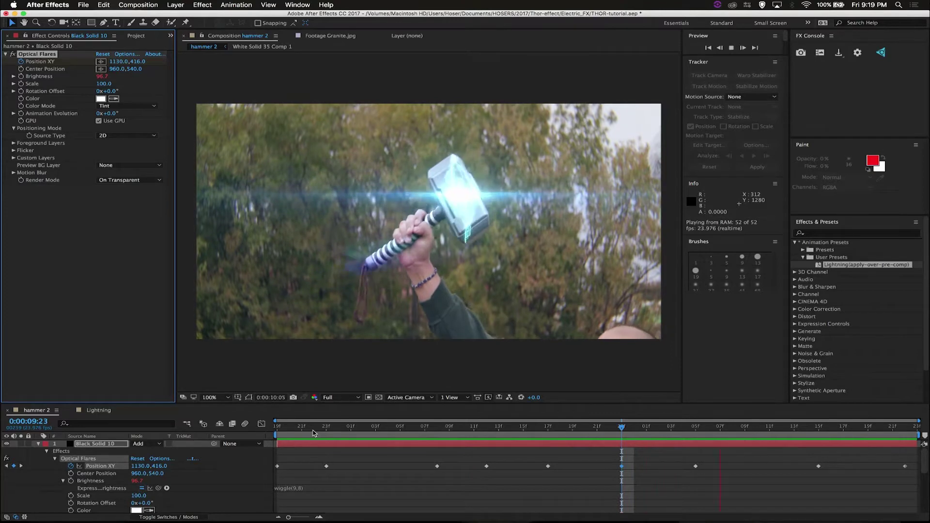
Hide the Black Solid 10 flare layer, stop playback, and collapse its properties
click(10, 444)
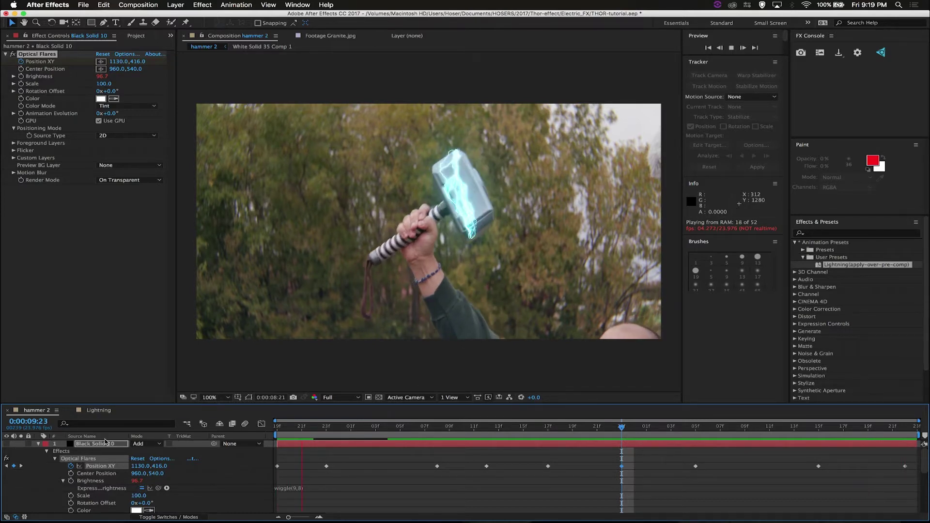
key(space)
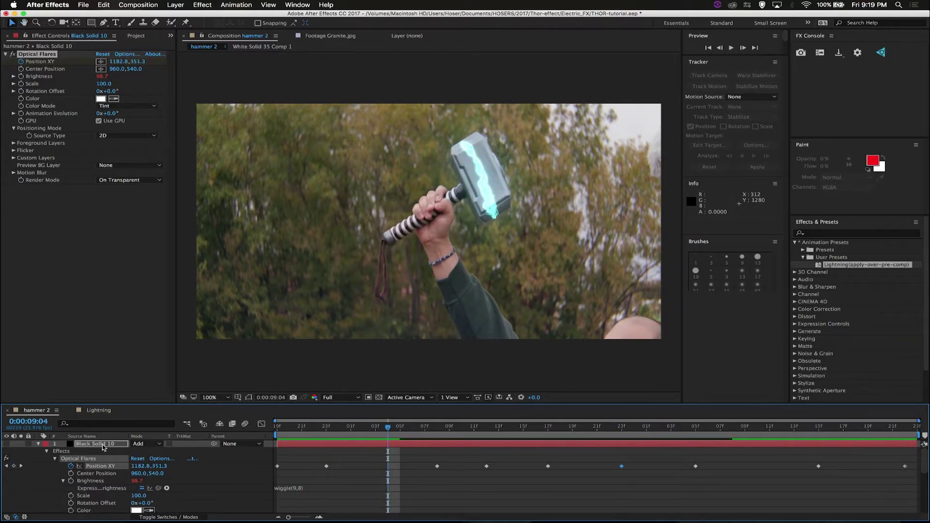
click(39, 444)
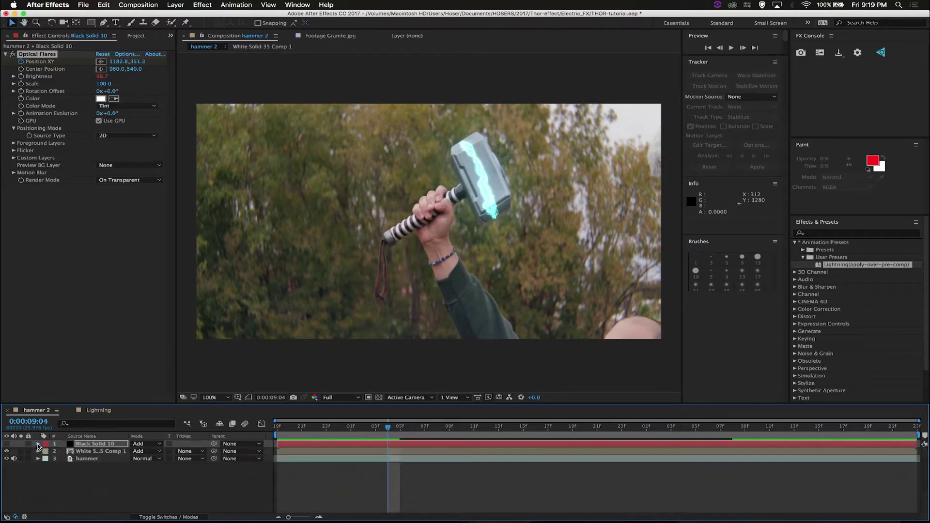
Open White Solid 35 Comp 1 and give Advanced Lightning's Conductivity State a wiggle(5,6) expression
double_click(109, 451)
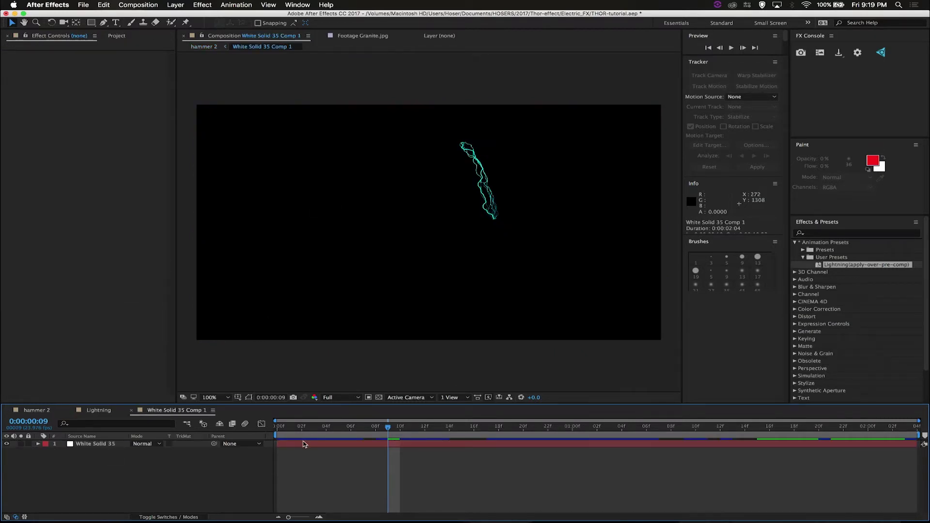
click(303, 443)
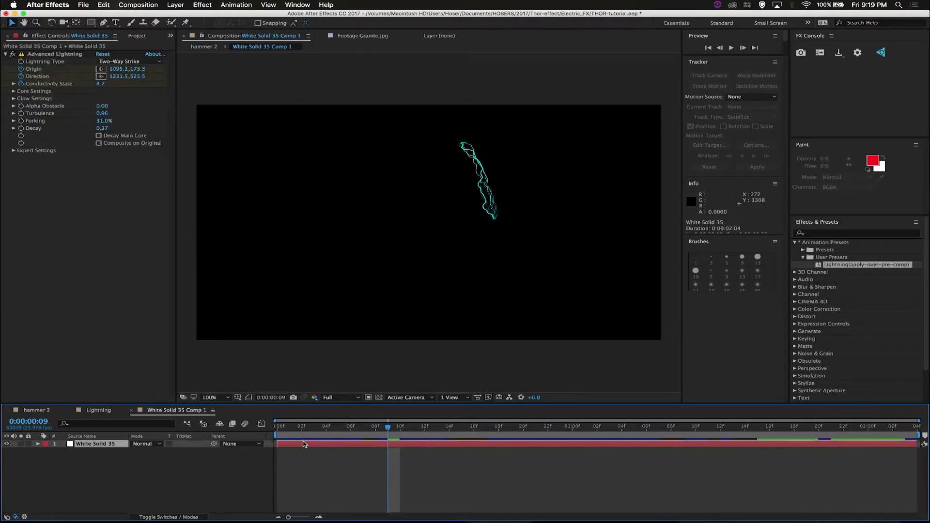
click(62, 57)
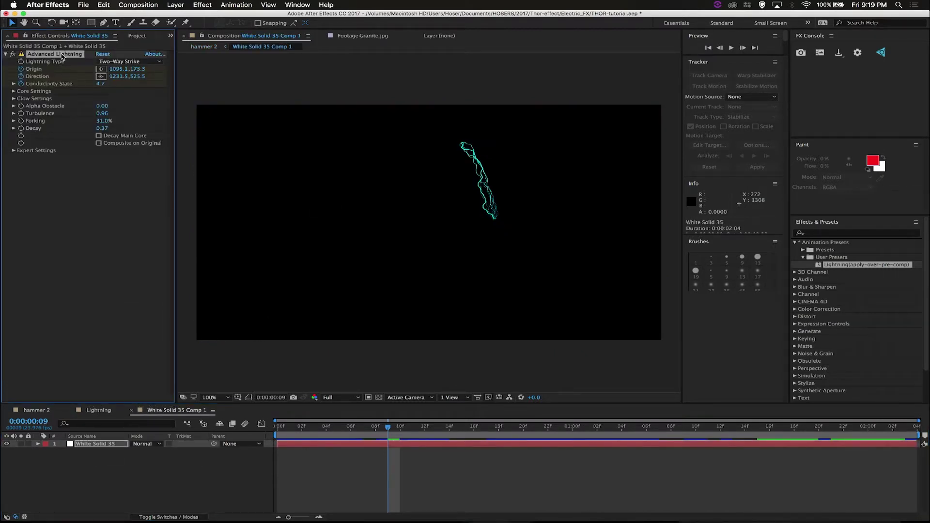
alt+click(21, 84)
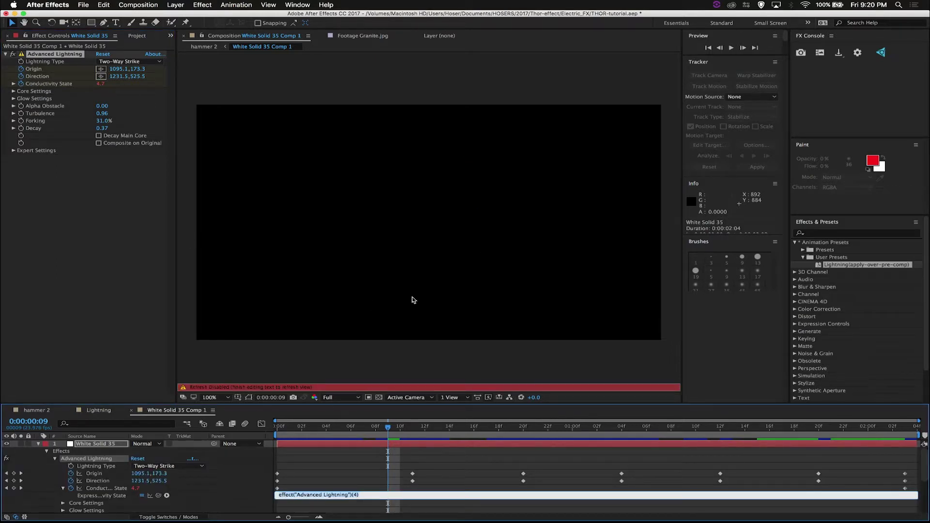
text(wiggle(5,6)
click(132, 318)
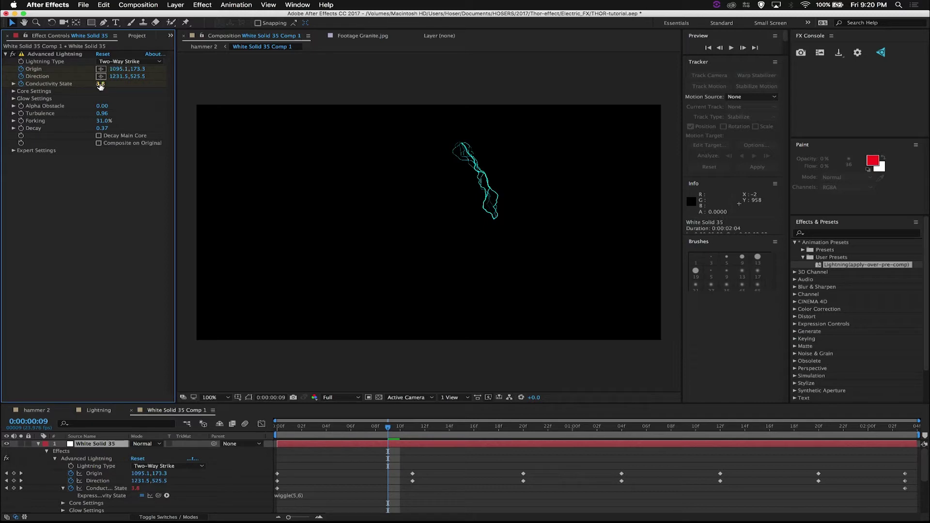
Expand Core Settings and drive Core Radius with a wiggle(9,2) expression, revising it once
click(14, 91)
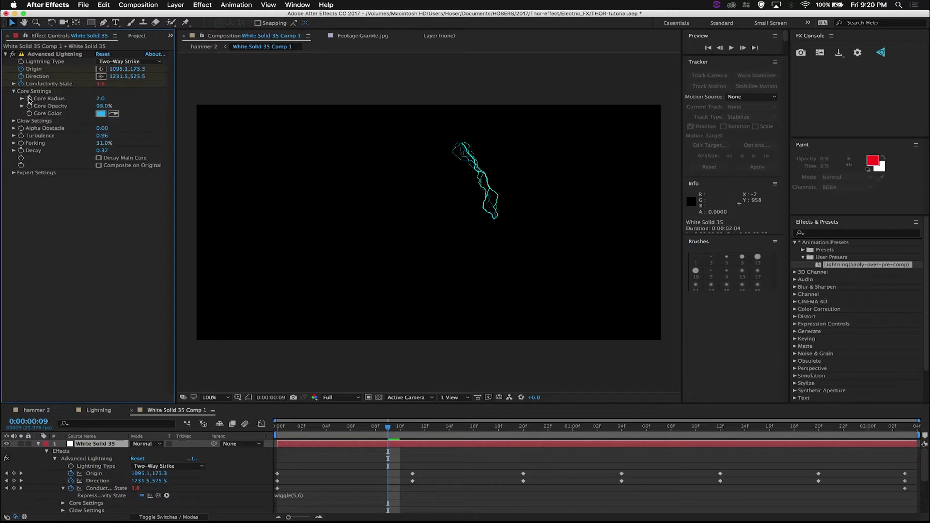
alt+click(29, 99)
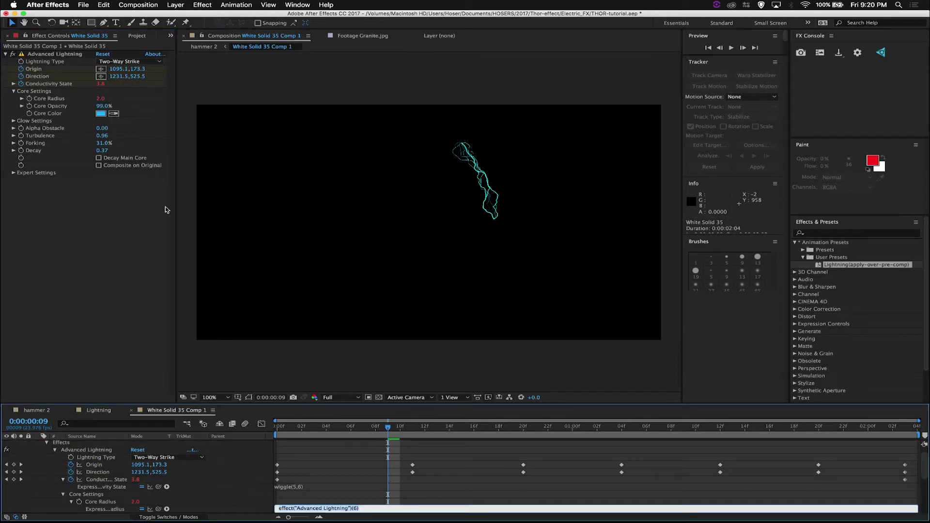
text(wiggle(9,7)
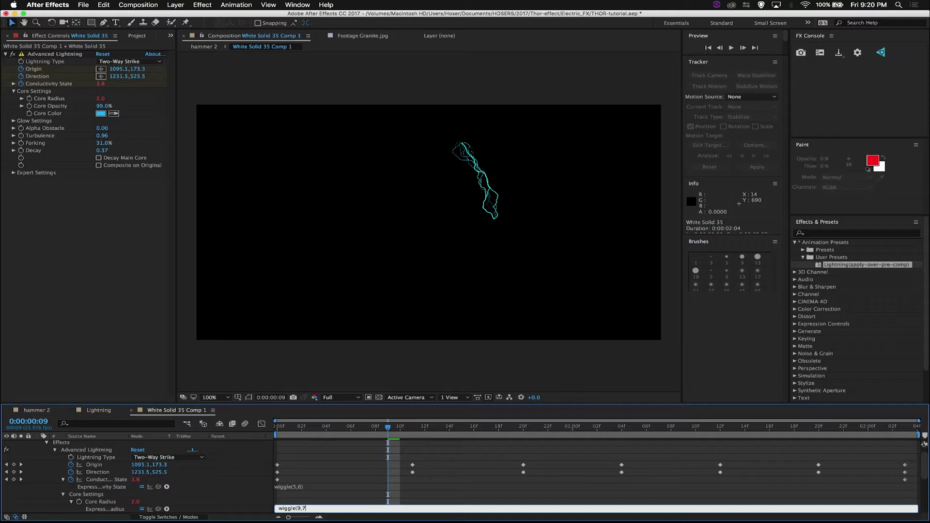
click(142, 189)
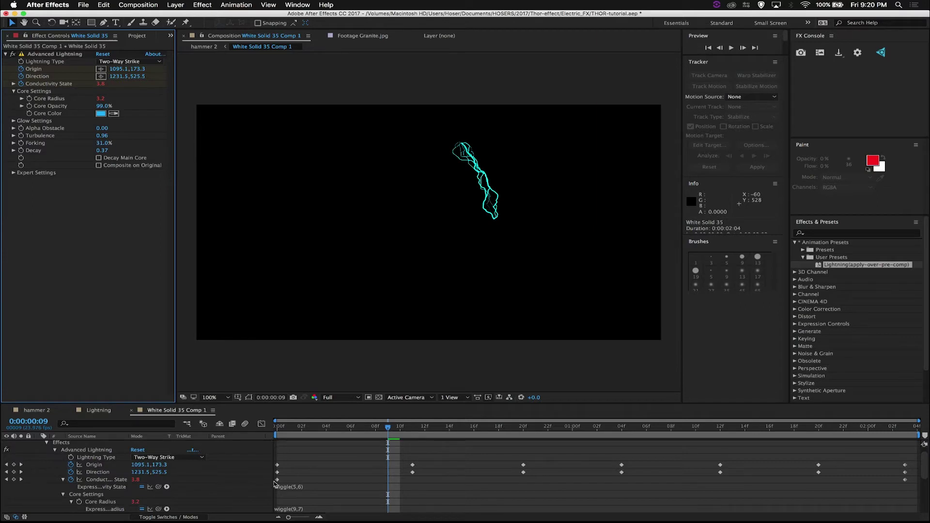
click(299, 509)
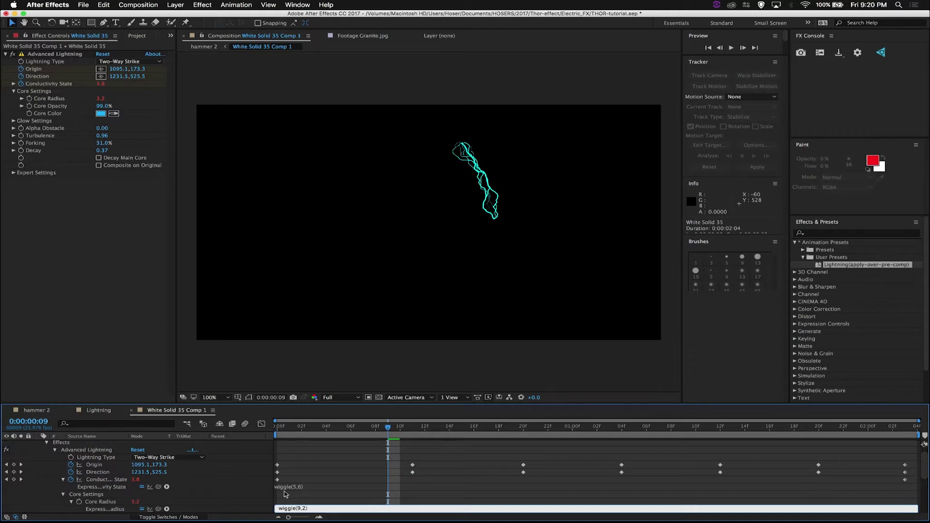
click(148, 356)
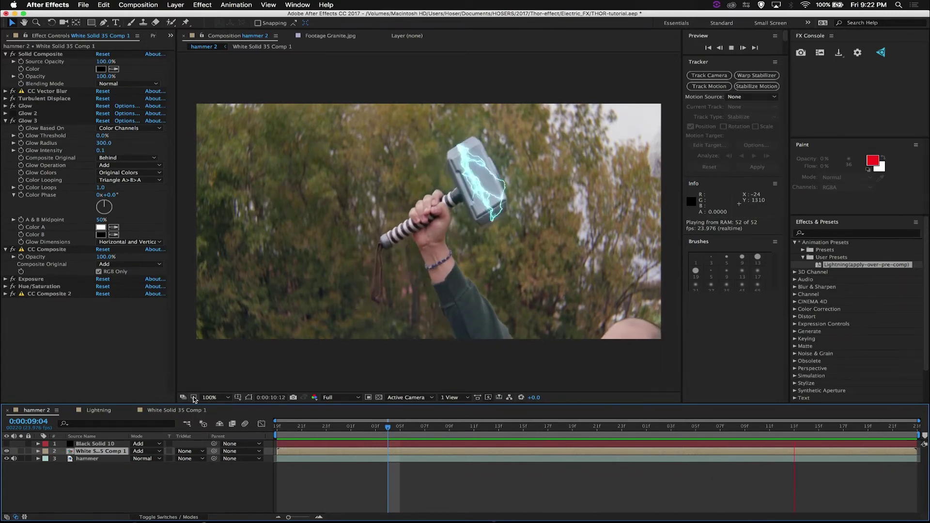
Stop playback, switch through White Solid 35 Comp 1 to the Lightning comp, and play it
key(space)
click(183, 411)
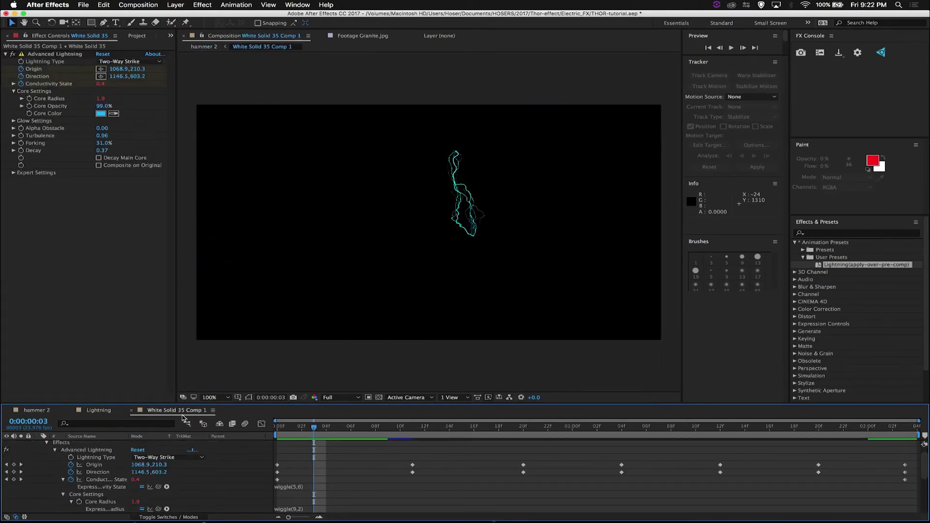
click(101, 410)
key(space)
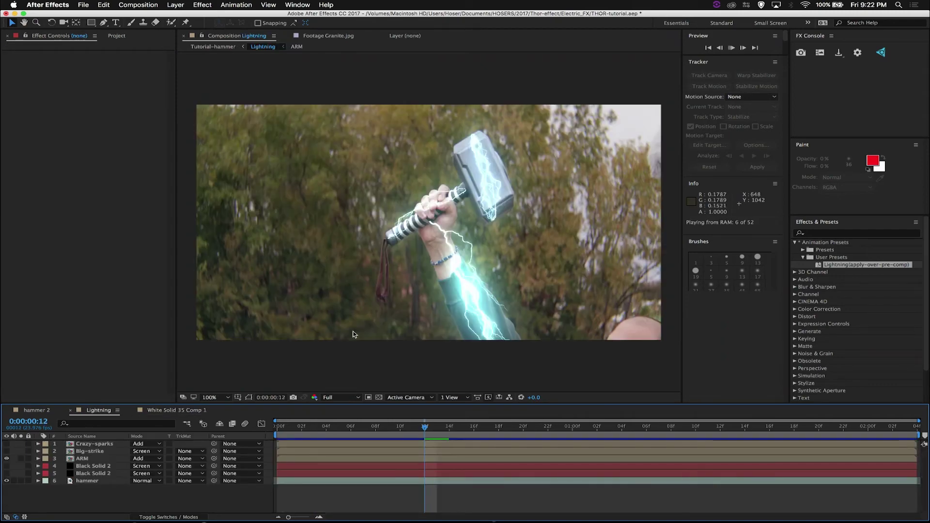